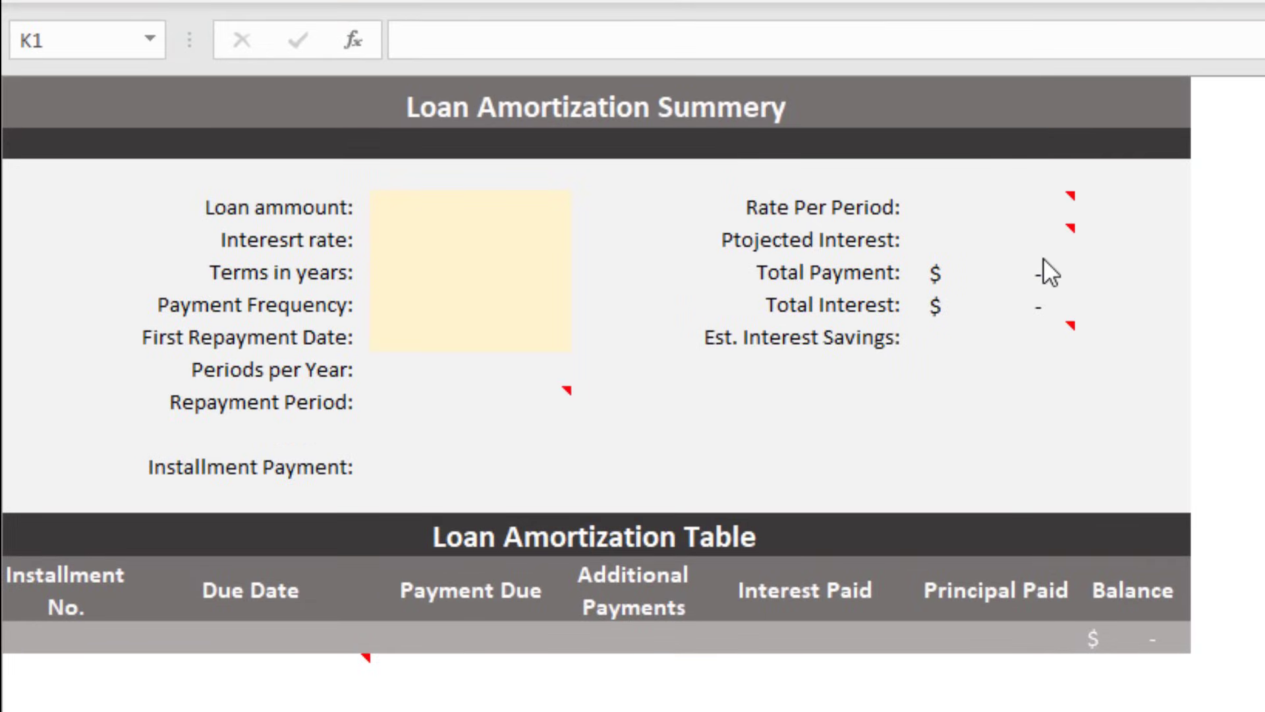
Step: Enter a $10,000 loan amount, 3% interest rate and 5-year term
scroll(1044, 260, "down", 3)
scroll(1044, 260, "up", 3)
left_click(466, 203)
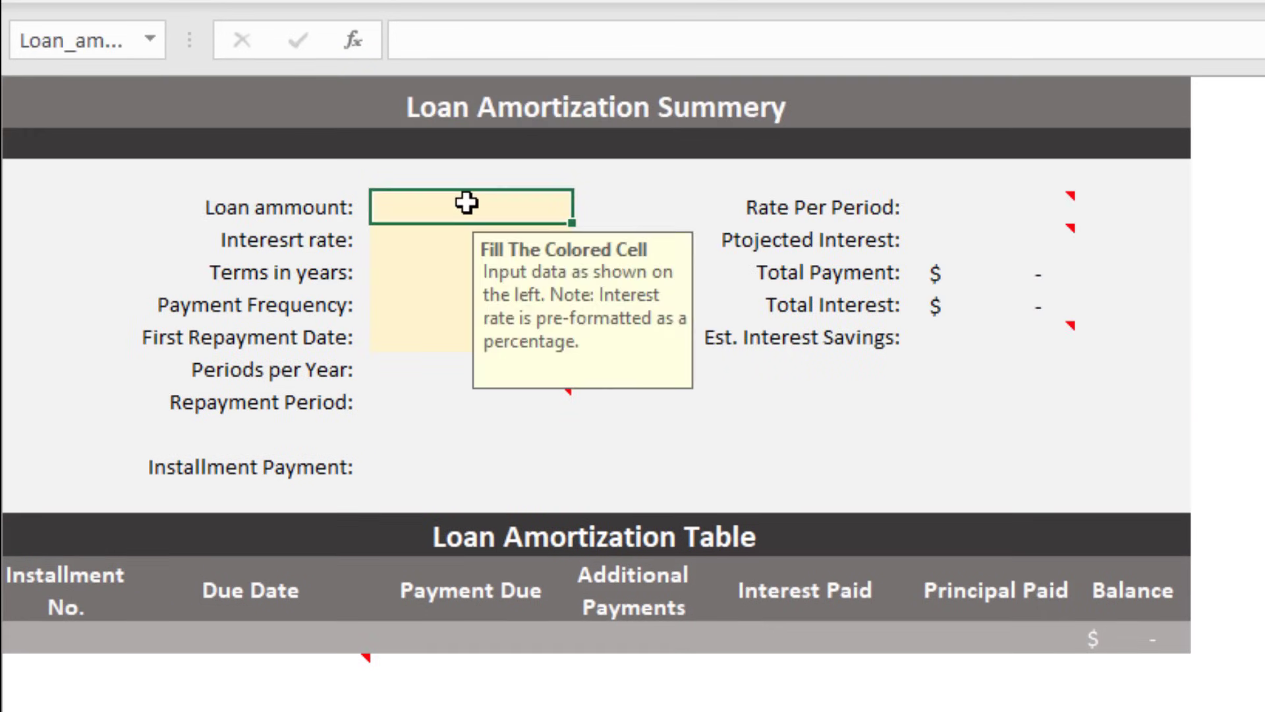
type("10000")
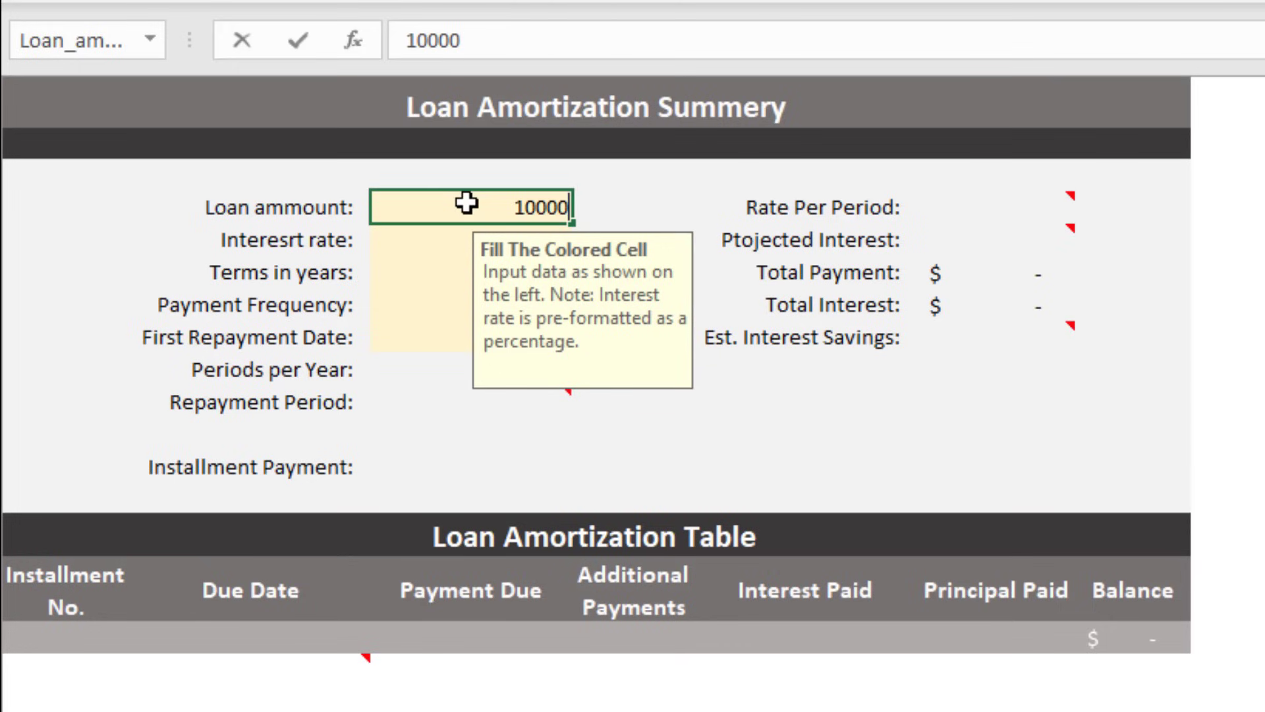
key("Return")
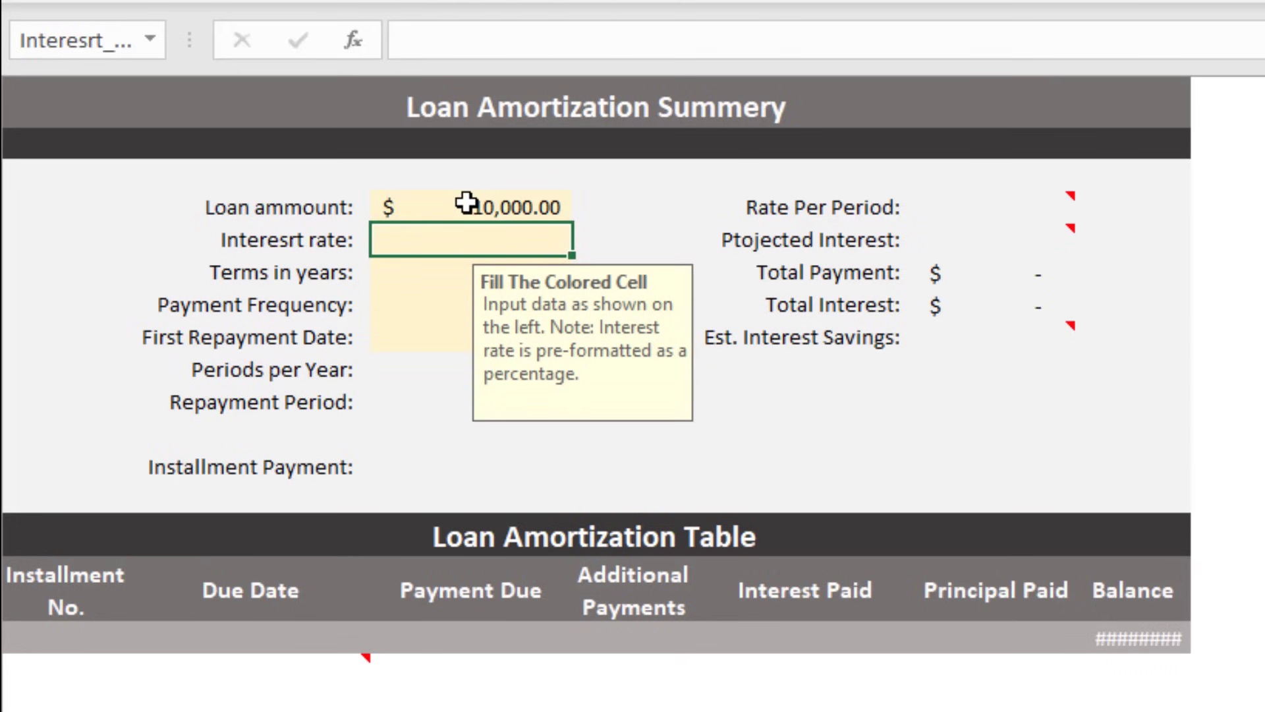
type("3")
key("Return")
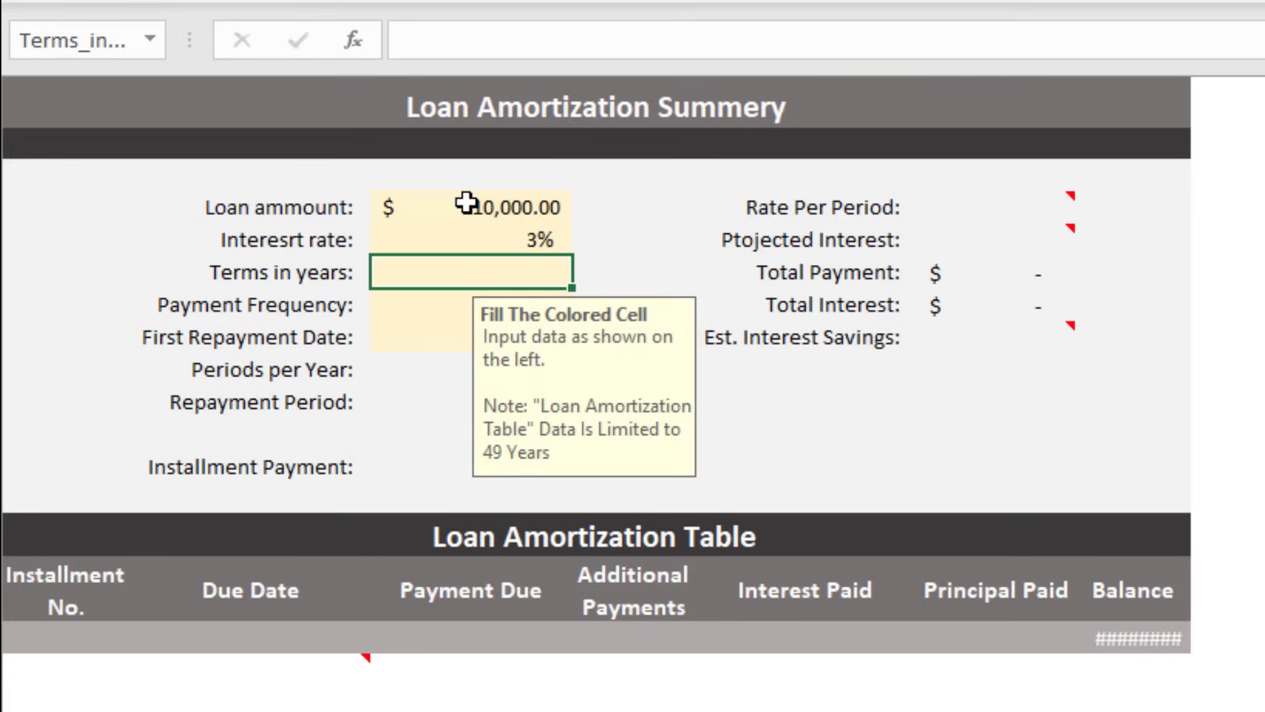
type("5")
key("Return")
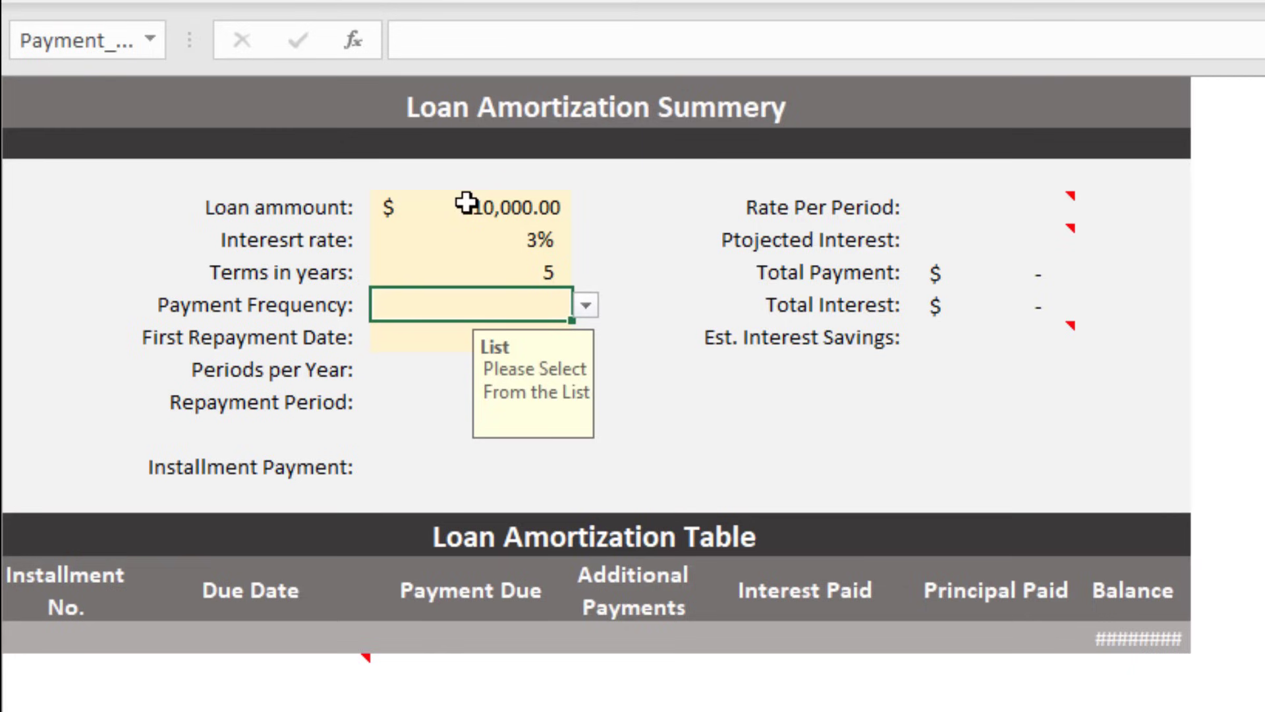
Step: Choose Monthly payments with a first repayment date of June 1, 2025
key("alt+Down")
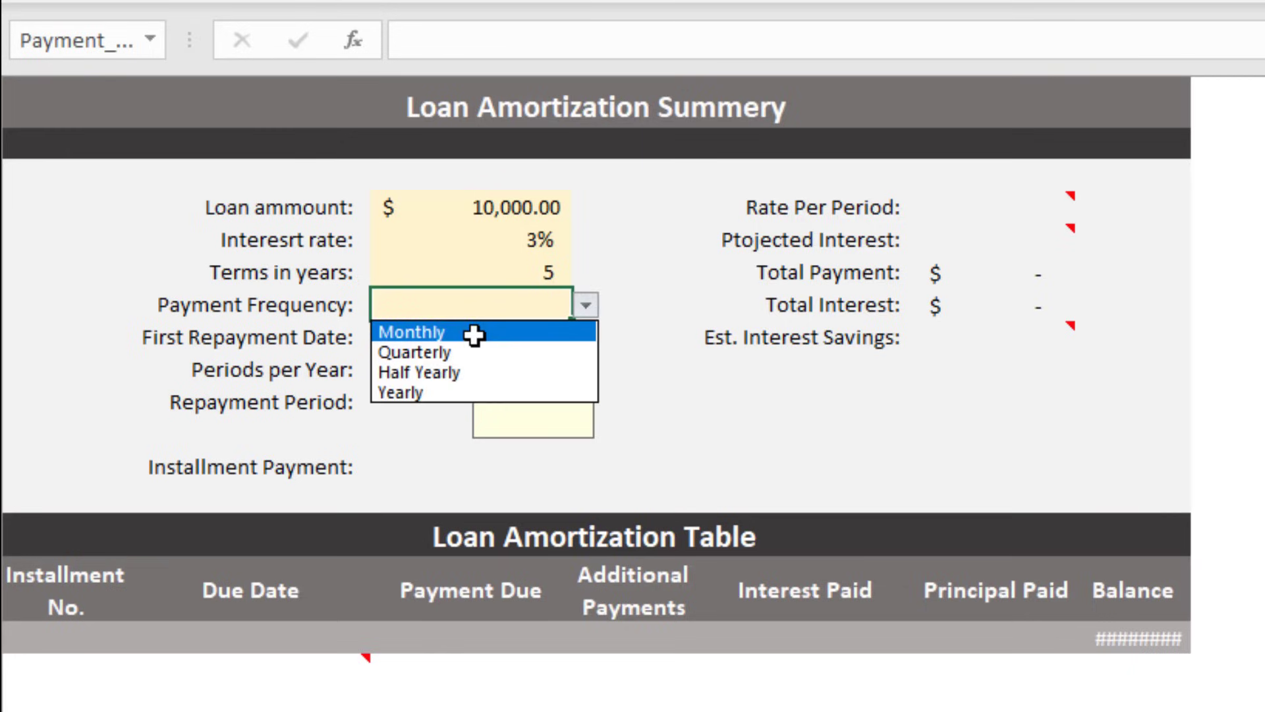
left_click(473, 336)
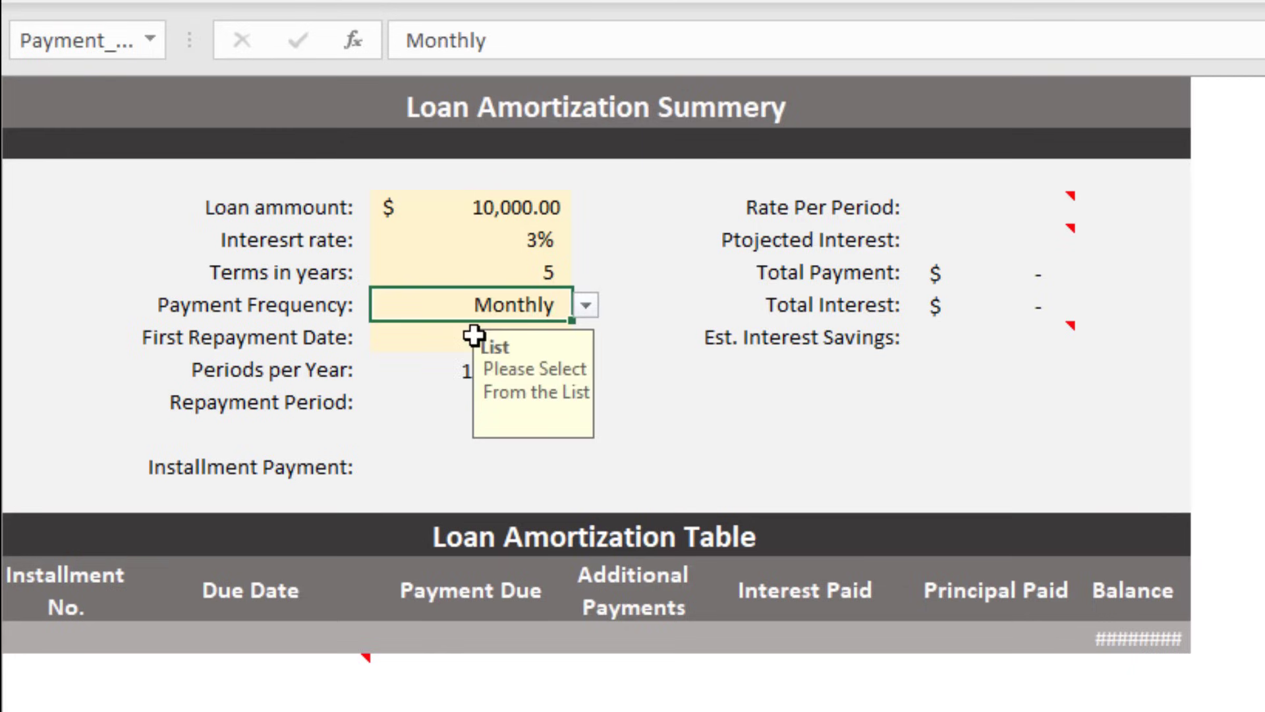
left_click(396, 351)
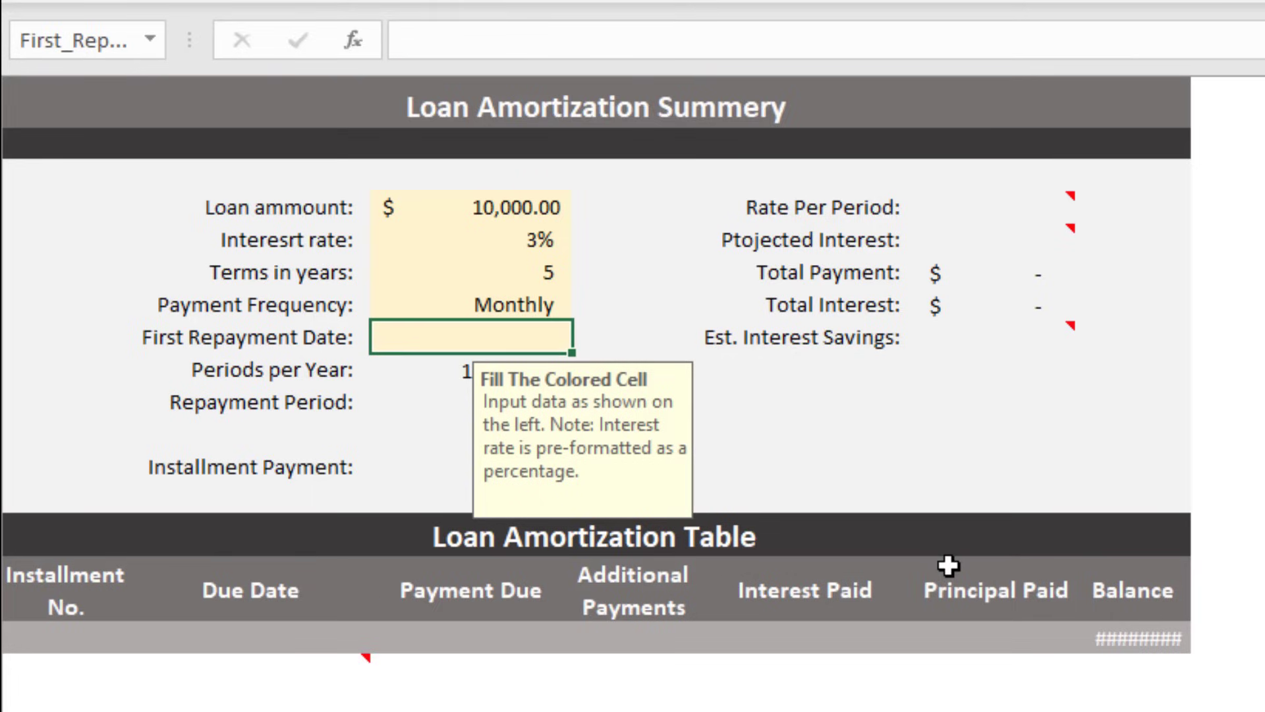
key("ctrl+semicolon")
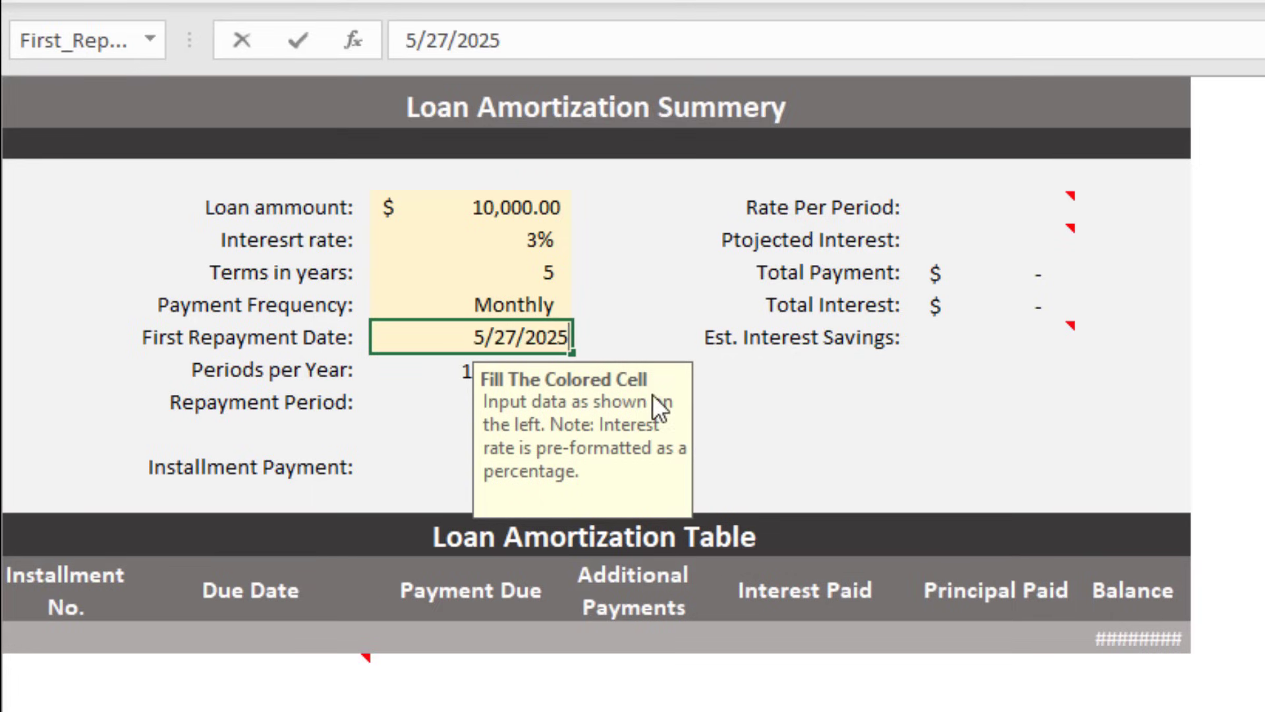
left_click(418, 52)
key("BackSpace")
type("6")
key("Right")
key("Right")
key("Right")
key("BackSpace")
key("BackSpace")
type("1")
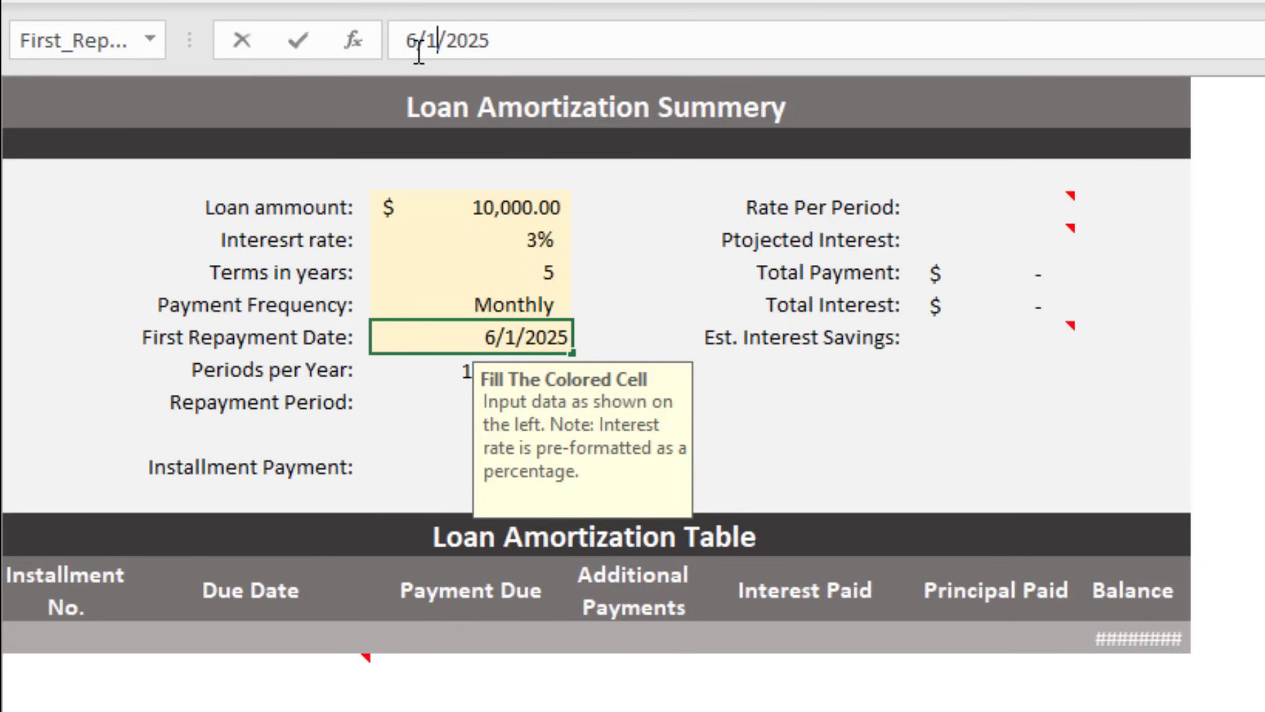
key("Return")
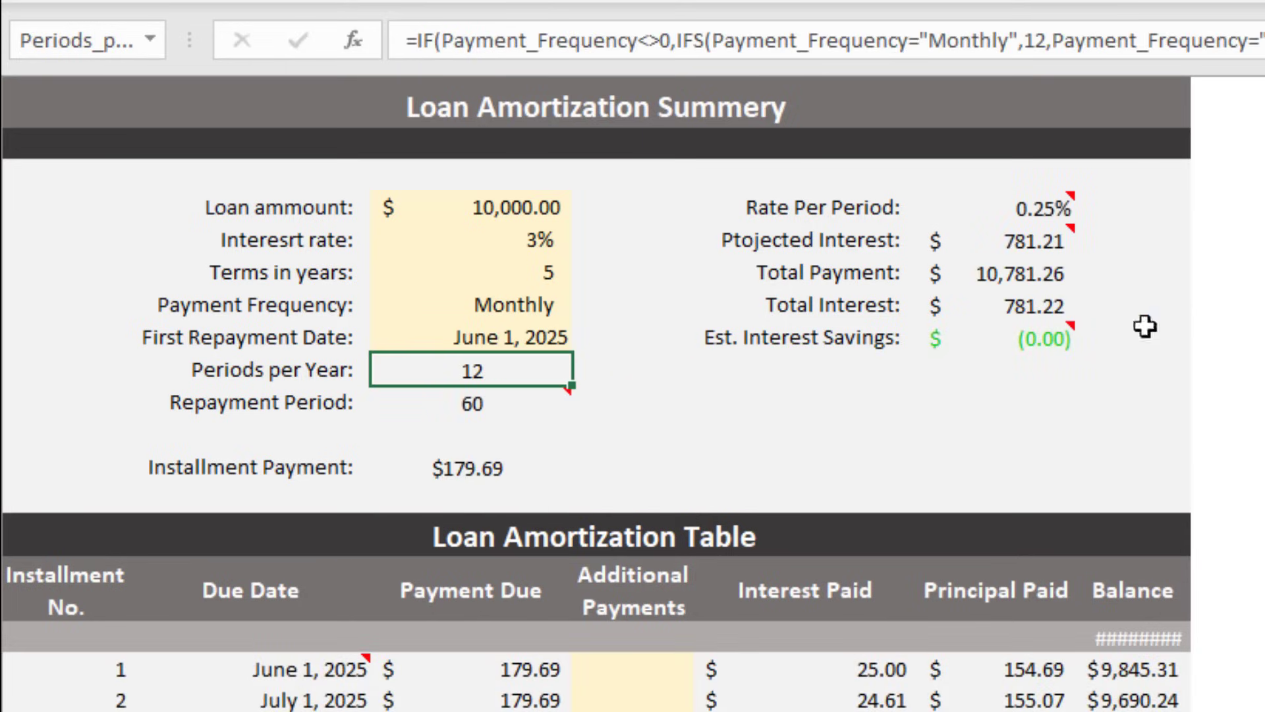
scroll(1091, 508, "down", 2)
scroll(847, 336, "down", 3)
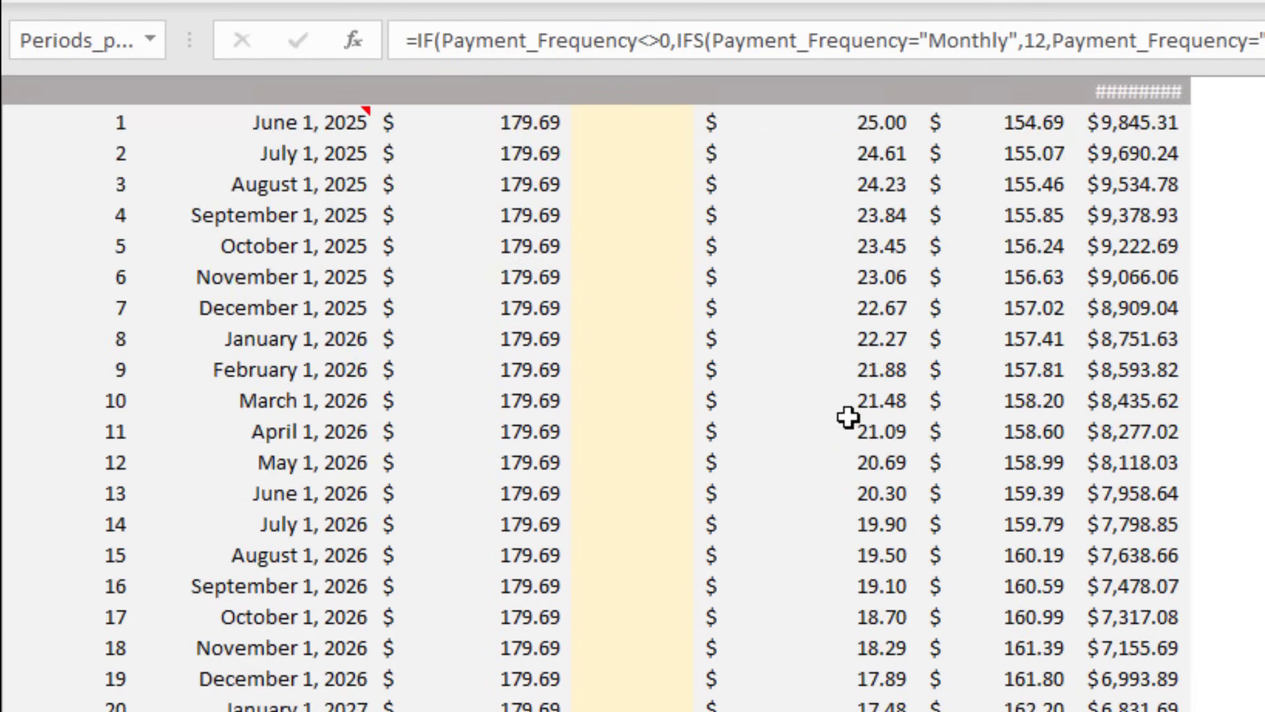
scroll(849, 416, "down", 18)
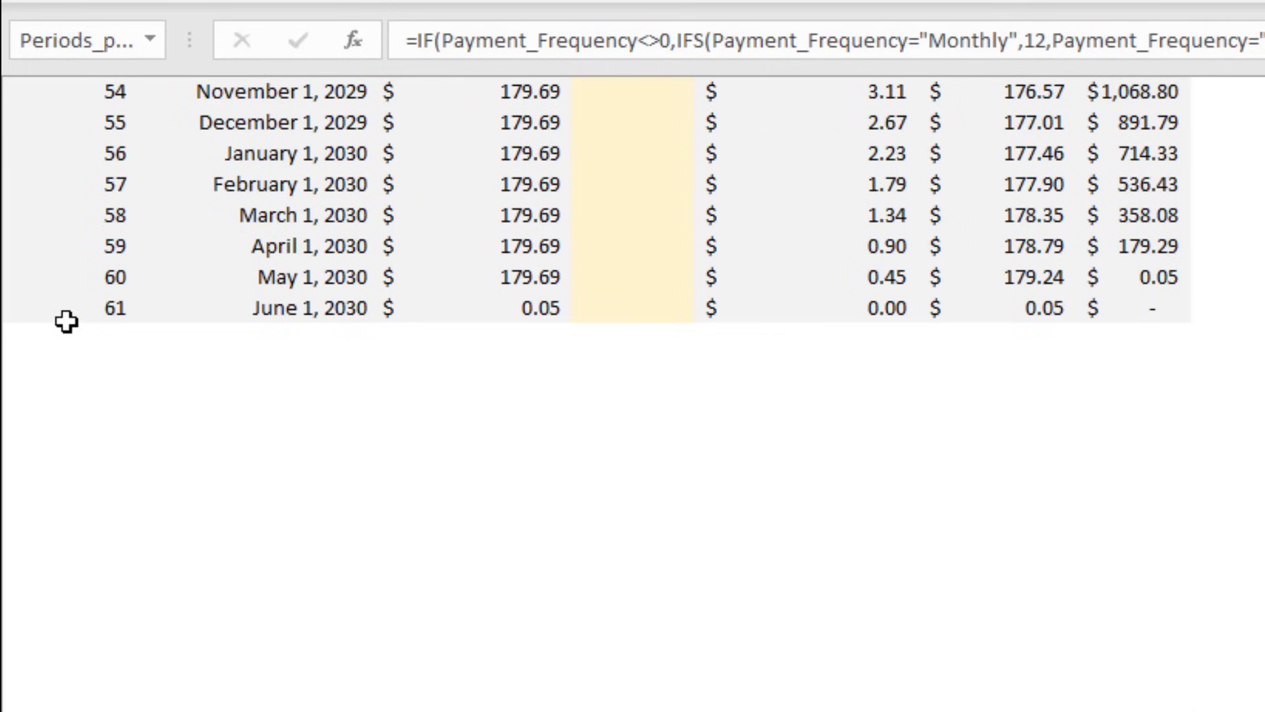
left_click(66, 320)
left_click(34, 276)
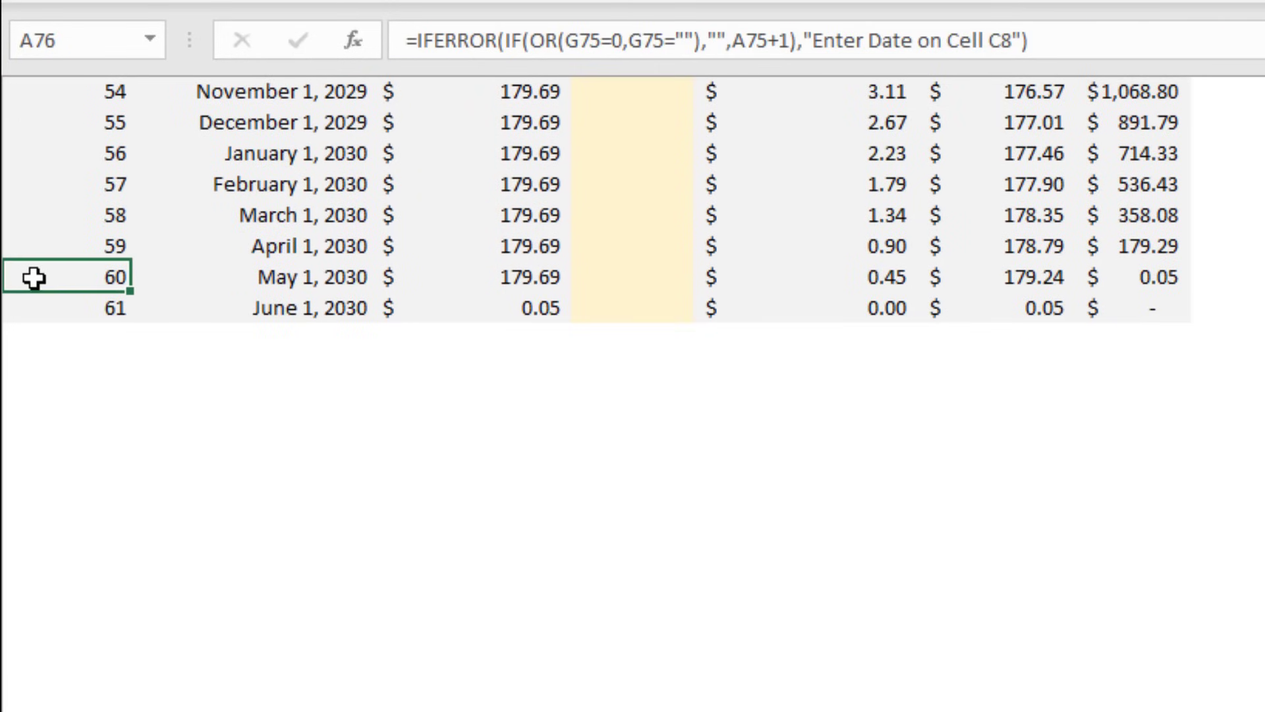
scroll(520, 367, "up", 20)
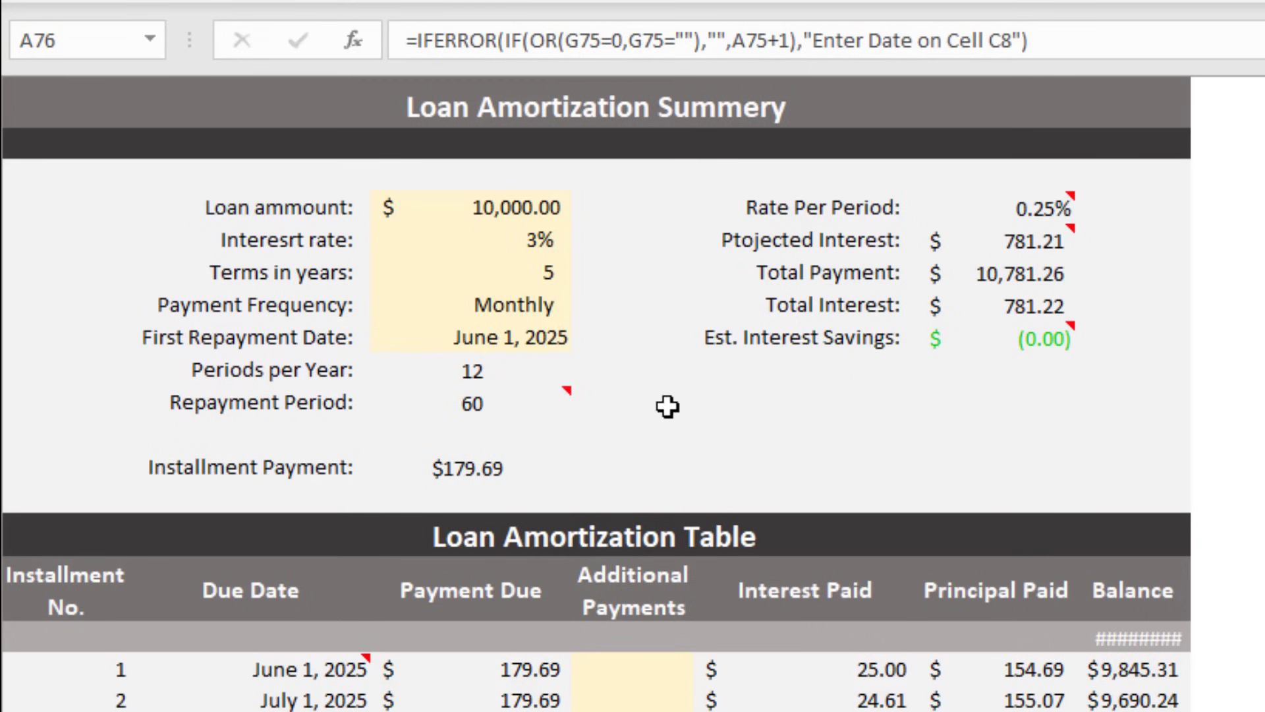
Step: Change the loan amount from 10000 to 100000, then check the Balance formula in G17
left_click(516, 216)
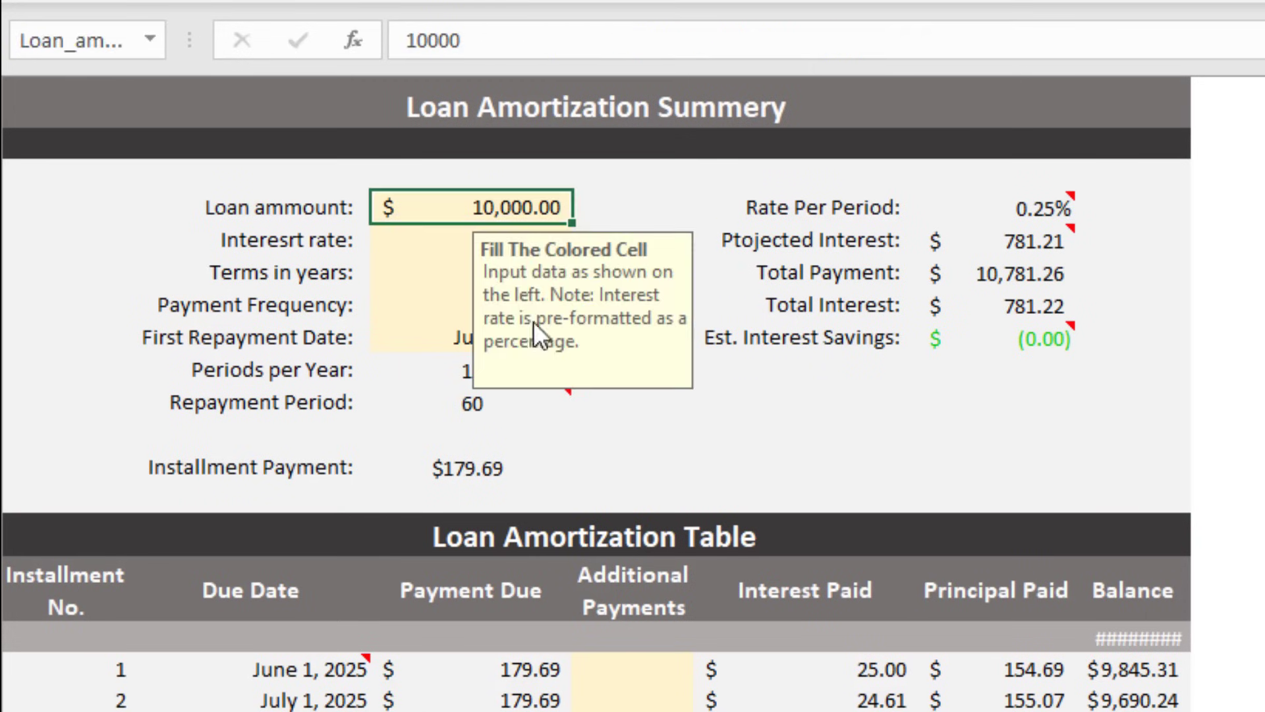
left_click(489, 43)
type("0")
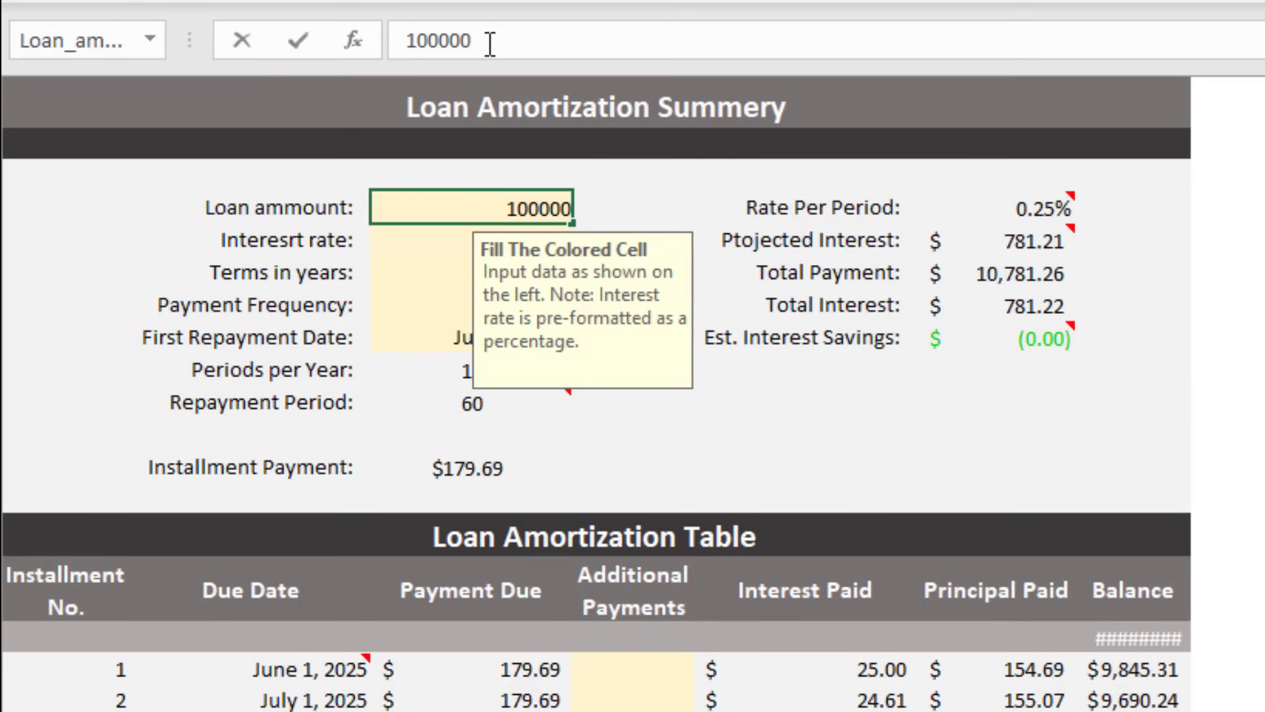
key("Return")
scroll(1054, 462, "down", 3)
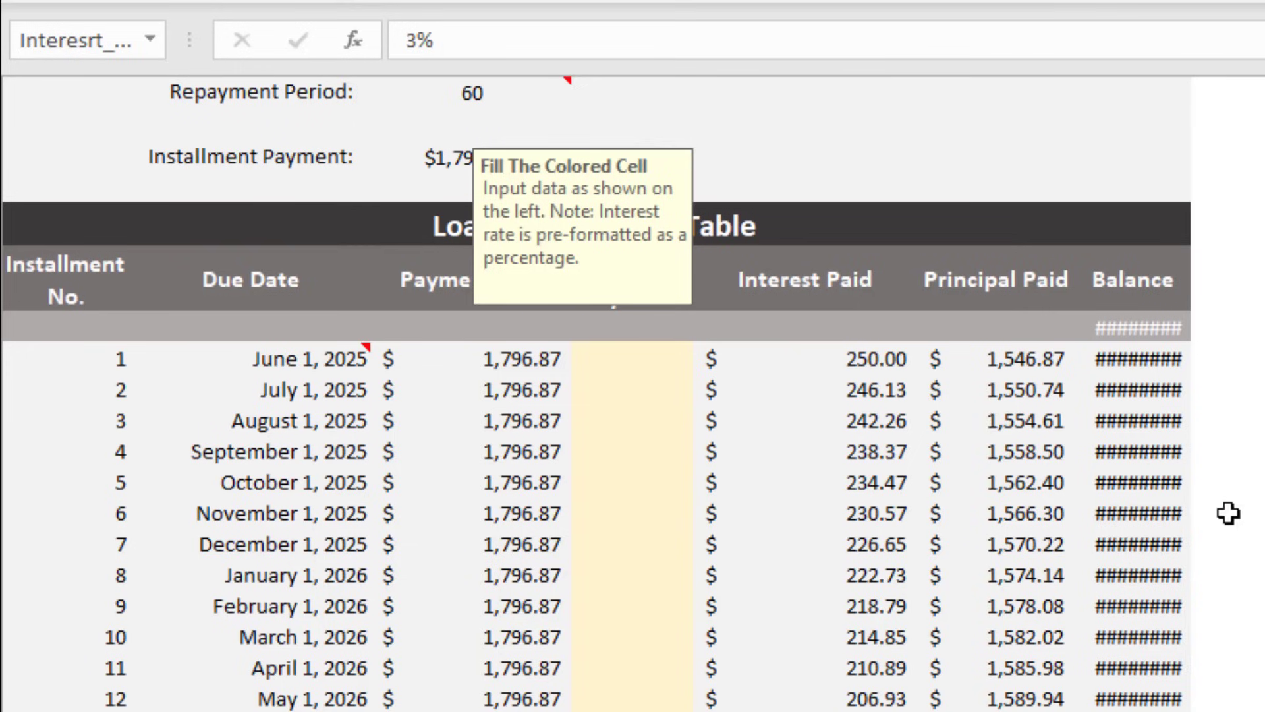
left_click(1130, 362)
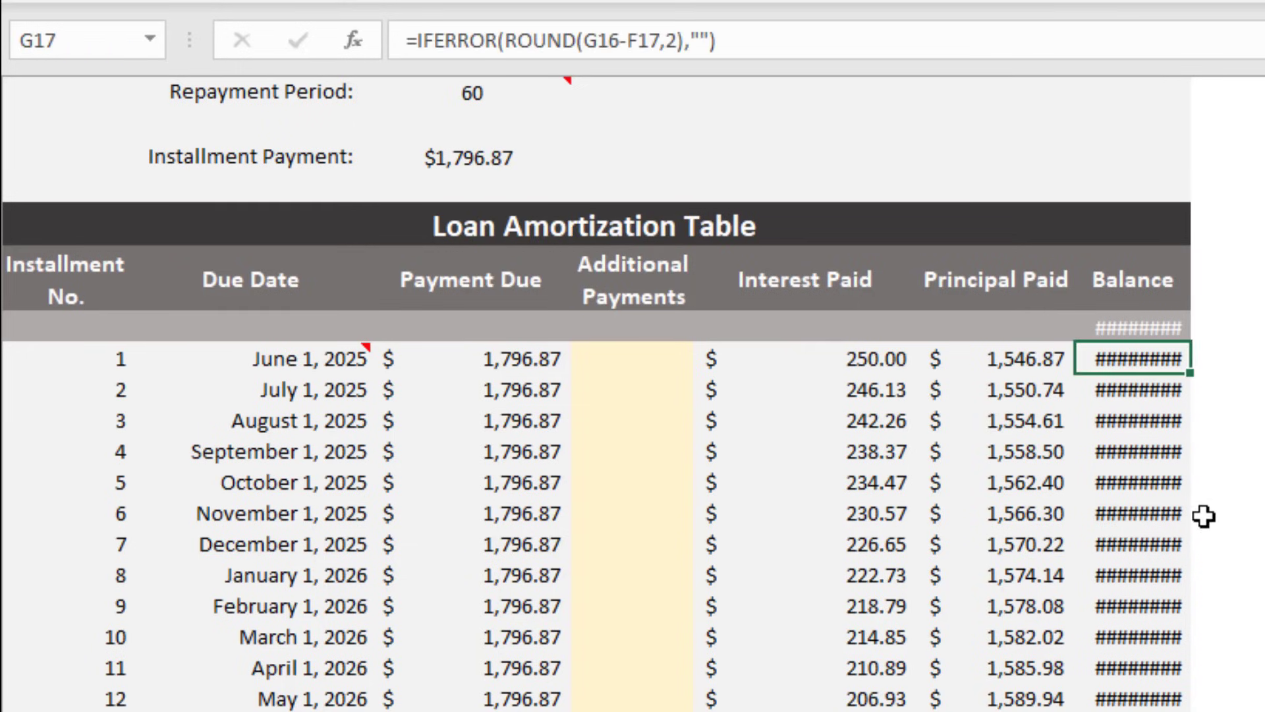
scroll(1214, 545, "up", 3)
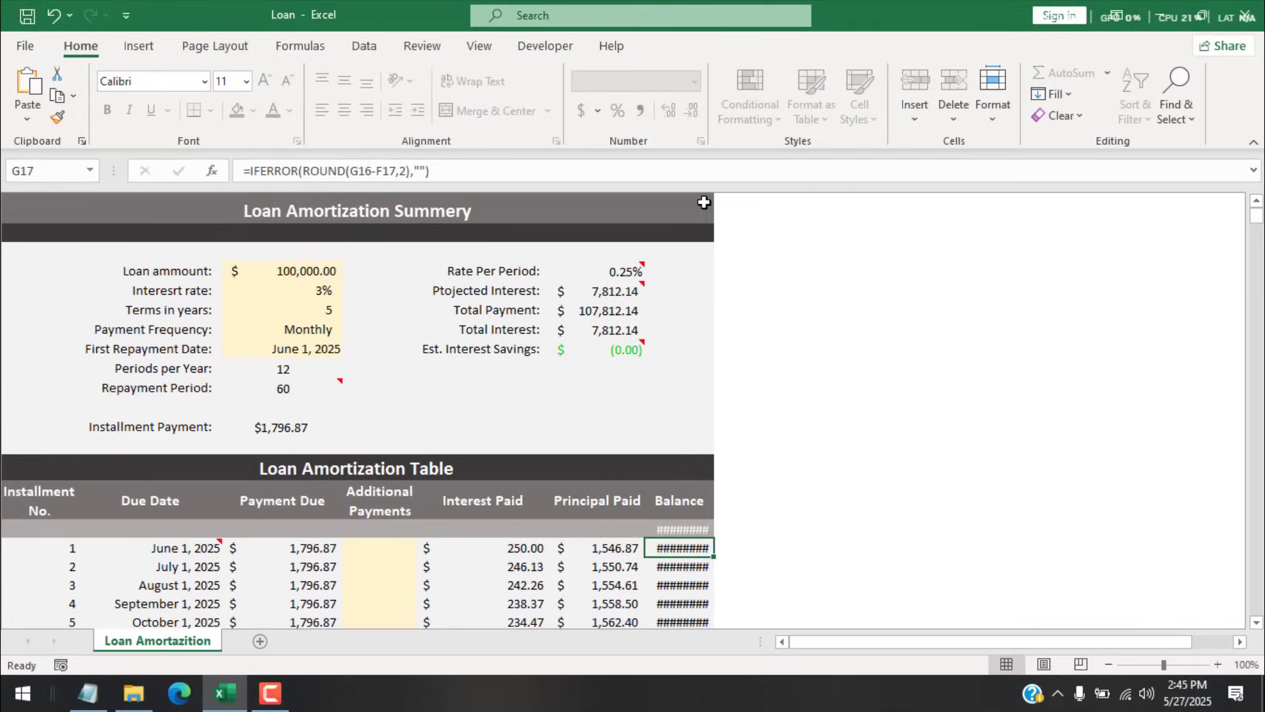
Step: Preview the worksheet's printout, then return to the sheet
key("ctrl+p")
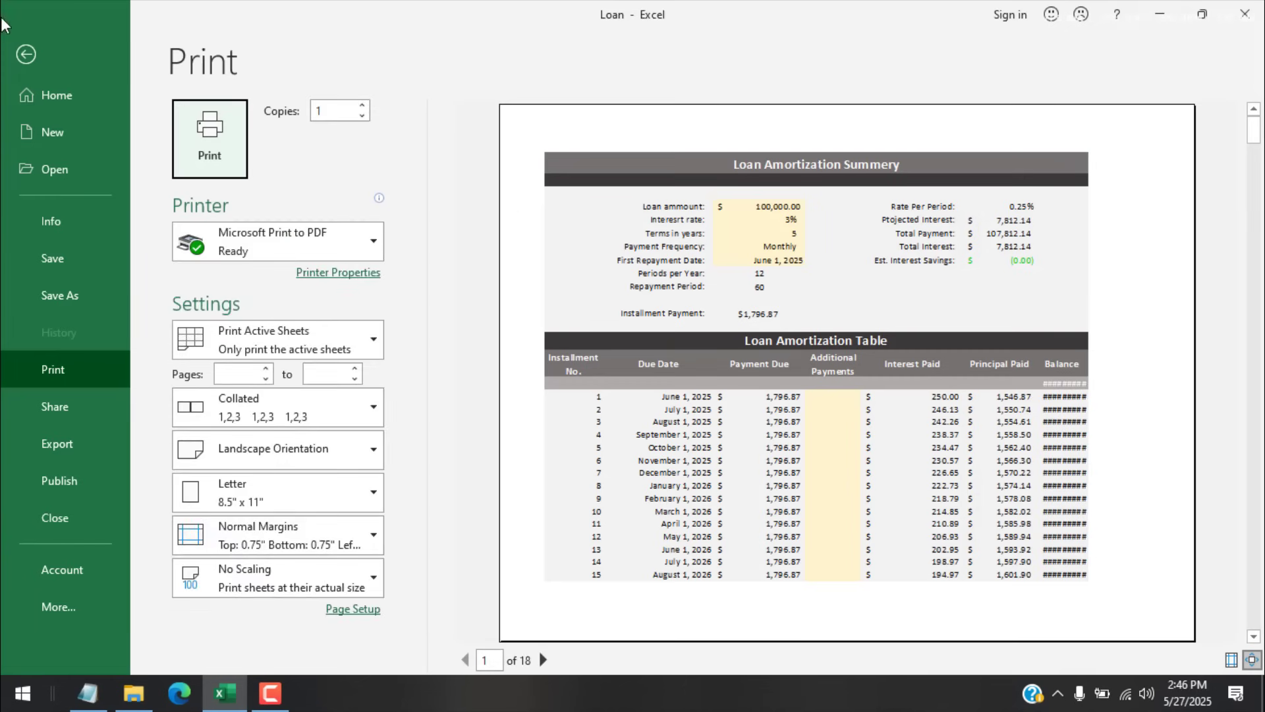
left_click(27, 55)
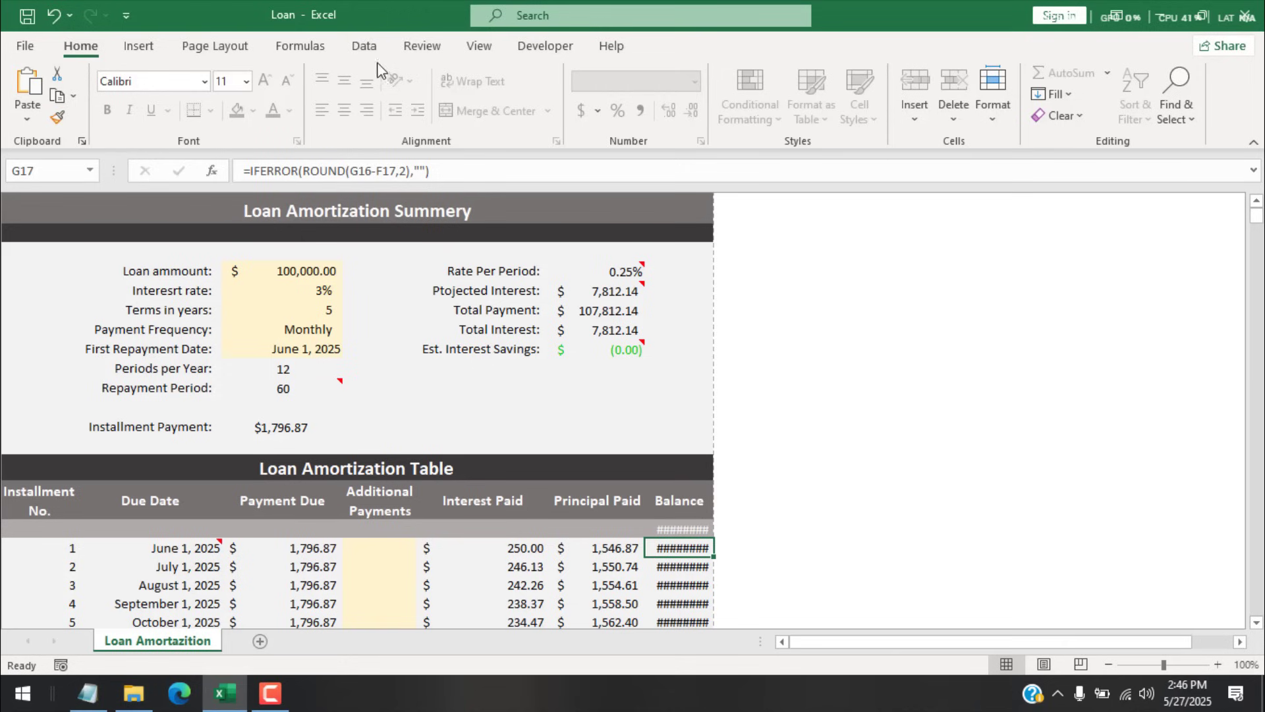
Step: Turn on Headings and try widening column G, dismissing the protected-sheet warning
left_click(478, 46)
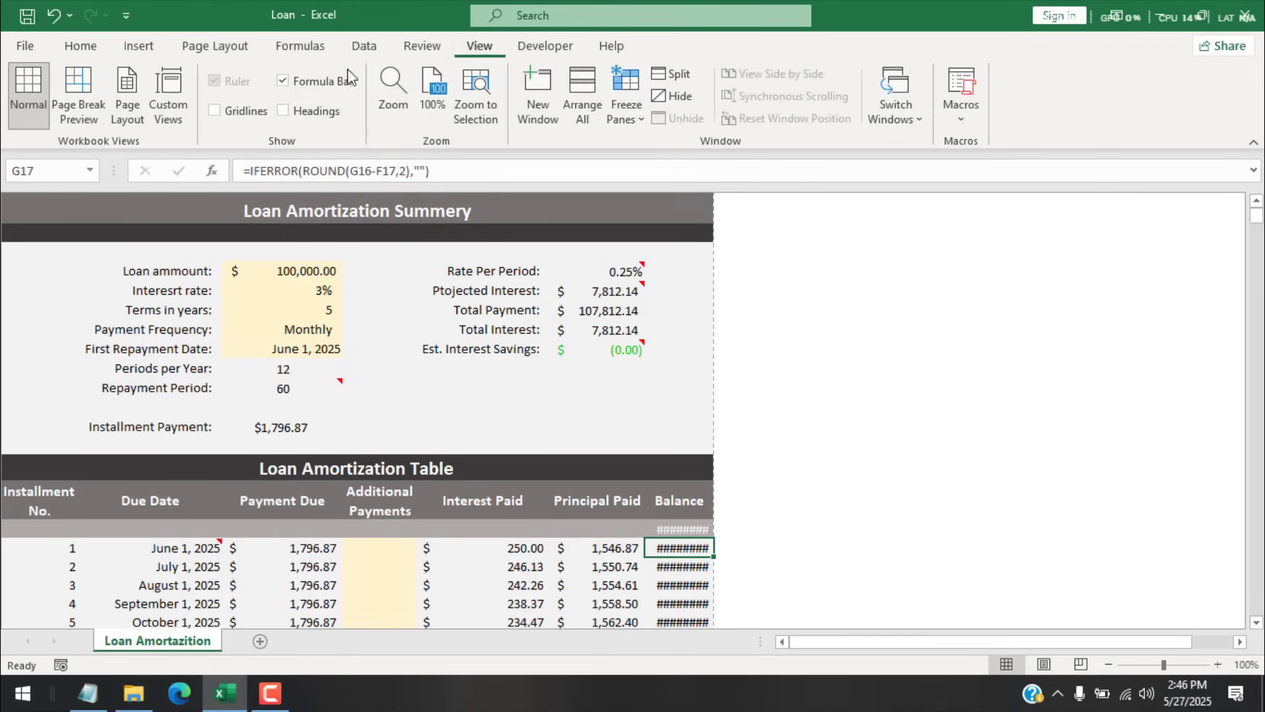
left_click(283, 110)
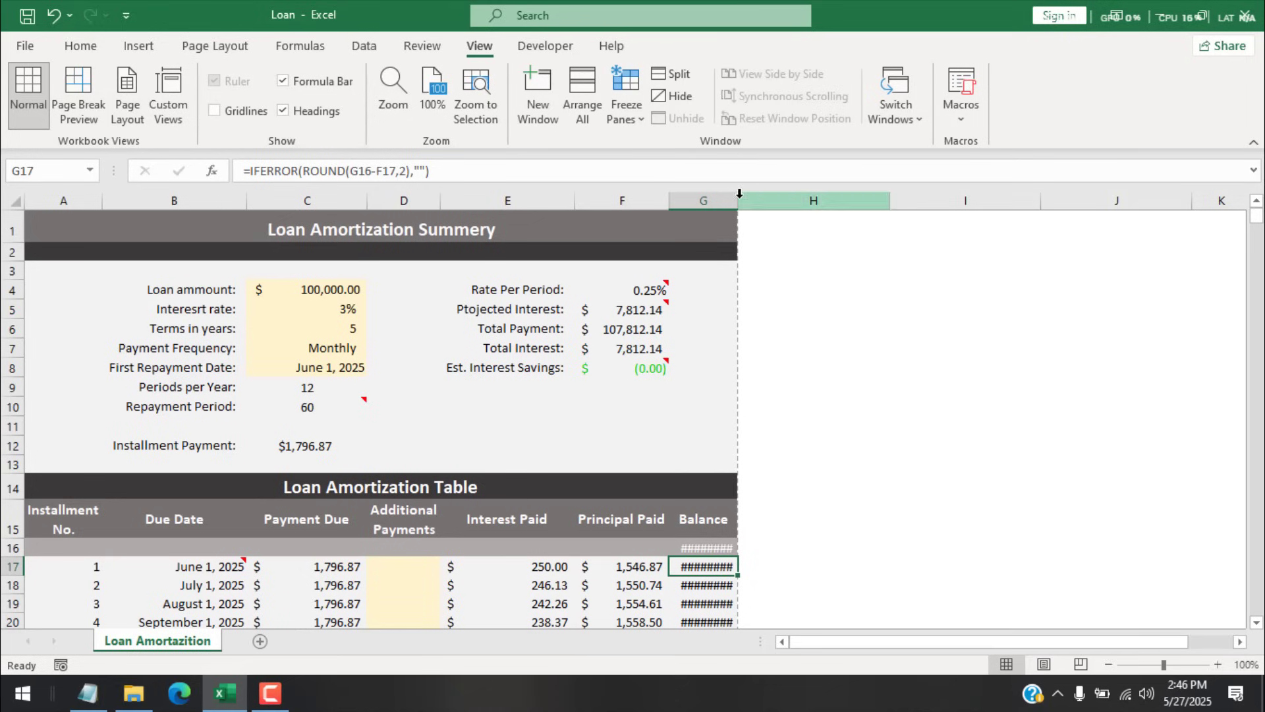
left_click(732, 195)
left_click_drag(738, 195, 927, 366)
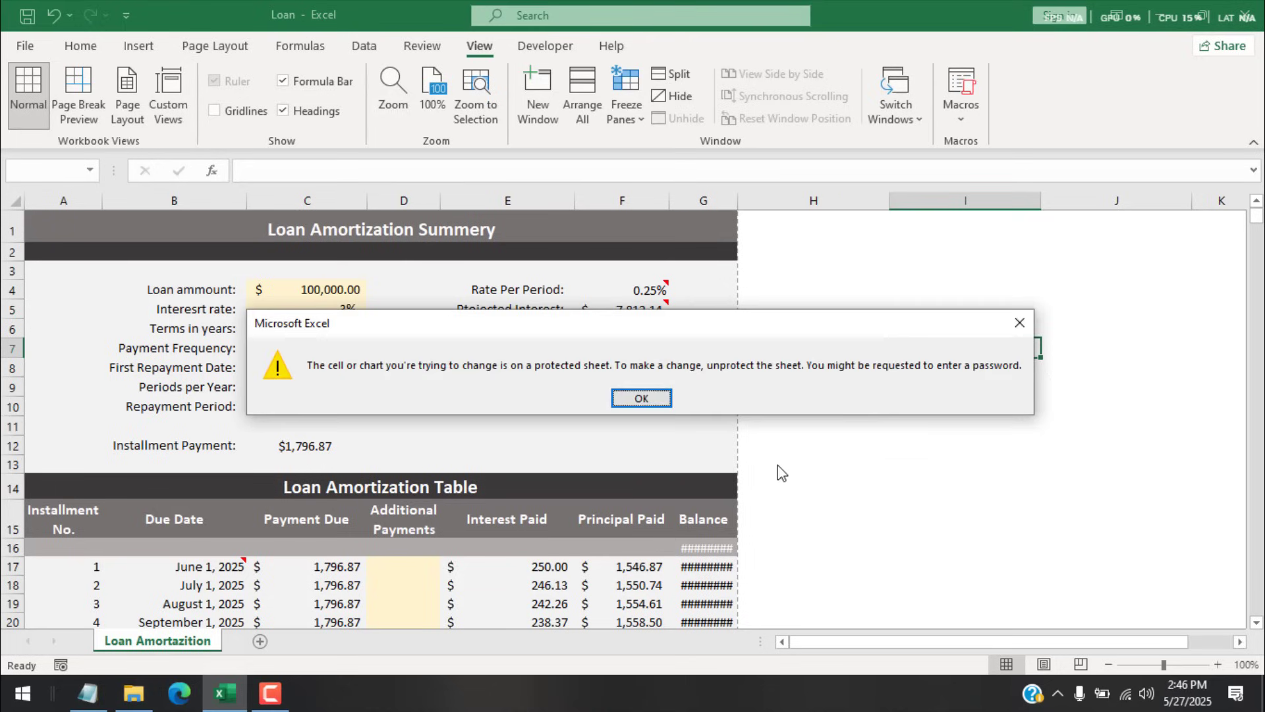
left_click(639, 398)
Step: Try Unprotect Sheet from the Review tab, then cancel the password prompt
left_click(1055, 432)
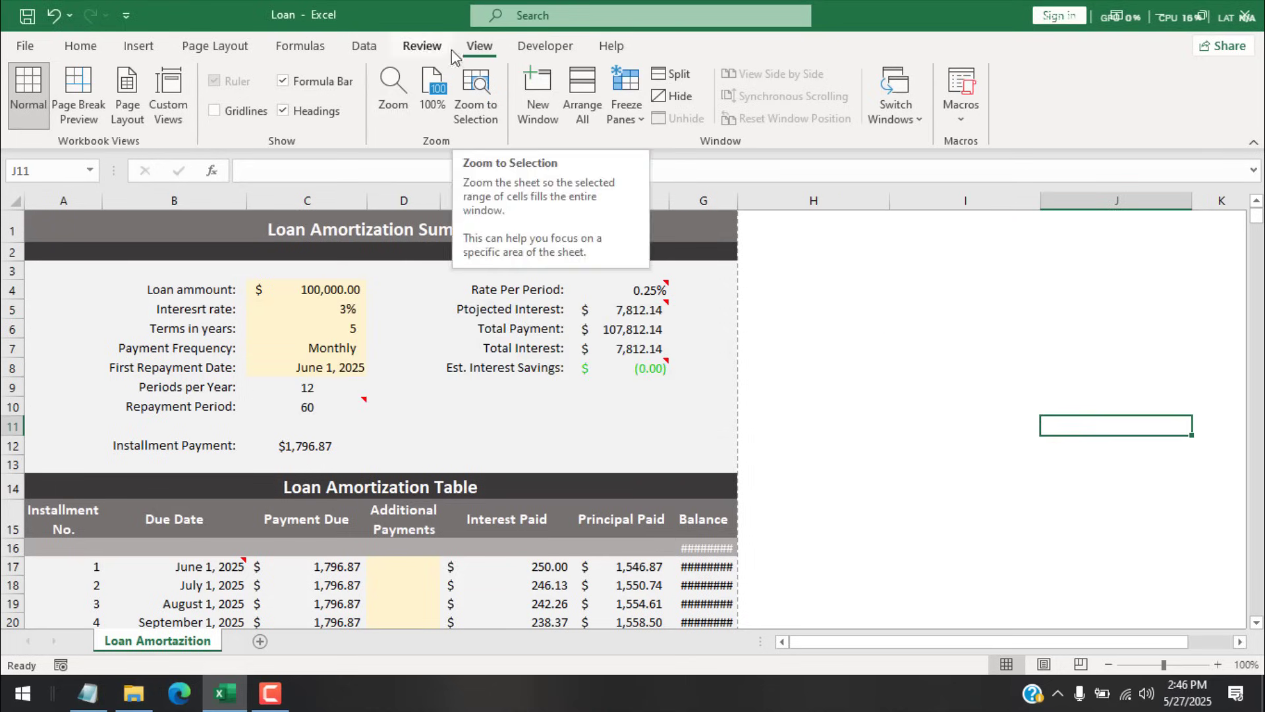
left_click(424, 48)
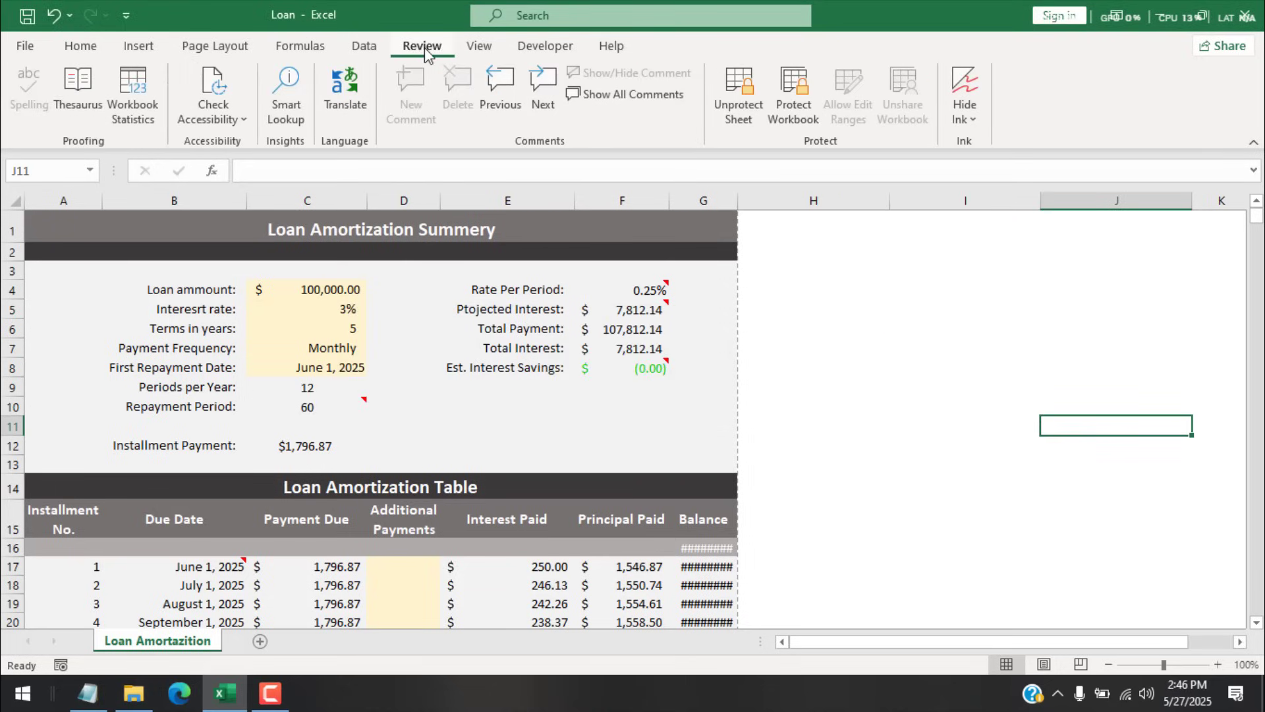
left_click(736, 89)
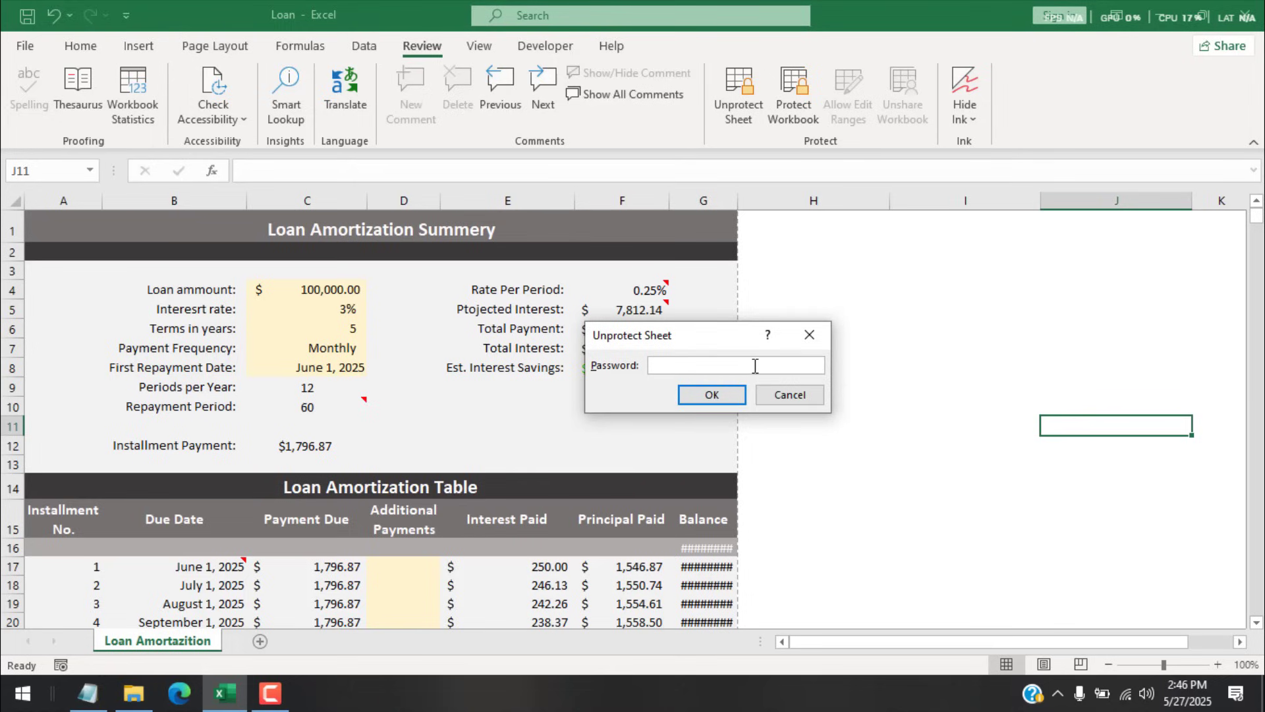
left_click(806, 335)
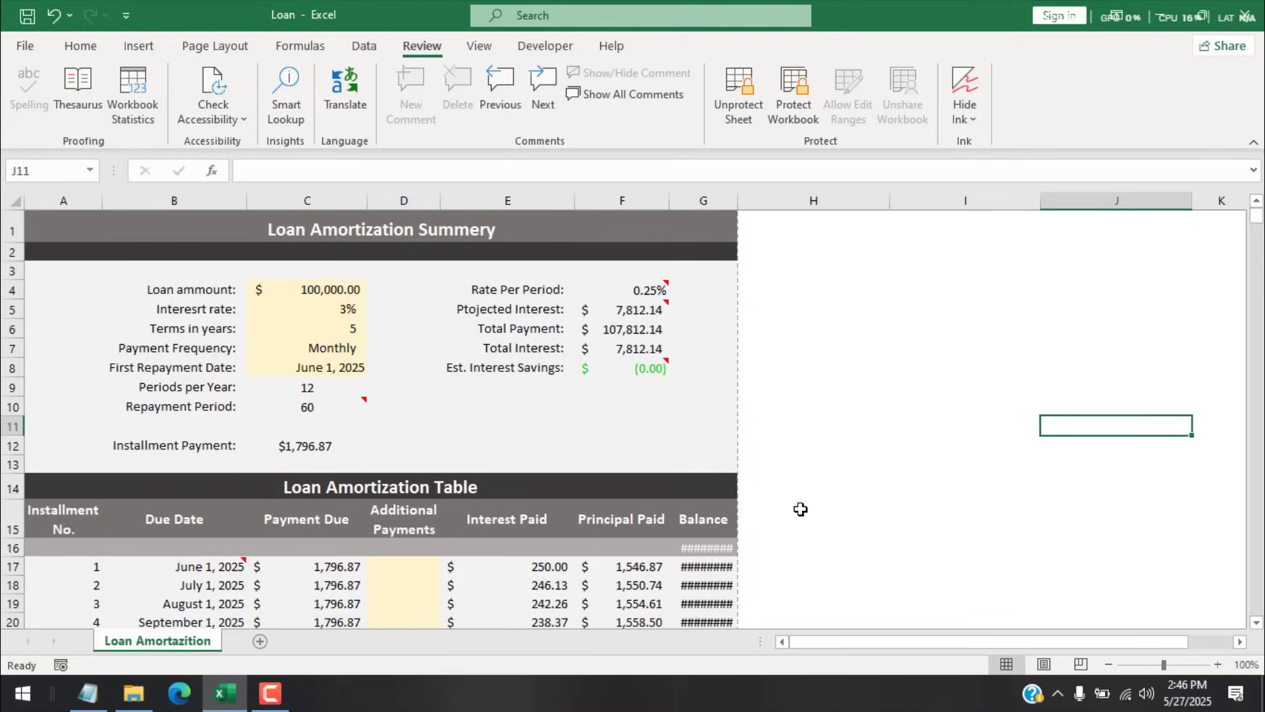
Step: Close Loan without saving and paste a duplicate, Loan - Copy, into the 5.27.25 folder
left_click(1238, 14)
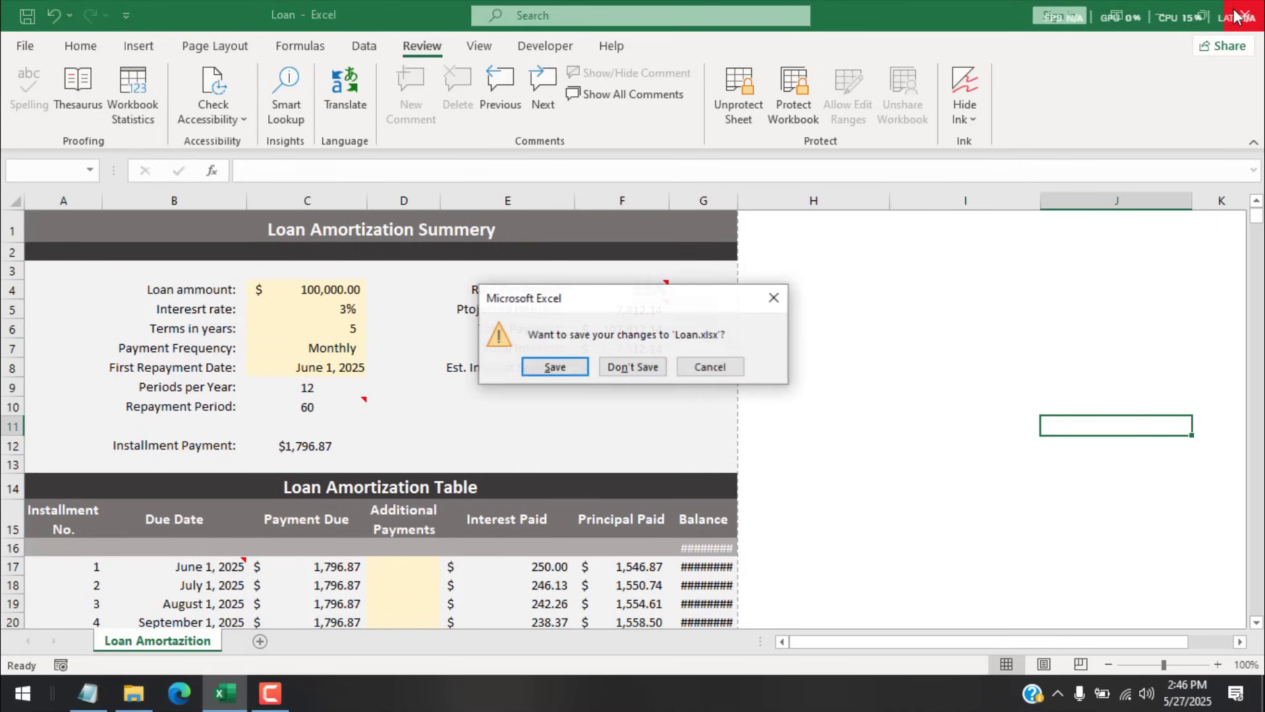
left_click(612, 369)
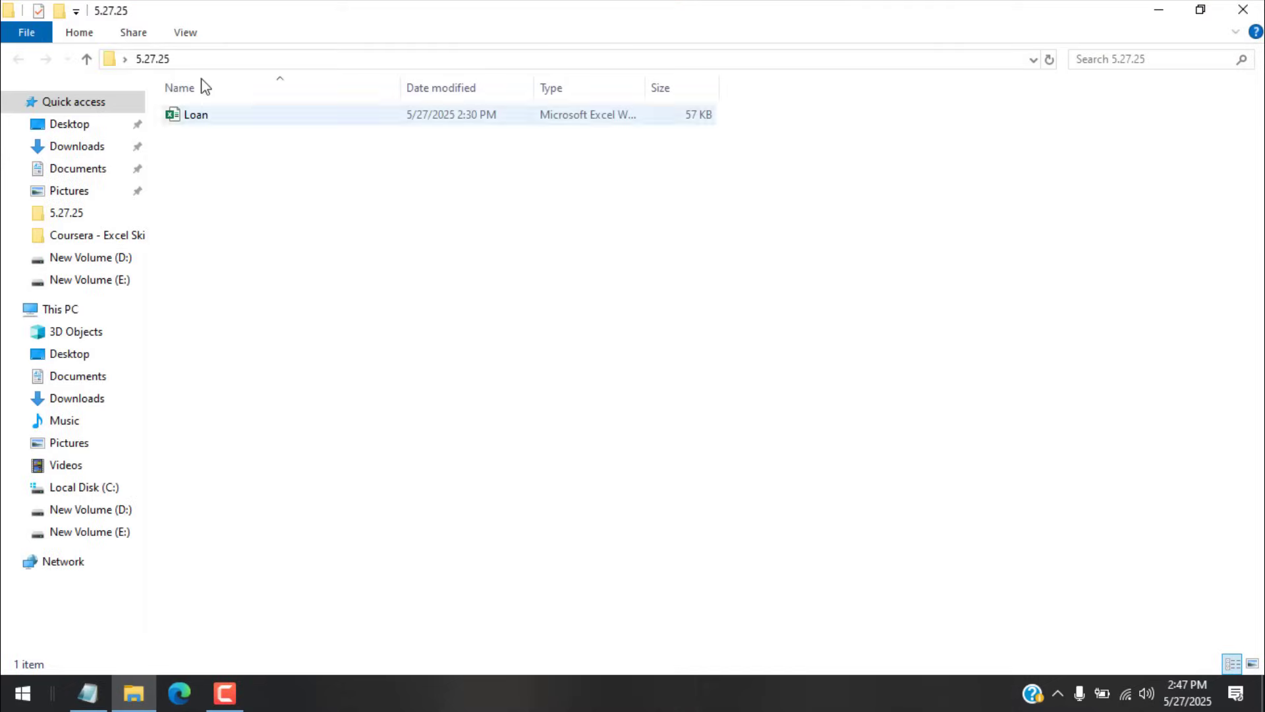
left_click(209, 129)
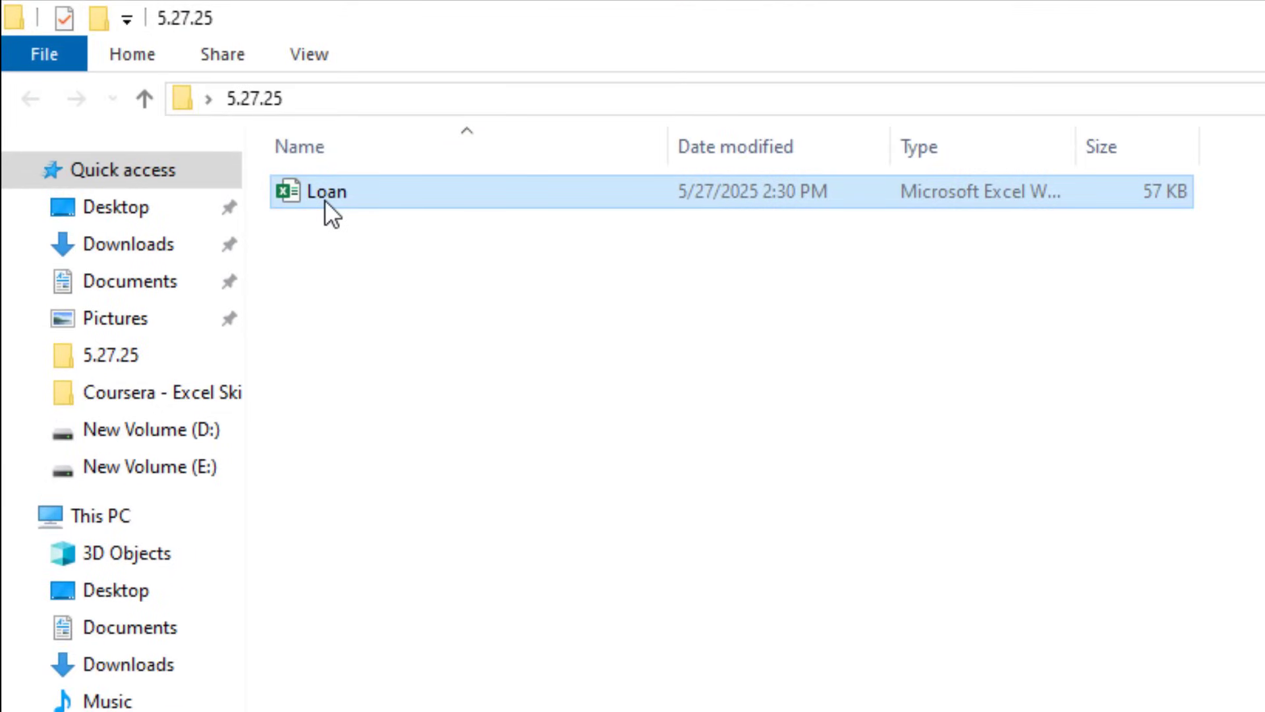
right_click(326, 200)
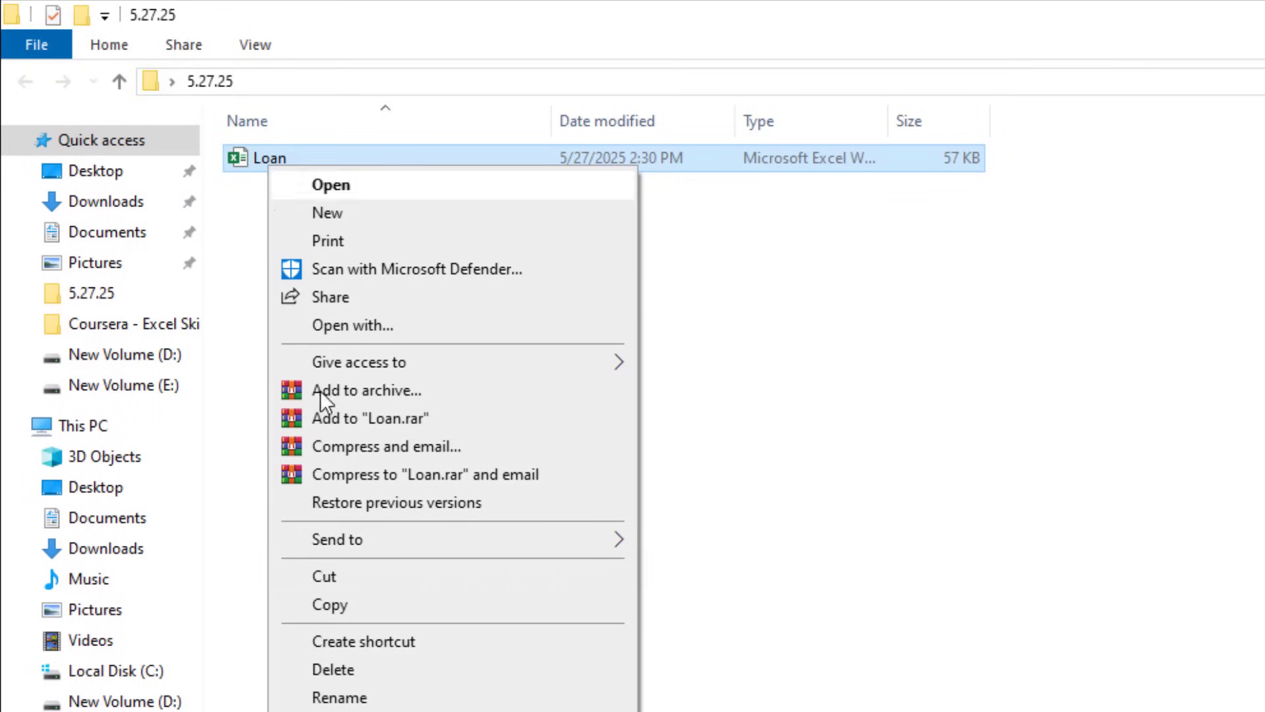
left_click(374, 601)
right_click(251, 246)
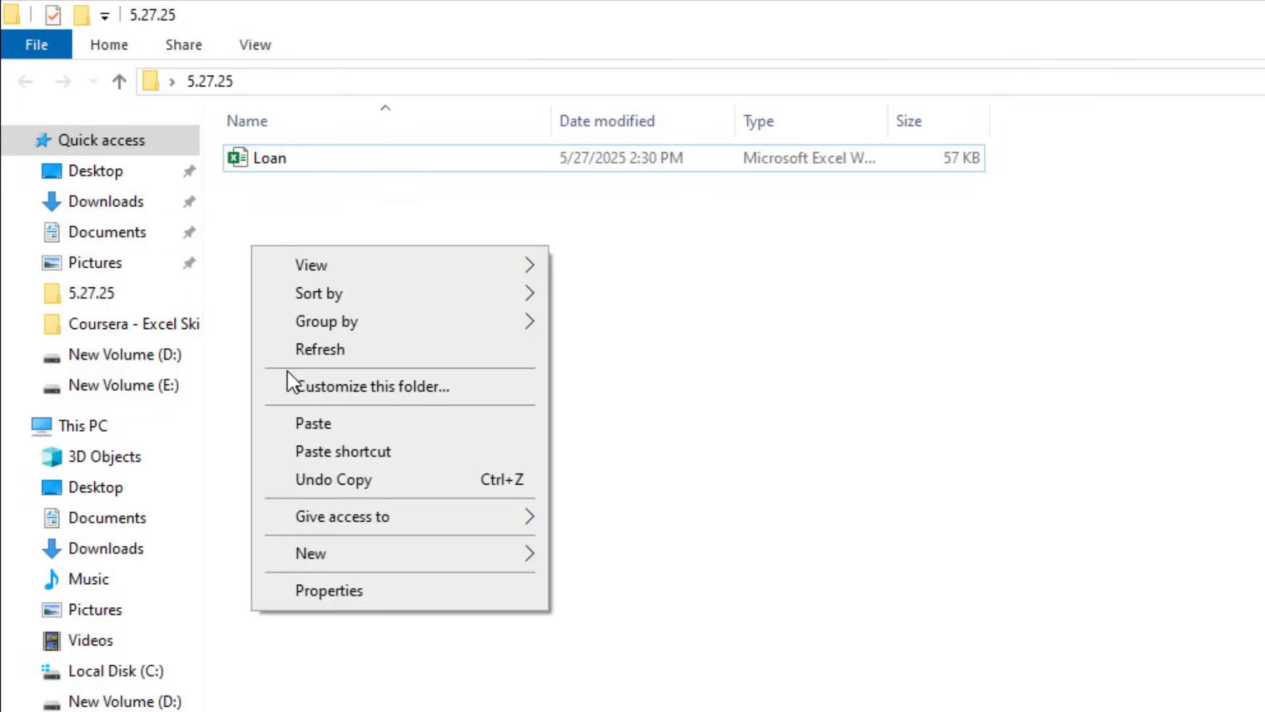
left_click(291, 424)
left_click(290, 423)
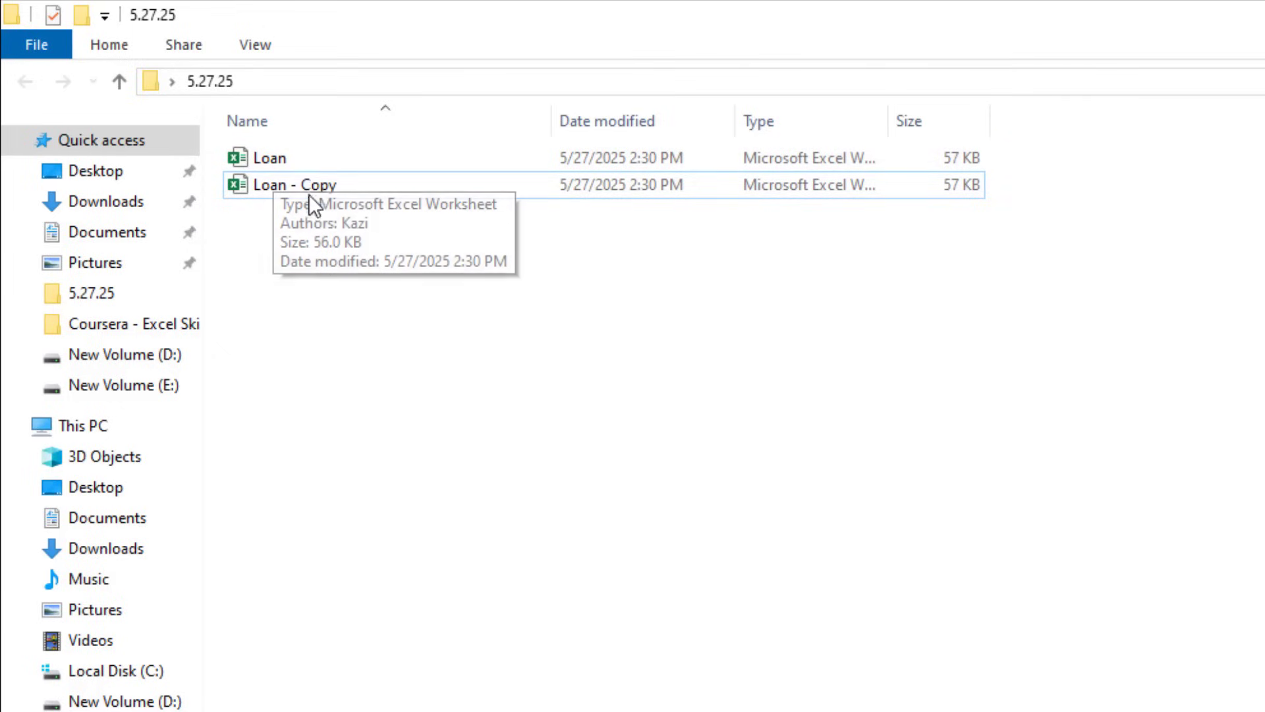
Step: Turn on File name extensions so Loan.xlsx and Loan - Copy.xlsx show their extensions
left_click(253, 46)
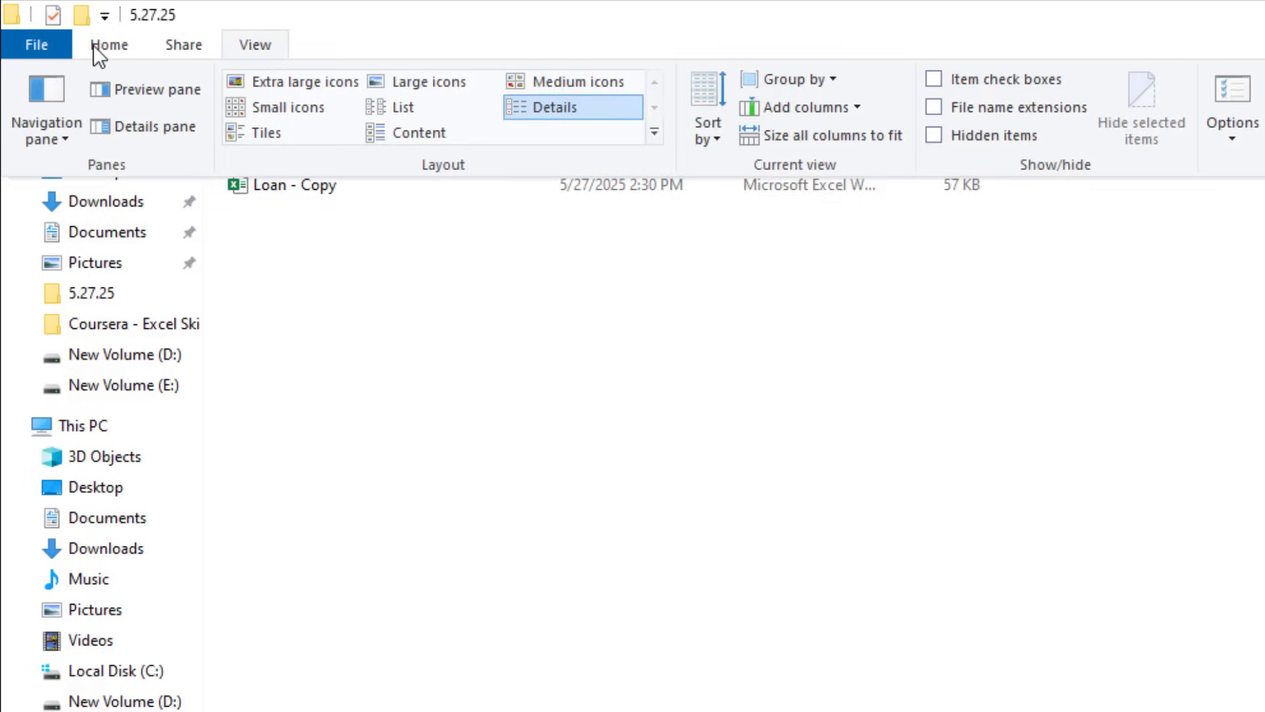
left_click(934, 108)
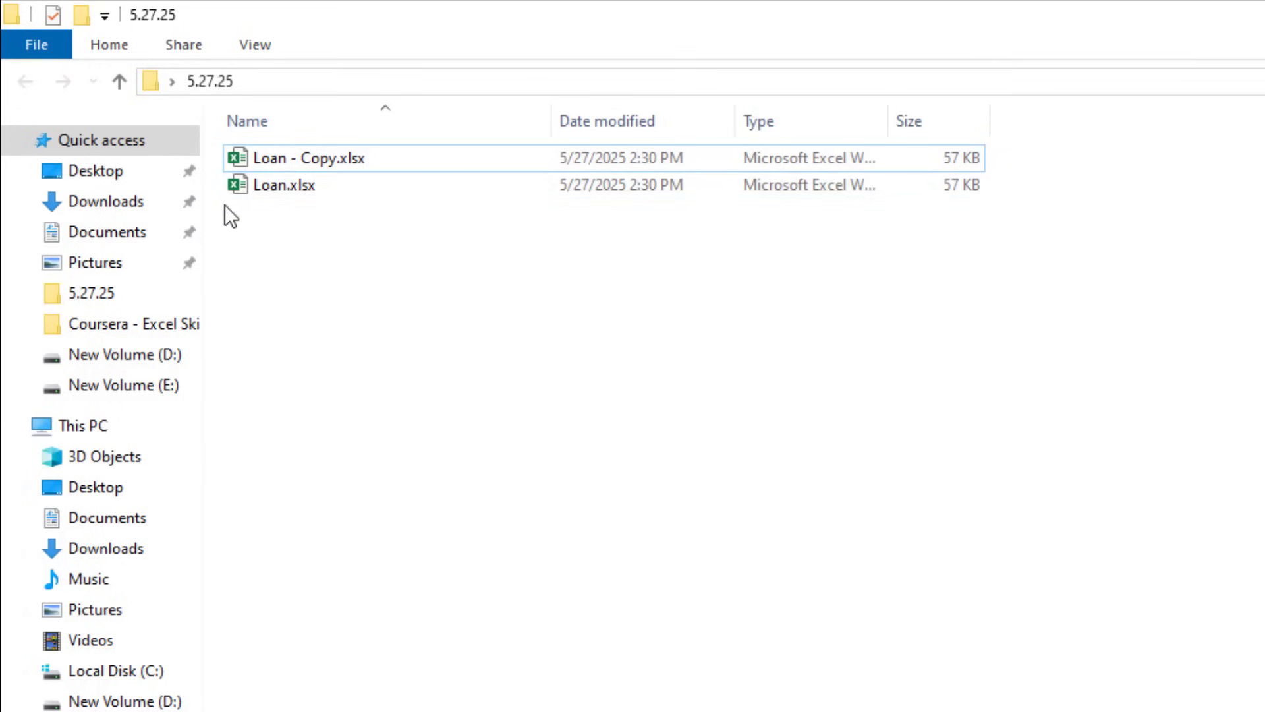
left_click(271, 192)
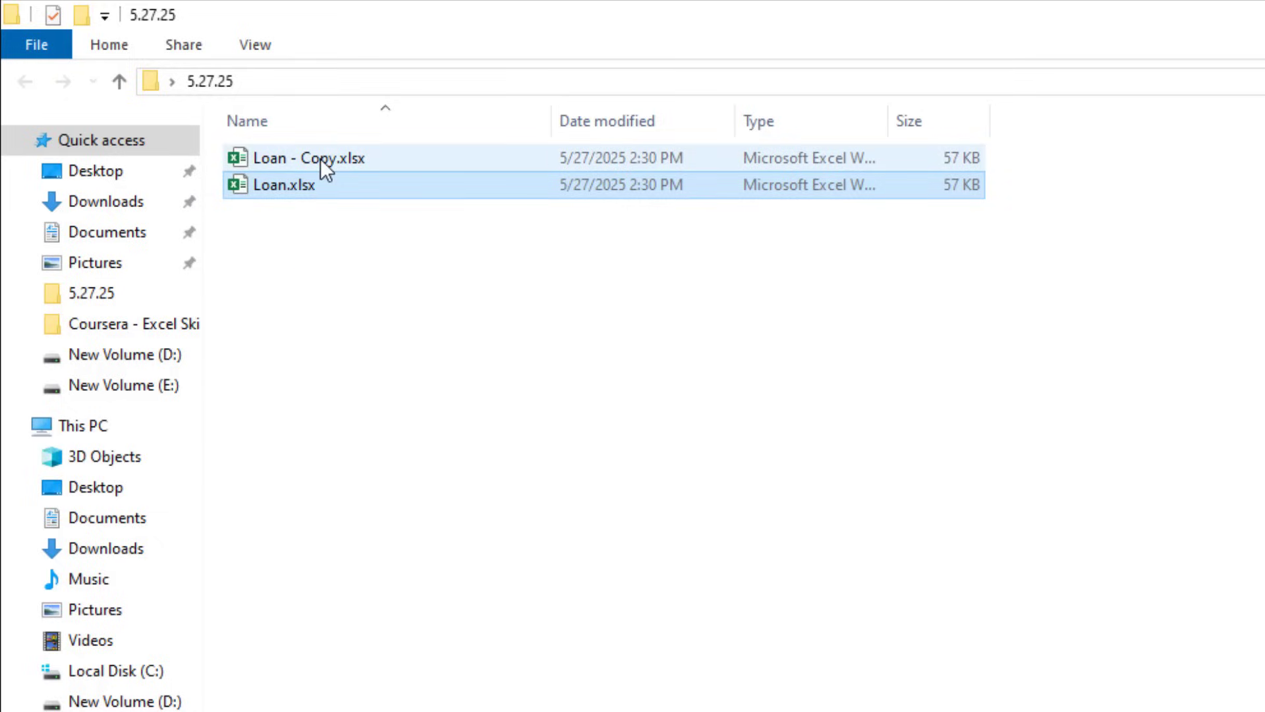
Step: Rename Loan.xlsx to Loan.zip and confirm the extension change
left_click(321, 158)
left_click(306, 191)
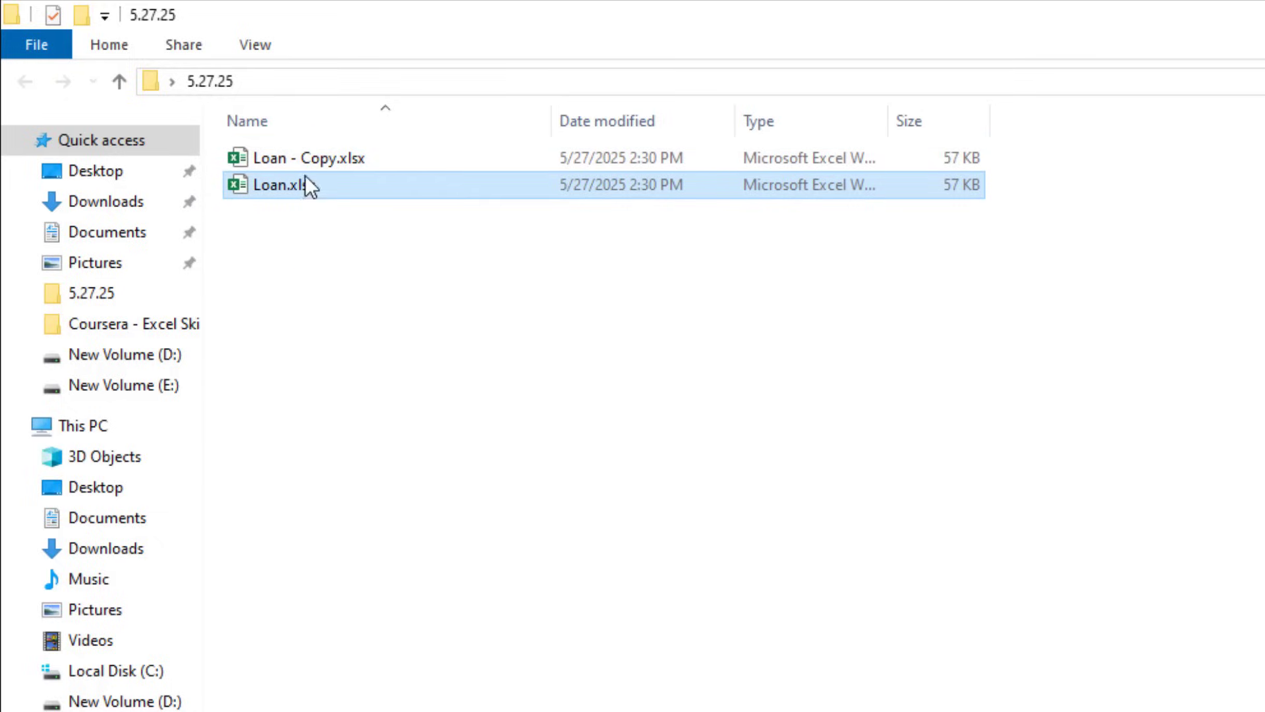
key("Up")
left_click(300, 189)
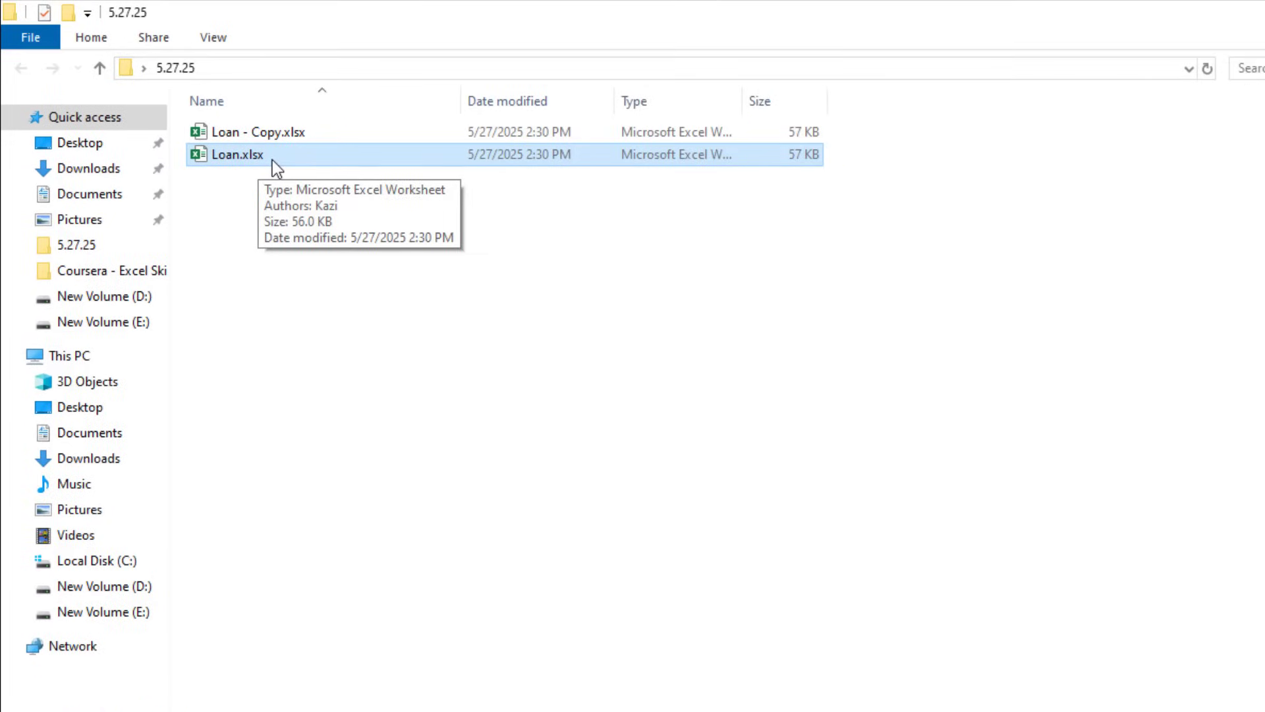
right_click(272, 163)
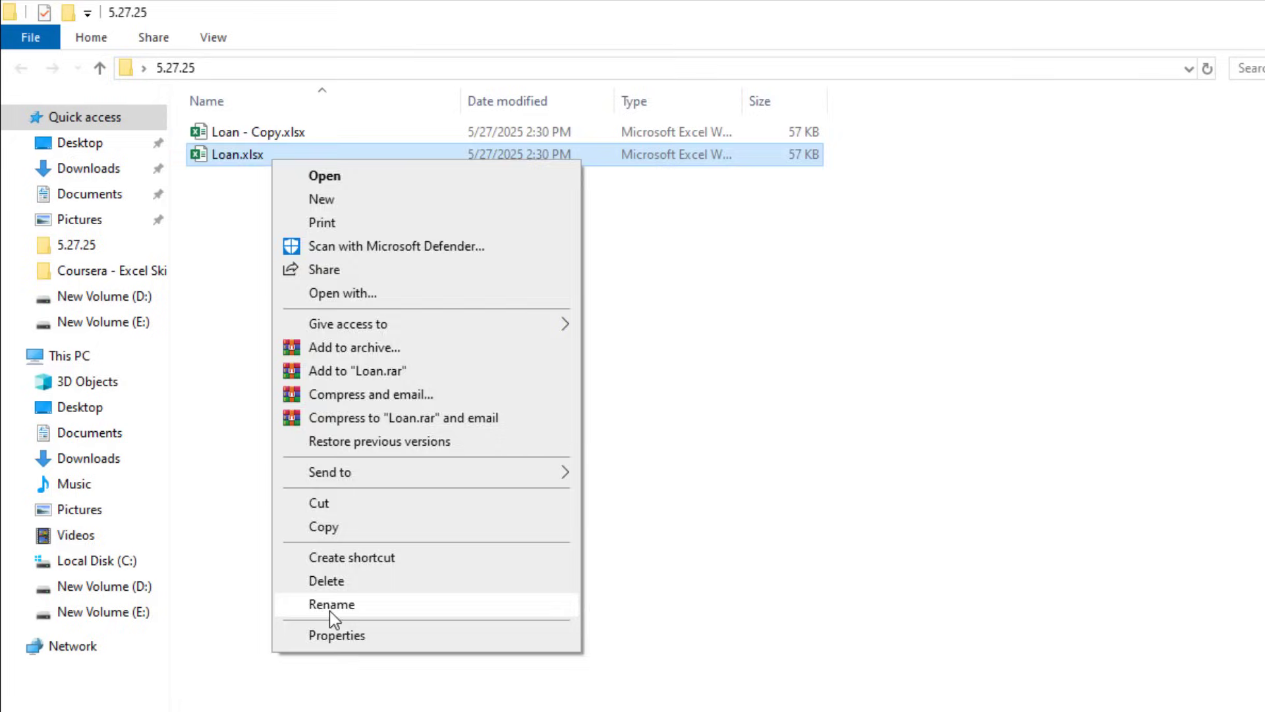
left_click(330, 606)
left_click(287, 158)
key("BackSpace")
key("BackSpace")
key("BackSpace")
key("BackSpace")
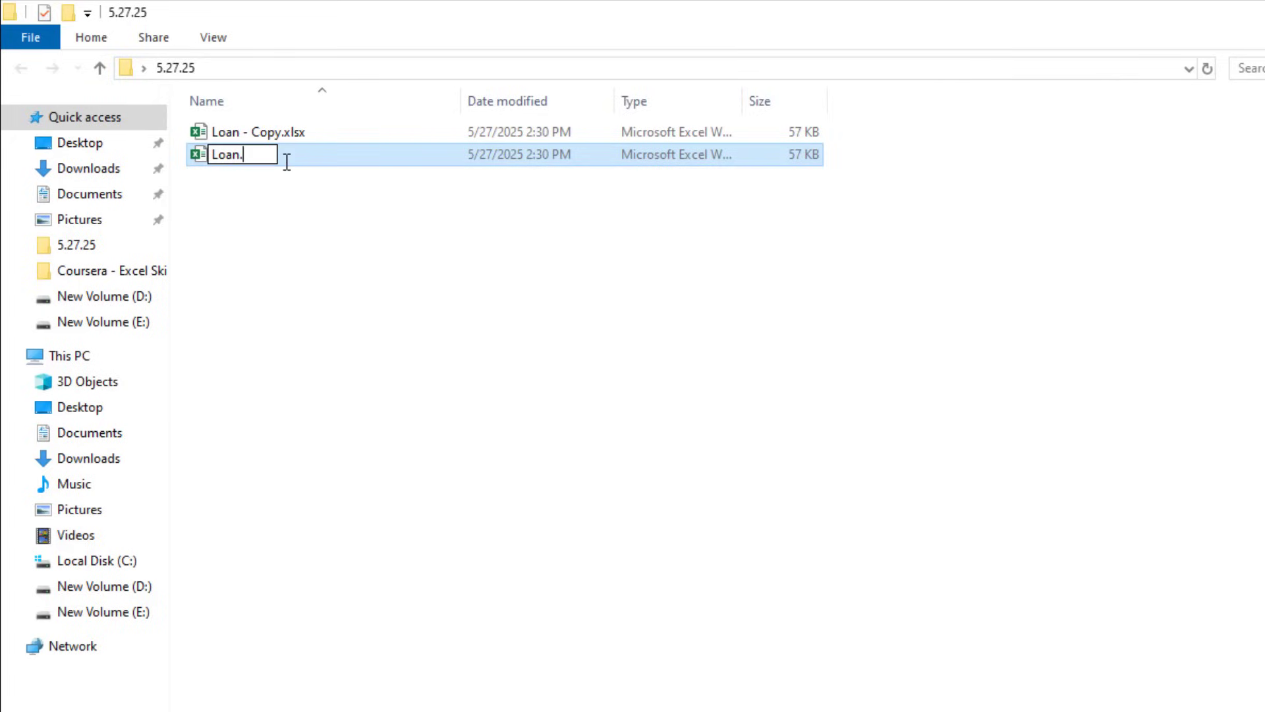
type("zip")
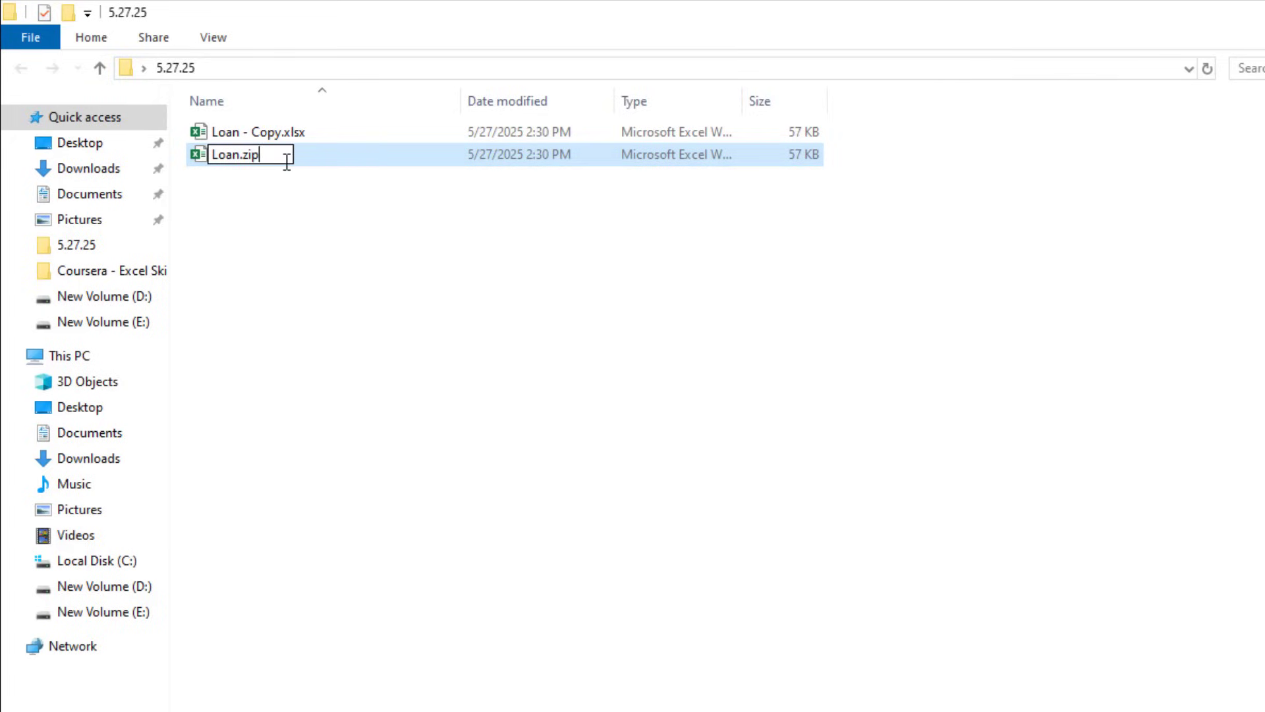
key("Return")
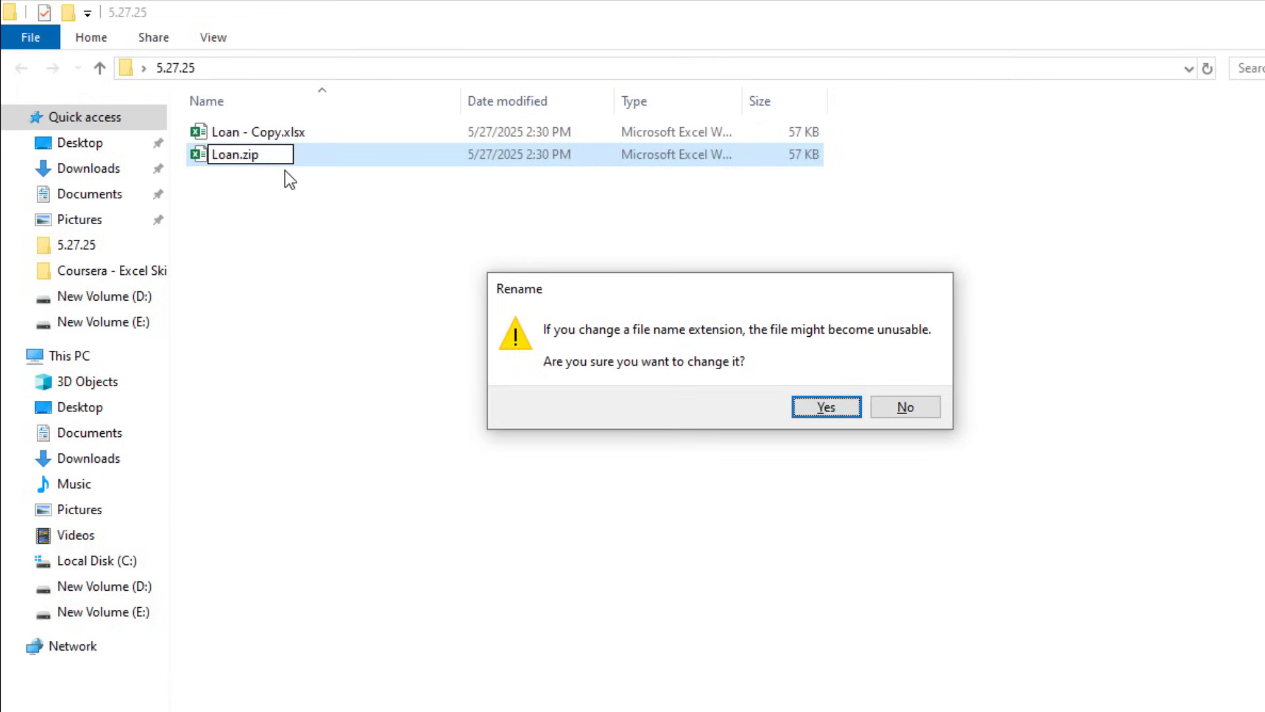
left_click(844, 406)
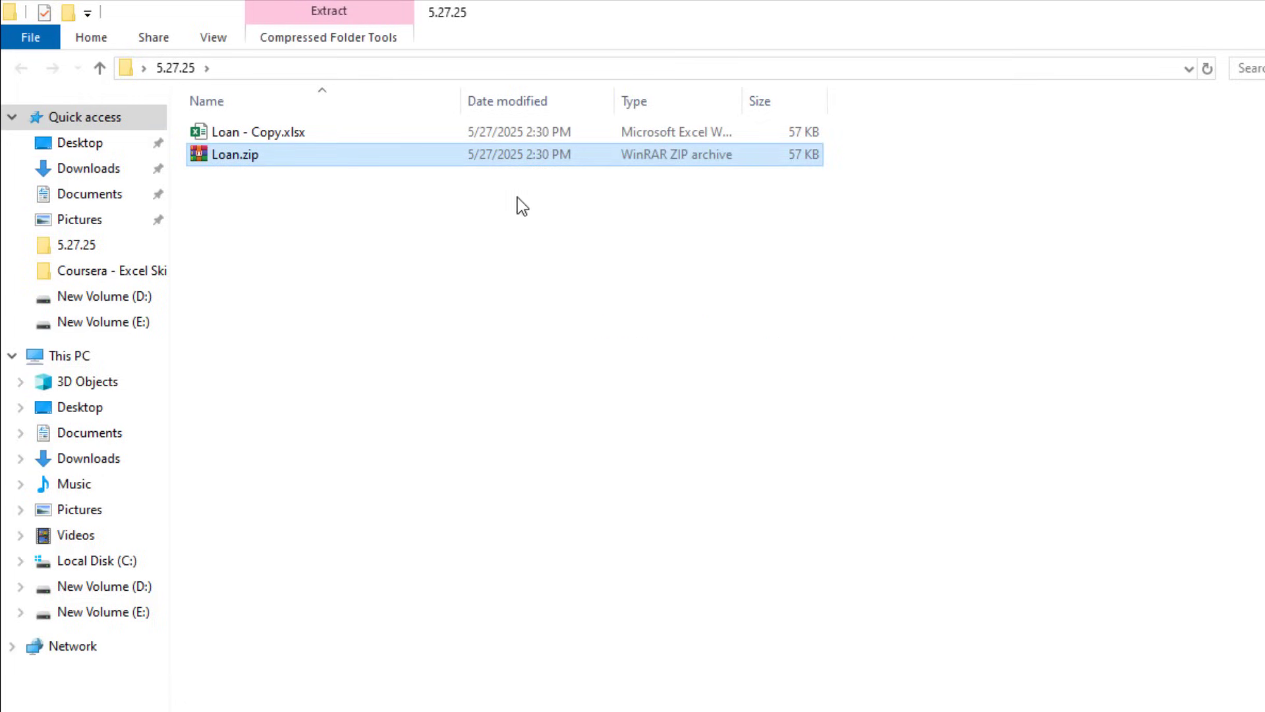
Step: Open Loan.zip in WinRAR and drag xl\worksheets\sheet1.xml into the 5.27.25 folder
double_click(264, 153)
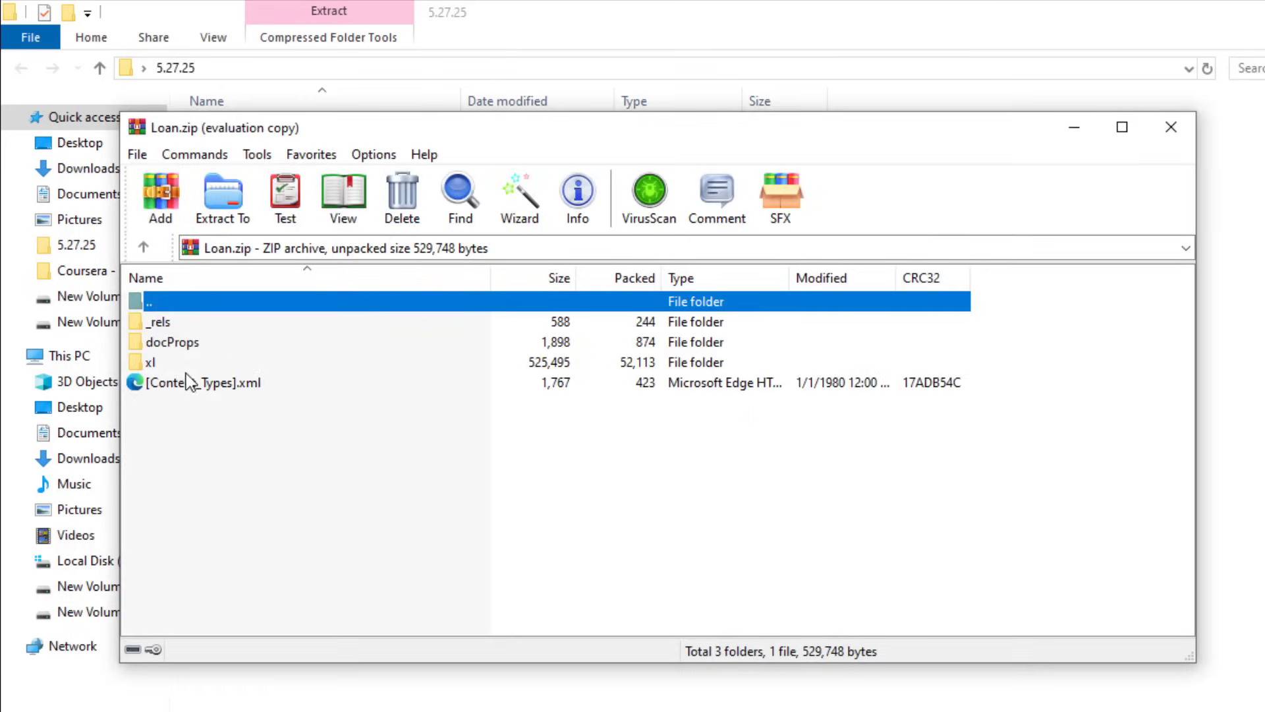
left_click_drag(367, 131, 550, 101)
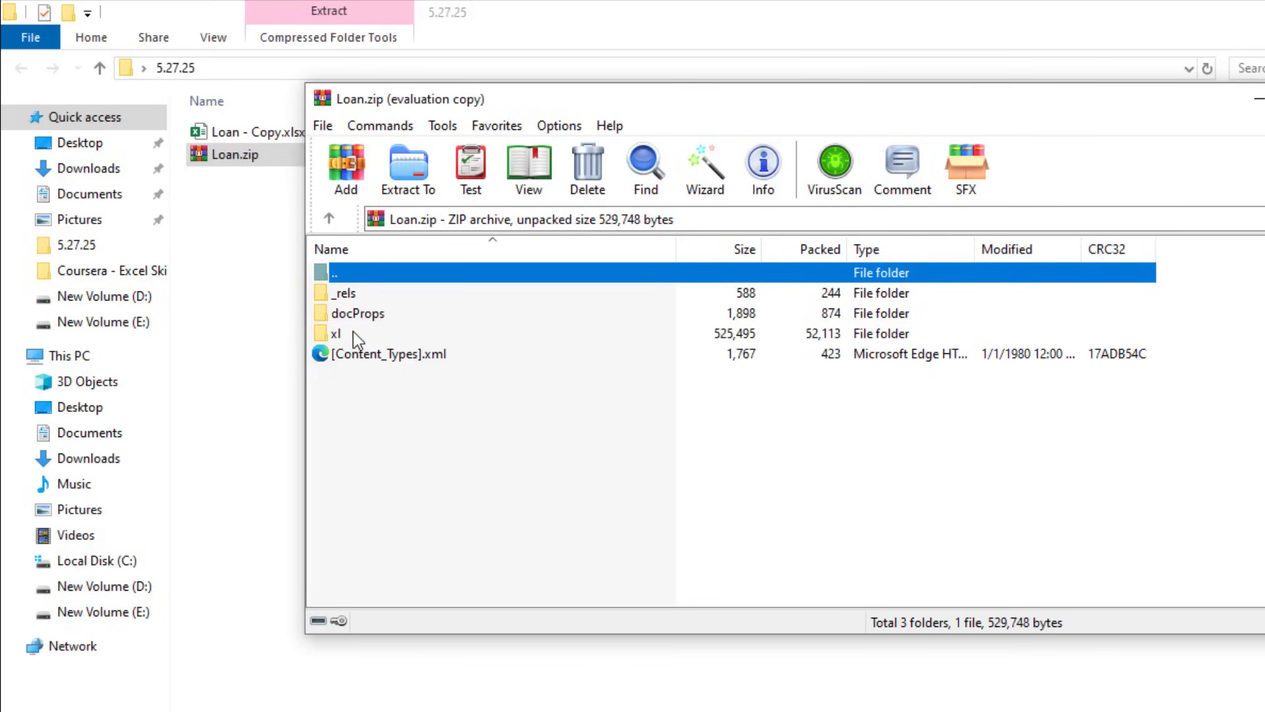
left_click(353, 331)
double_click(353, 331)
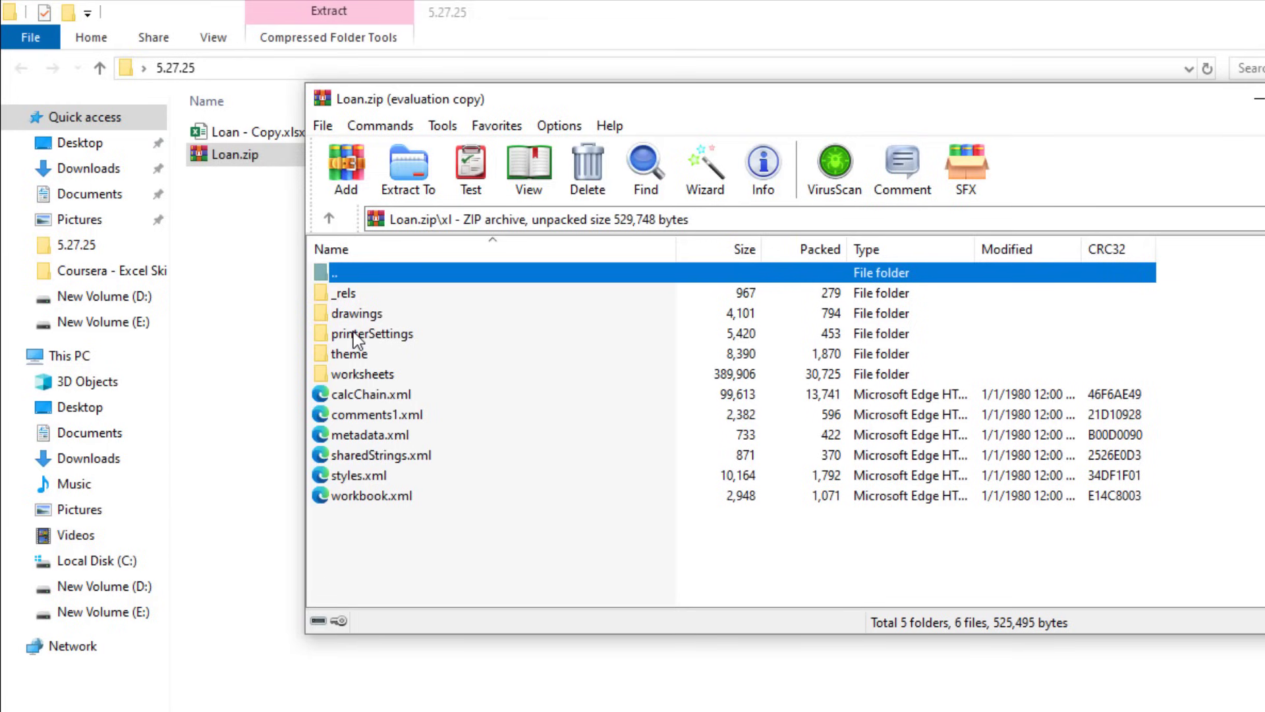
double_click(356, 374)
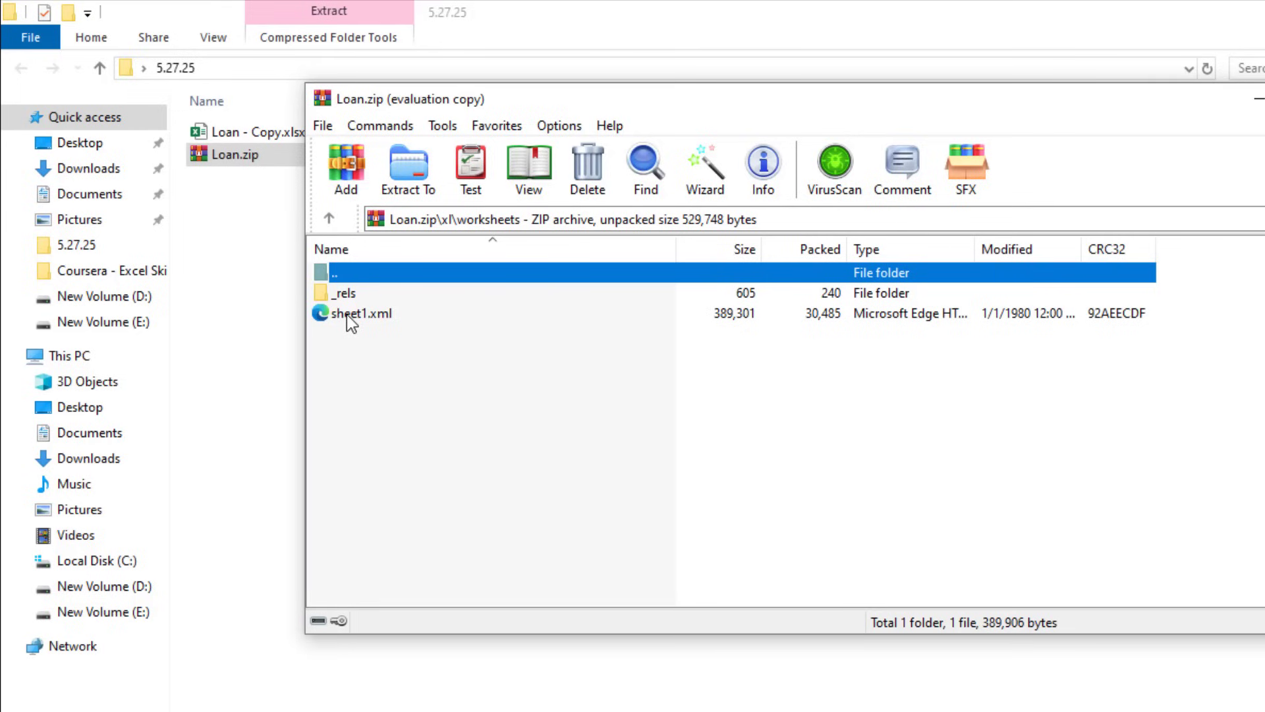
left_click_drag(347, 314, 204, 265)
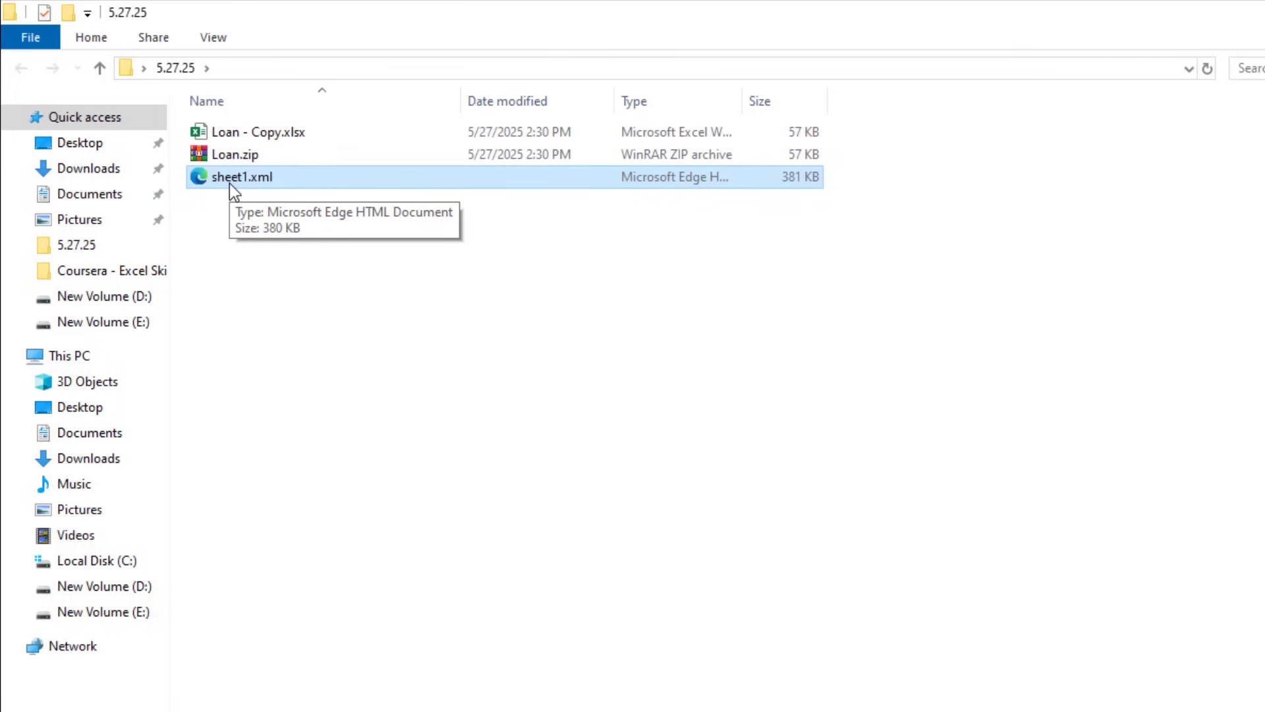
key("alt+Tab")
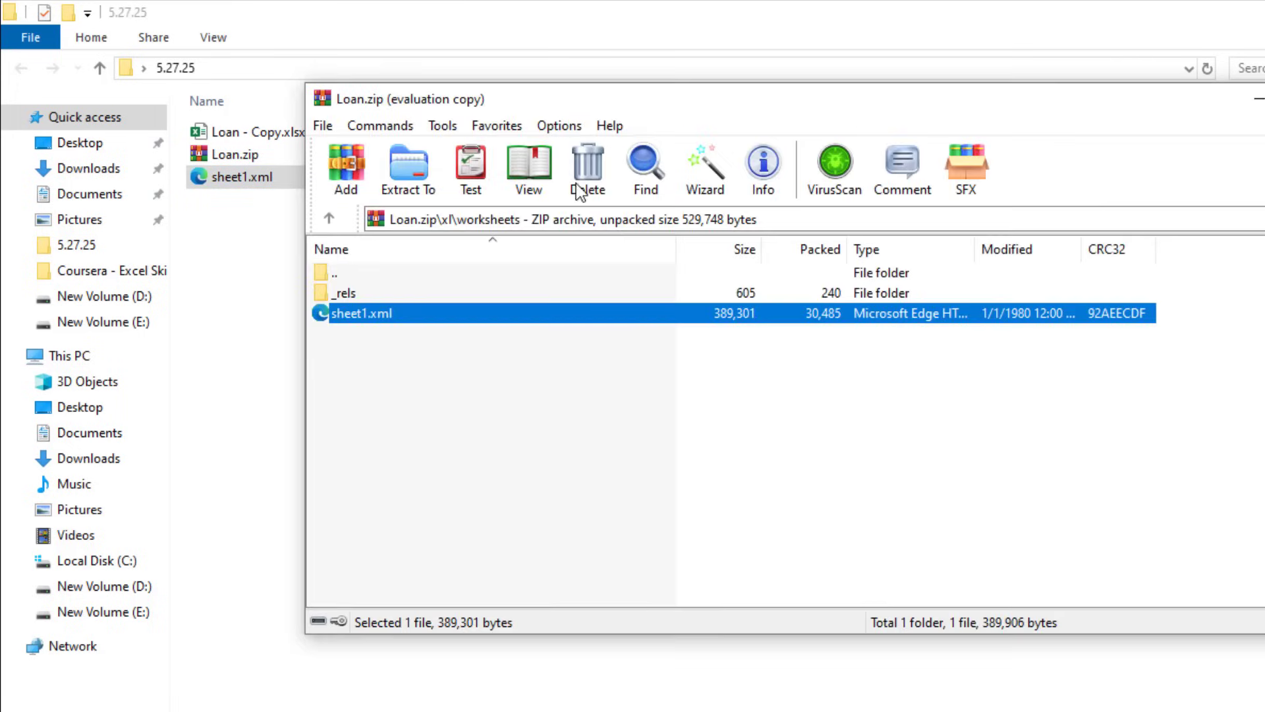
left_click(236, 251)
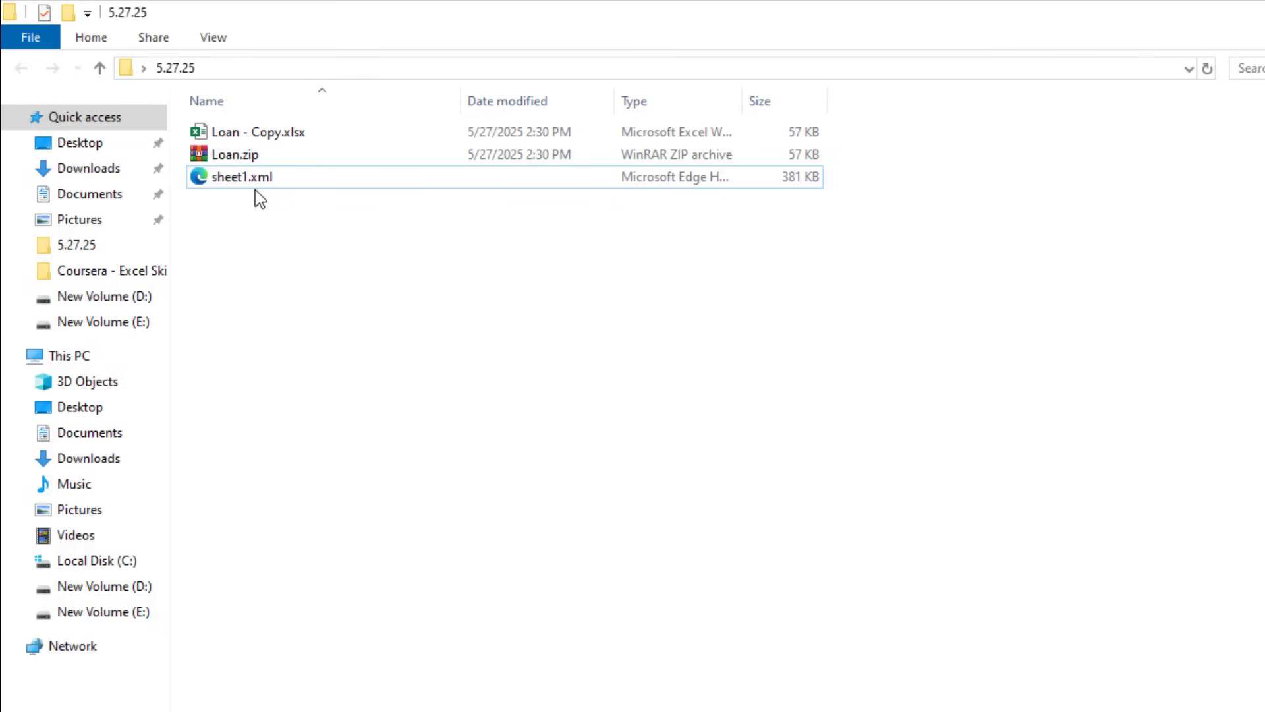
Step: Open sheet1.xml in Notepad with the window maximized
right_click(255, 188)
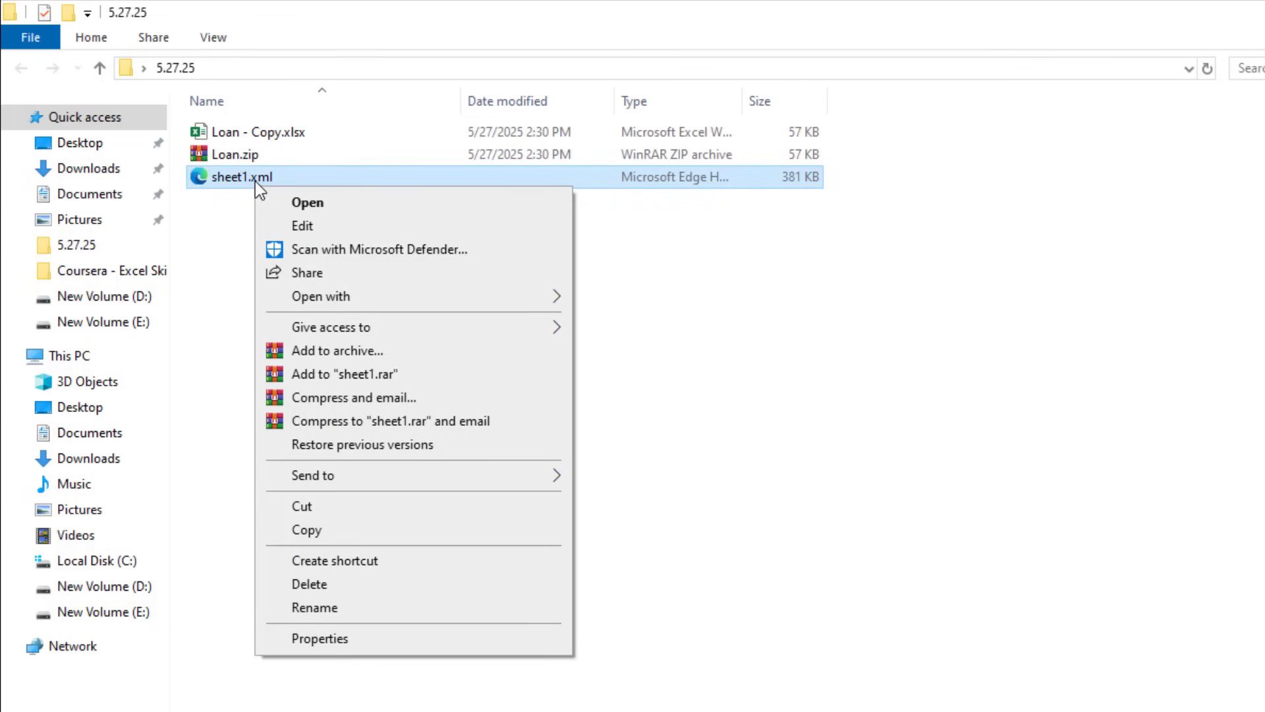
left_click(276, 227)
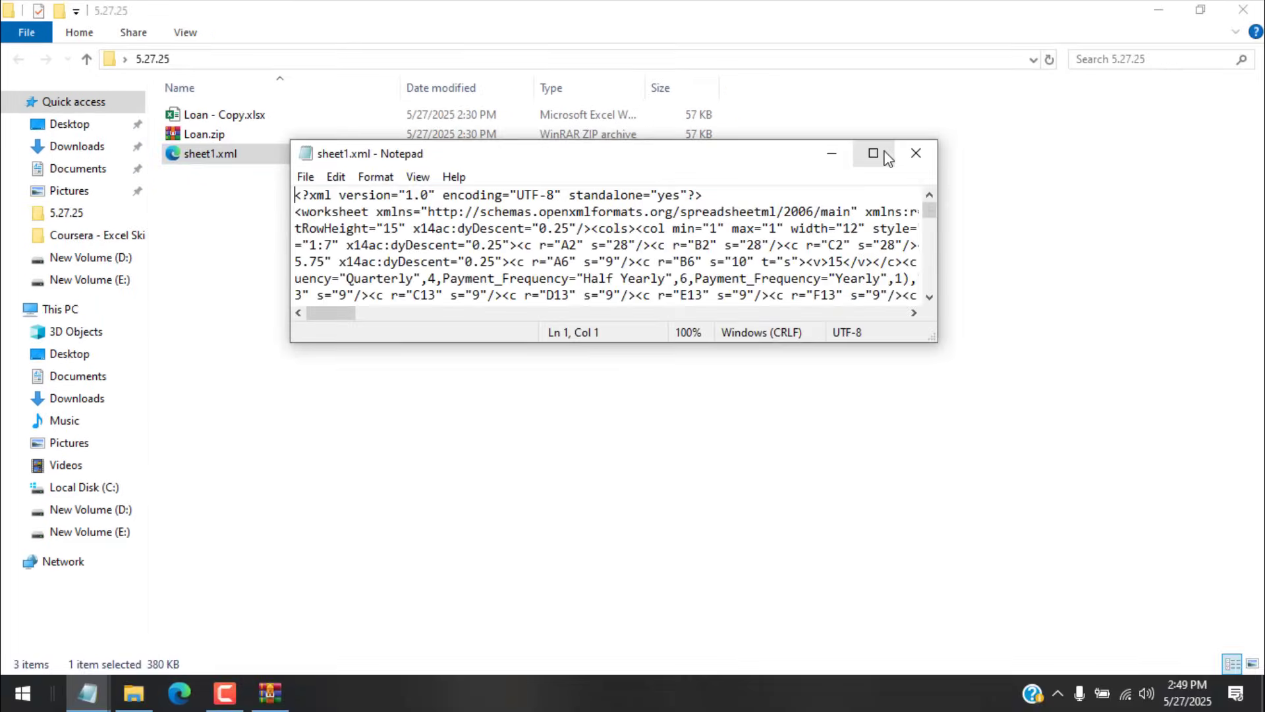
left_click(874, 153)
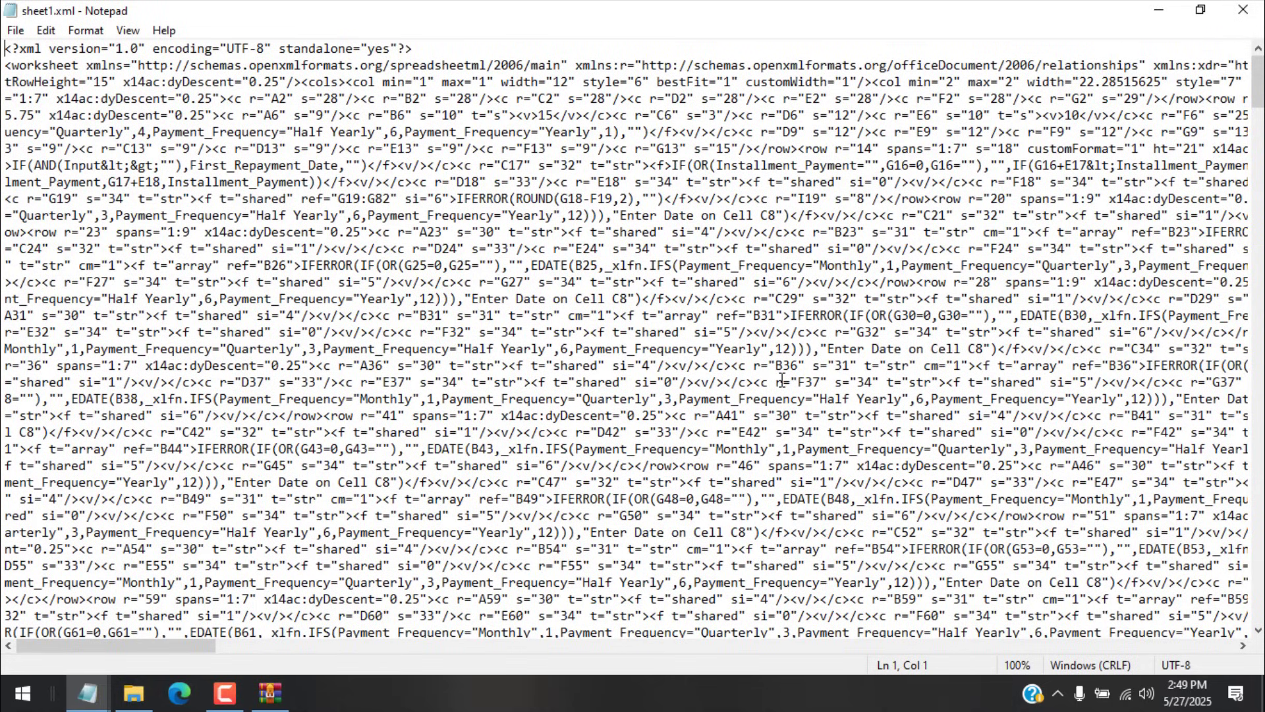
Step: Search the file for Protection to locate the sheetProtection tag
key("ctrl+f")
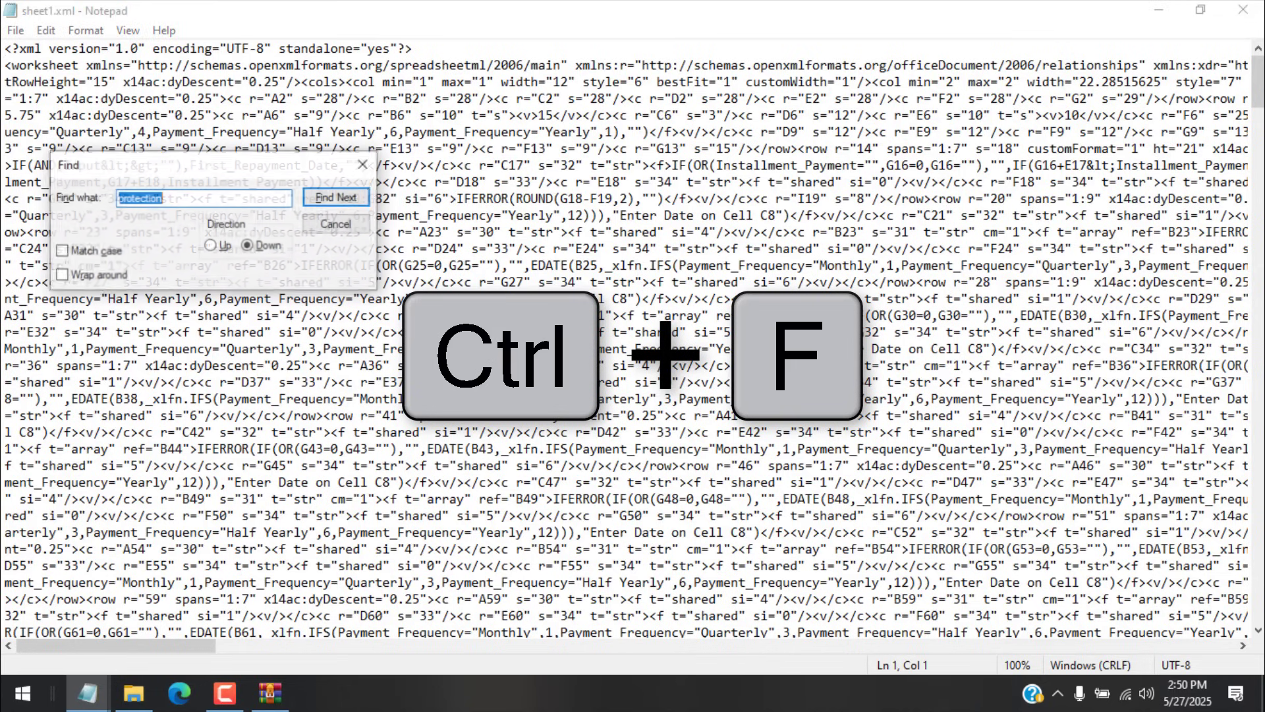
left_click(151, 205)
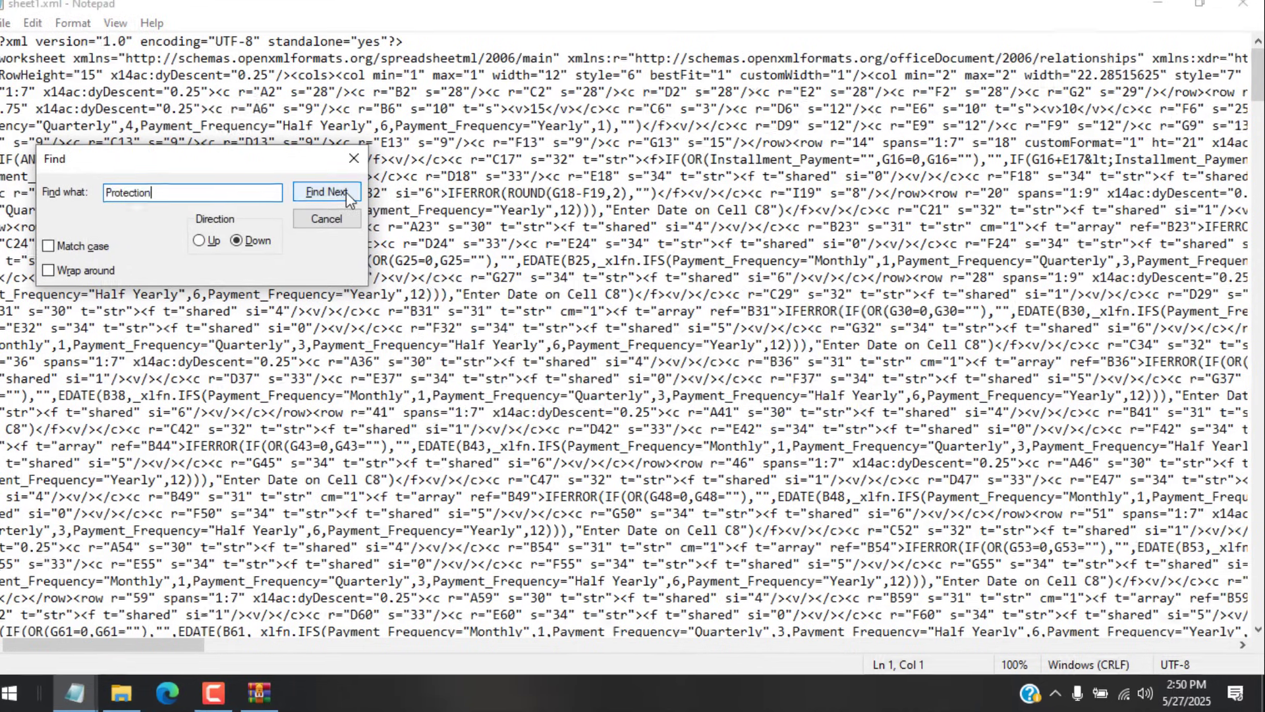
left_click(336, 197)
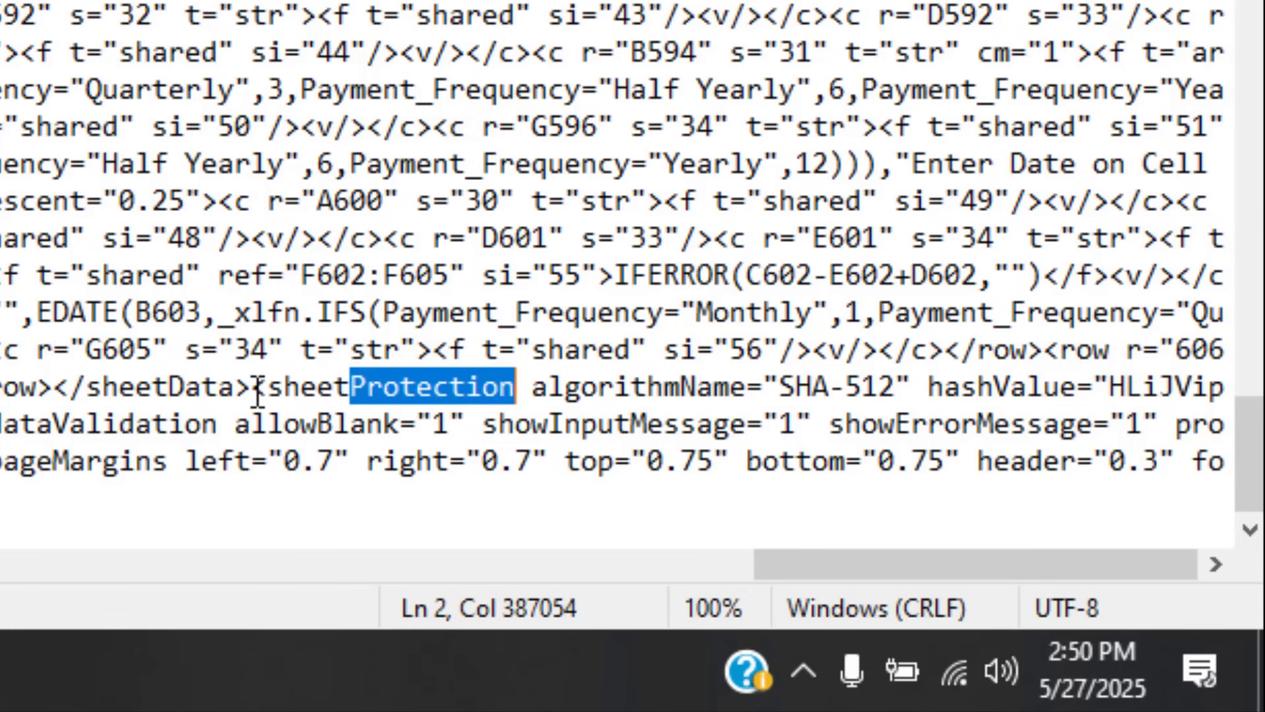
Step: Select the <sheetProtection> tag with its SHA-512 hash and spin-count attributes in sheet1.xml
left_click(258, 393)
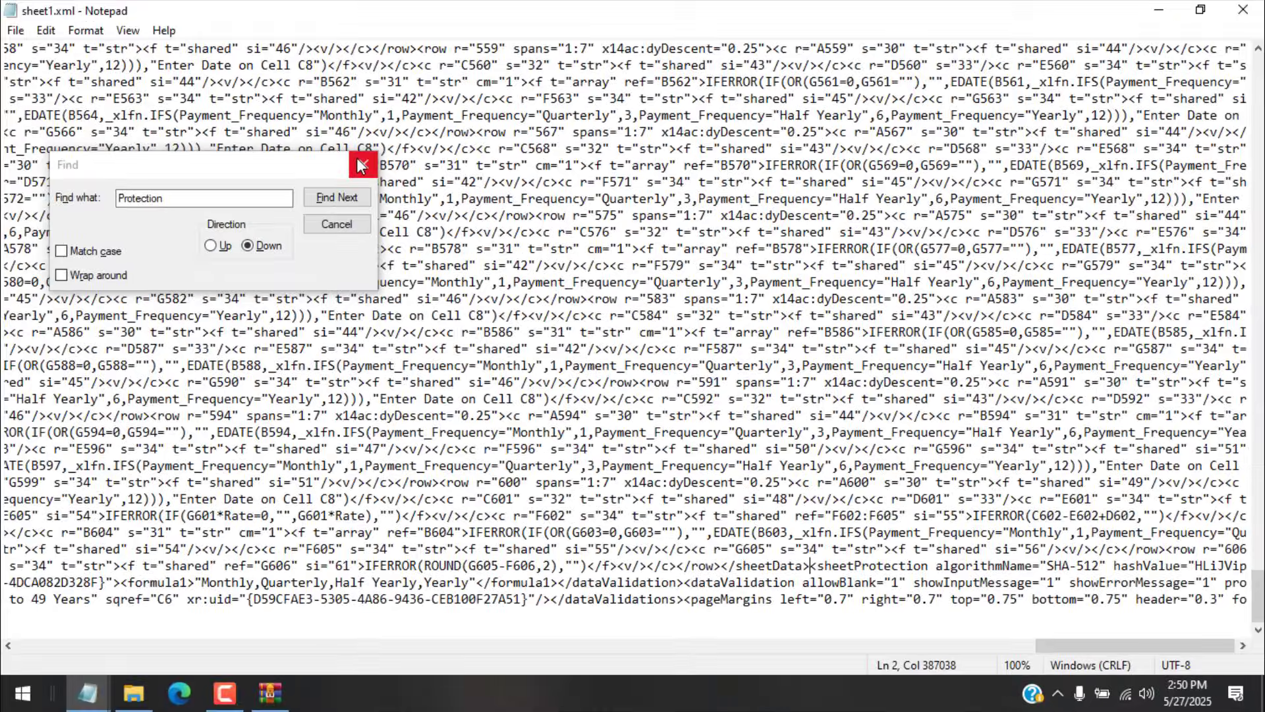
left_click(361, 165)
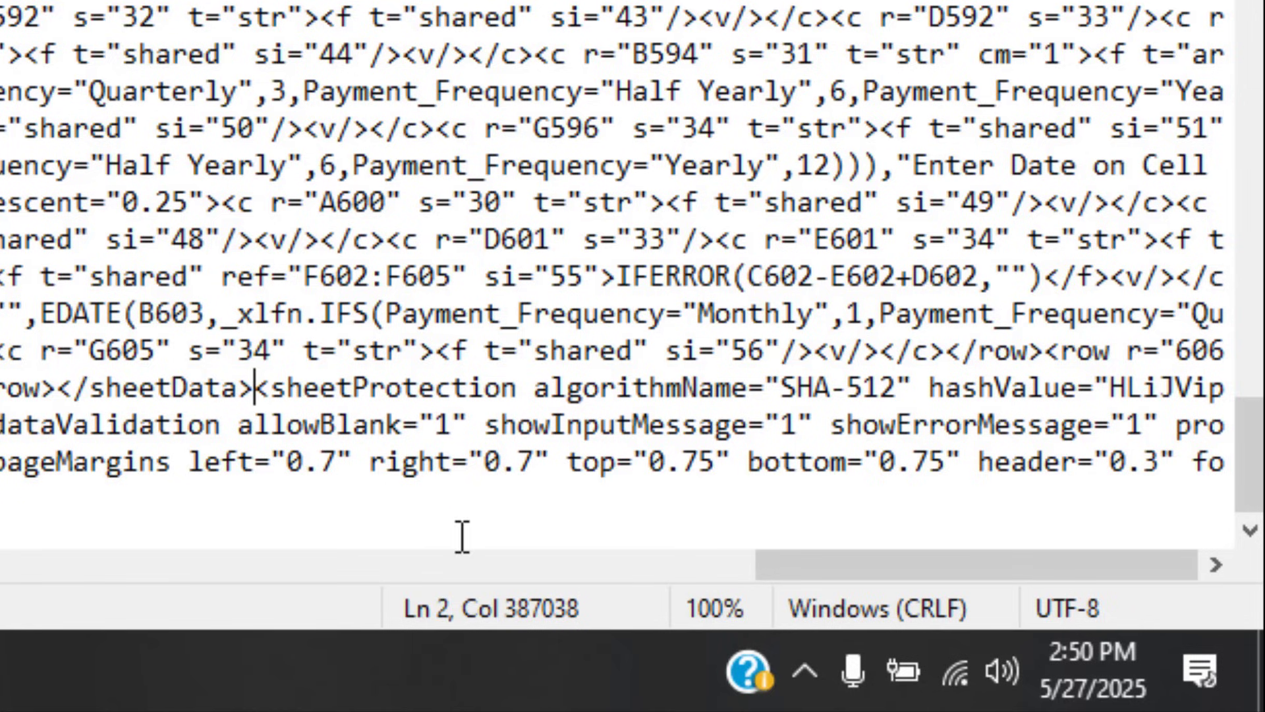
key("shift+Right")
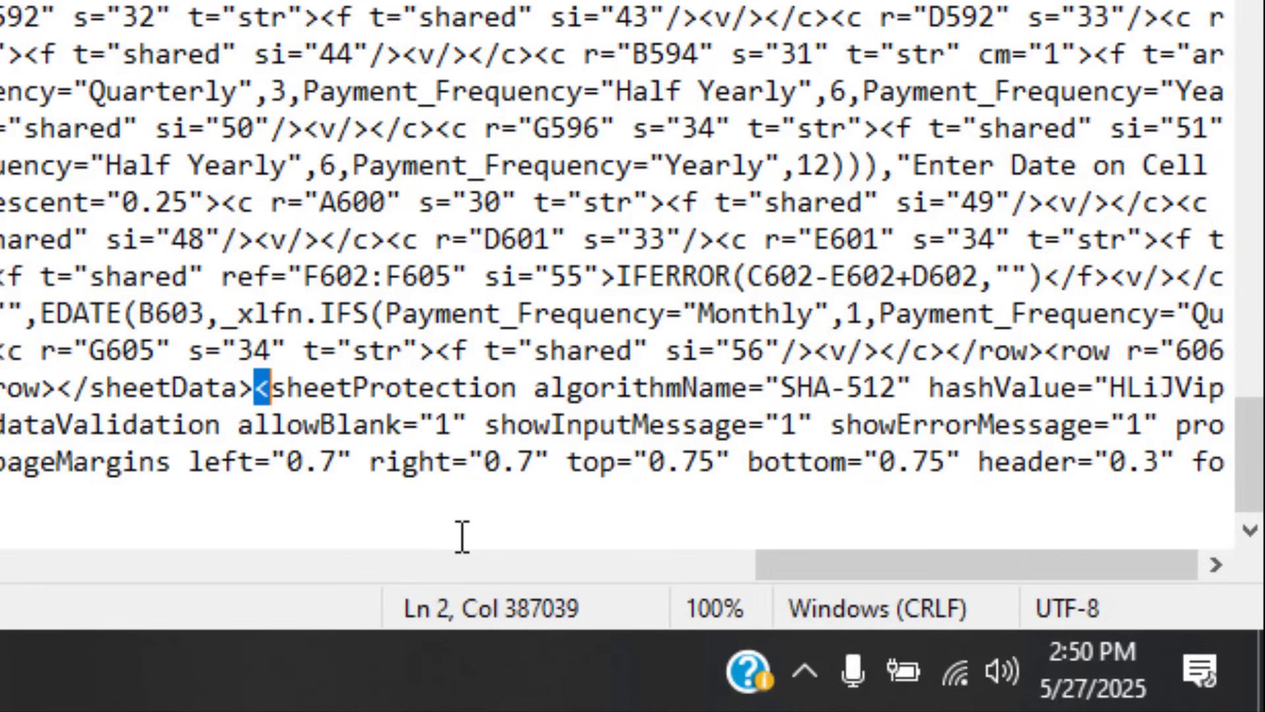
key("shift+Right")
key("shift+Right")
key("shift+Right")
key("shift+Right")
key("shift+Right")
key("shift+Right")
key("shift+Right")
key("shift+Right")
key("shift+Right")
key("shift+Right")
key("shift+Right")
key("shift+Right")
key("shift+Right")
key("shift+Right")
key("shift+Right")
key("shift+Right")
key("shift+Right")
key("shift+Right")
key("shift+Right")
key("shift+Right")
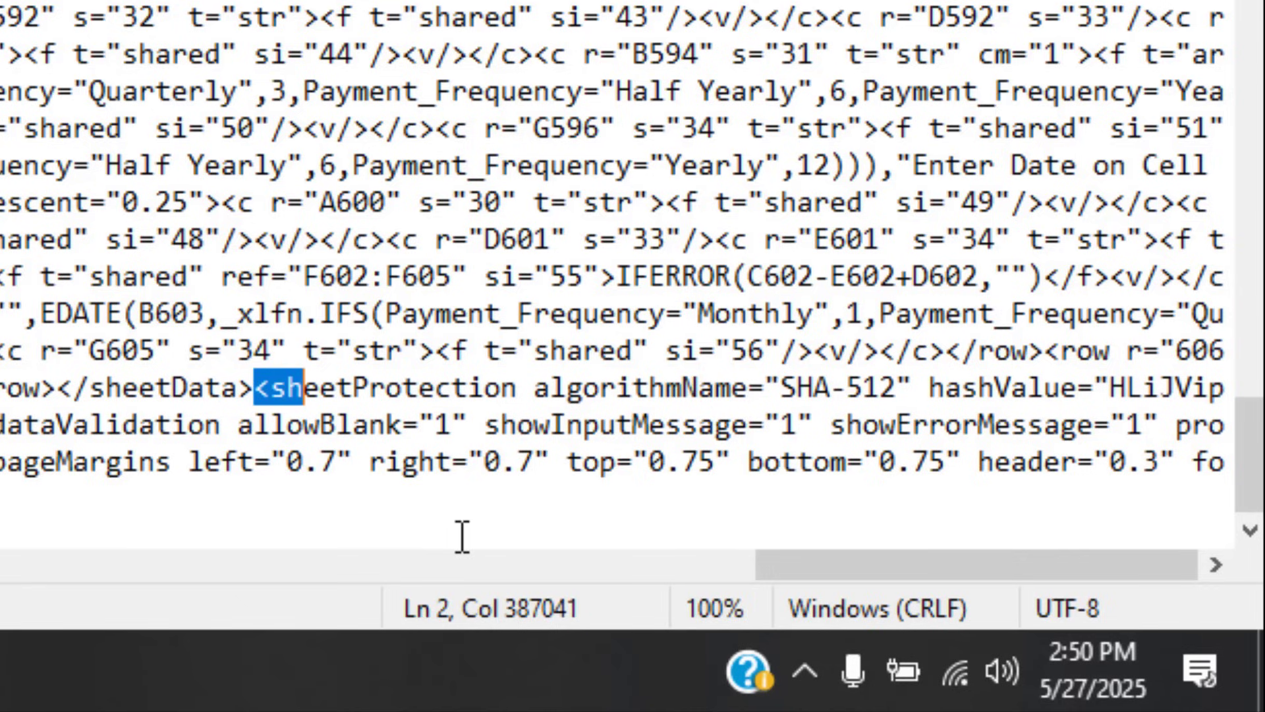
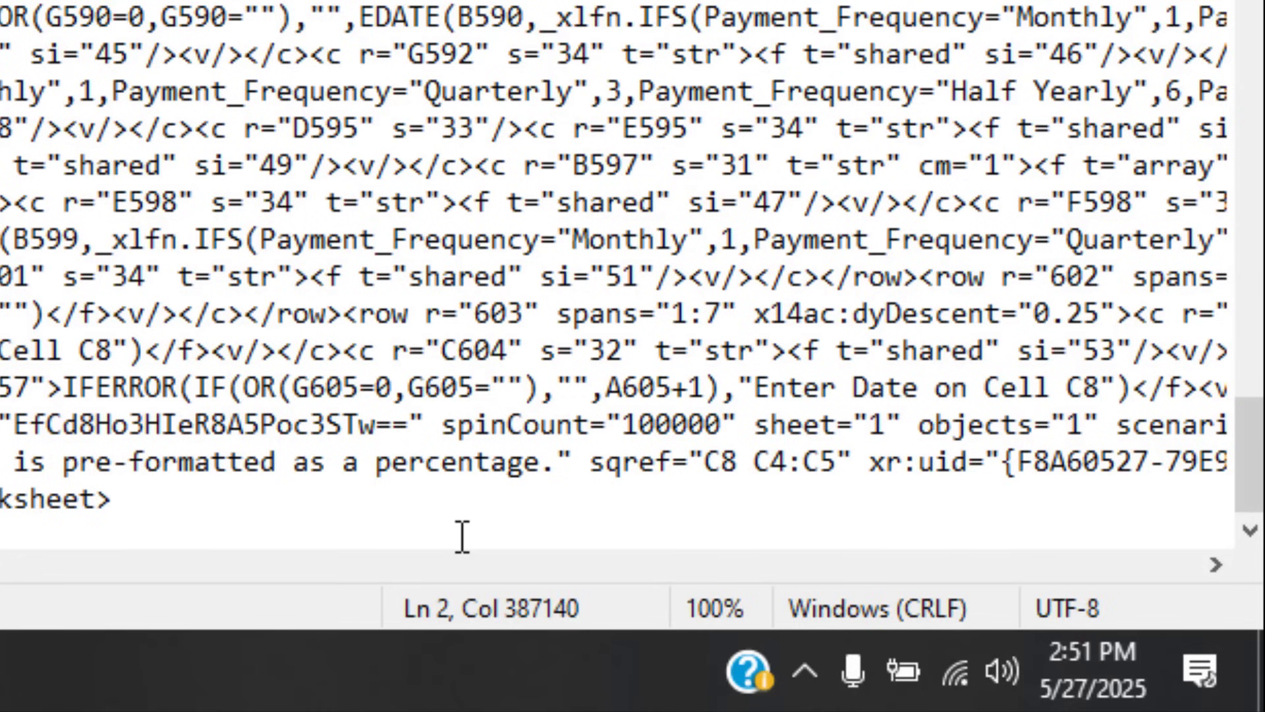
key("shift+Right")
key("shift+Right")
key("shift+Right")
key("shift+Right")
key("shift+Right")
key("shift+Right")
key("shift+Right")
key("shift+Right")
key("shift+Right")
key("shift+Right")
key("shift+Right")
key("shift+Right")
key("shift+Right")
key("shift+Right")
key("shift+Right")
key("shift+Right")
key("shift+Right")
key("shift+Right")
key("shift+Right")
key("shift+Right")
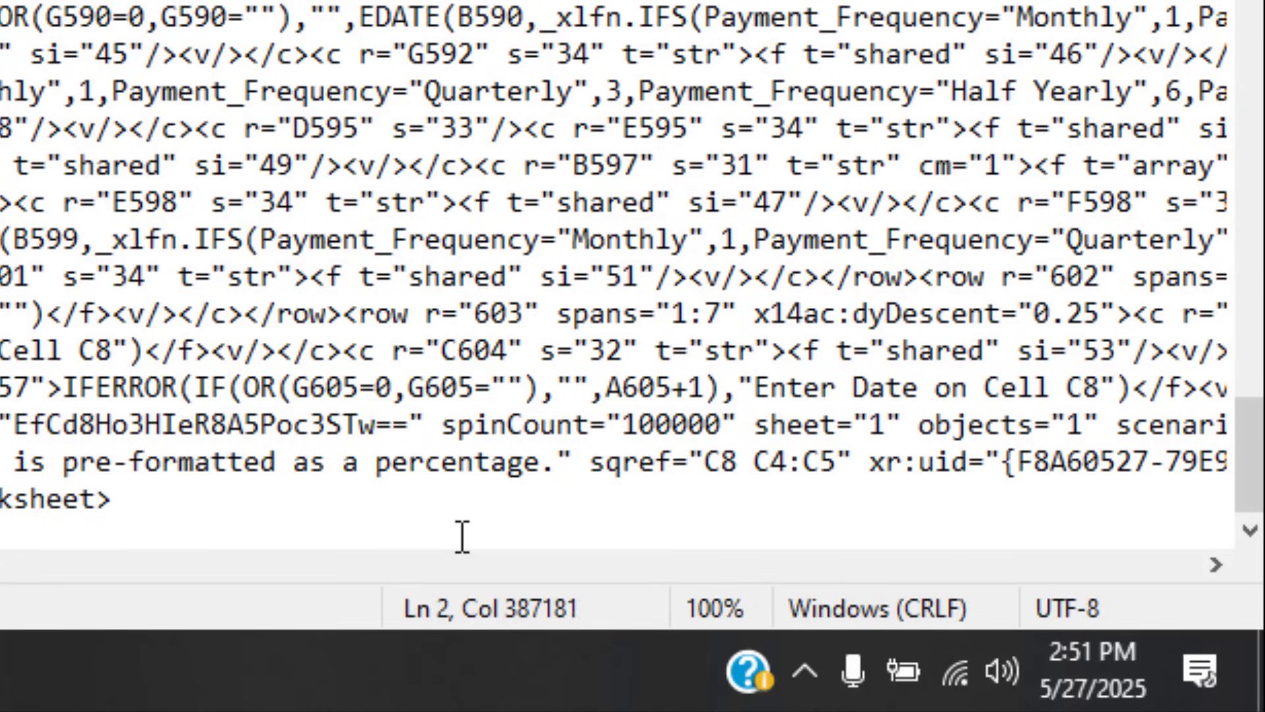
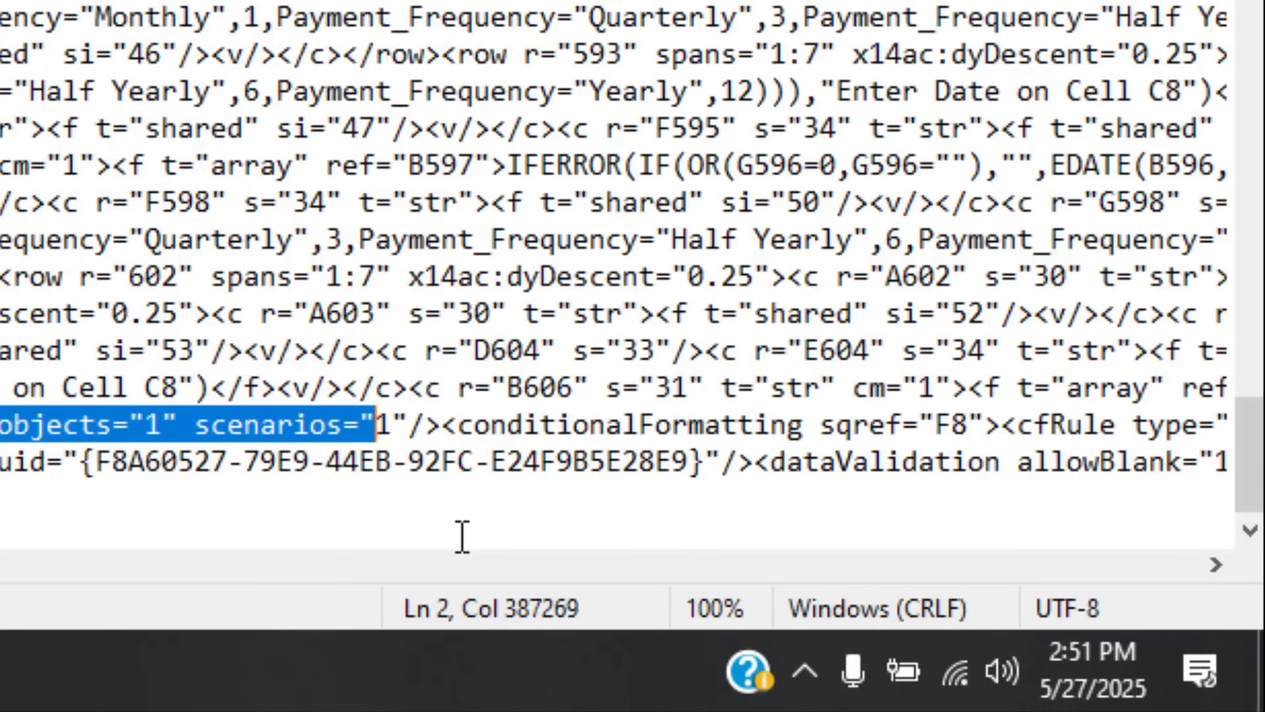
Step: Delete the <sheetProtection …/> tag from sheet1.xml and save the file
key("shift+Left")
key("shift+Left")
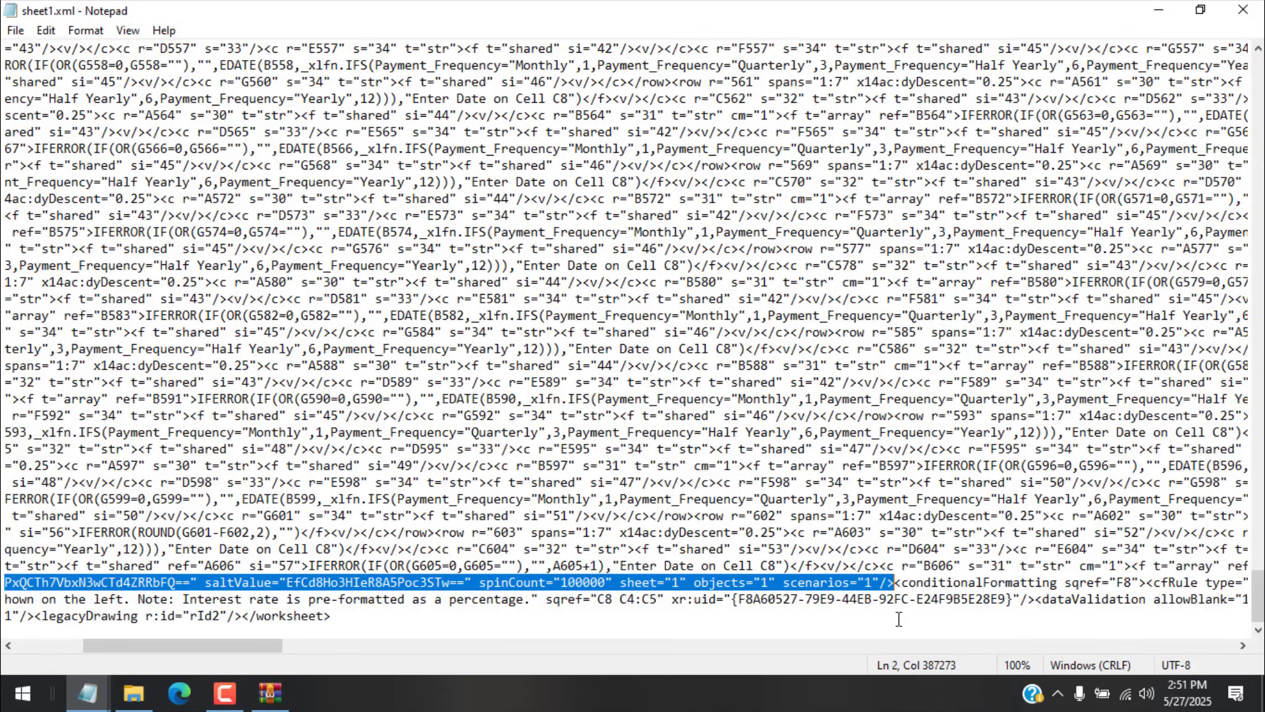
key("Delete")
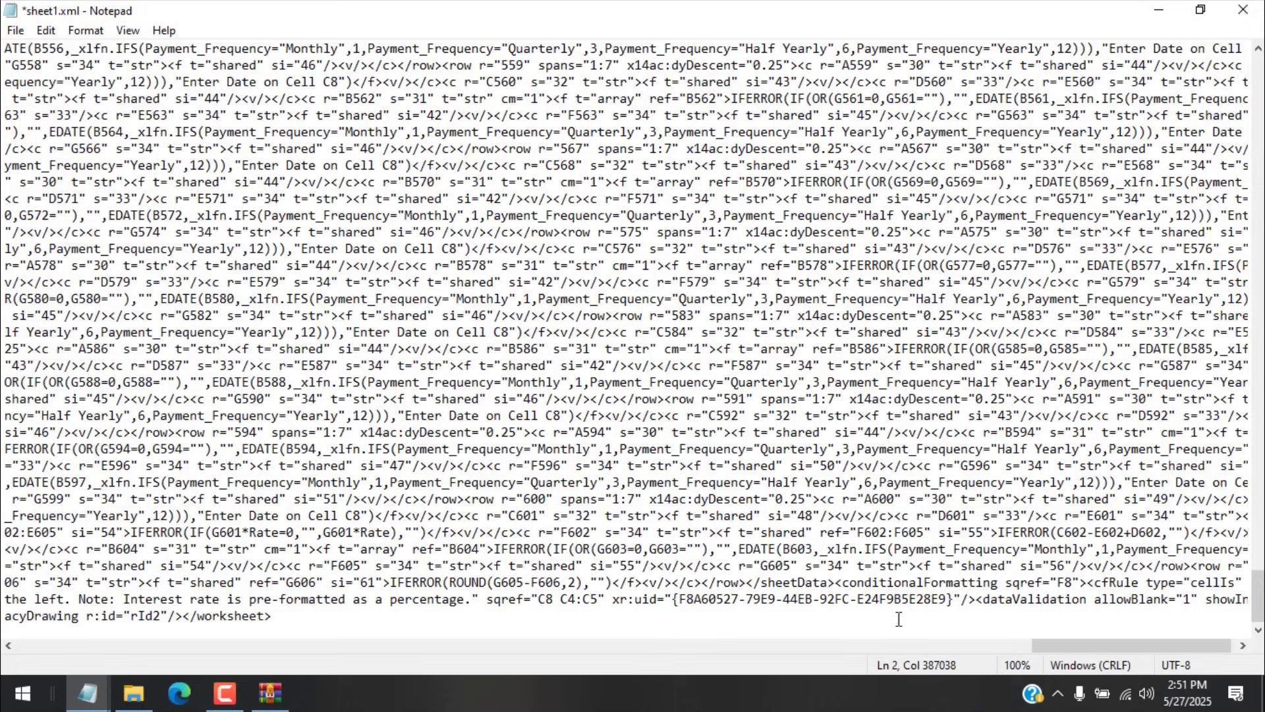
key("ctrl+s")
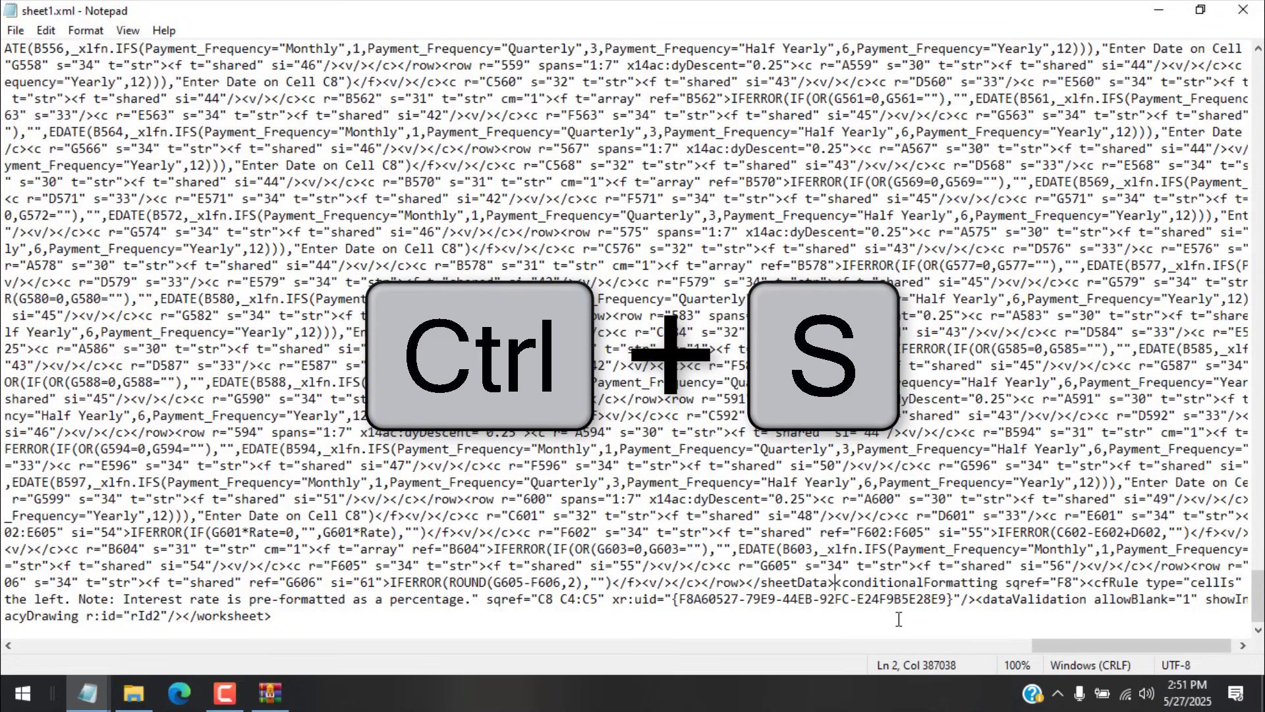
Step: Close Notepad, drop the edited sheet1.xml into Loan.zip's xl\worksheets folder, confirm, and close WinRAR
left_click(1244, 14)
left_click(271, 692)
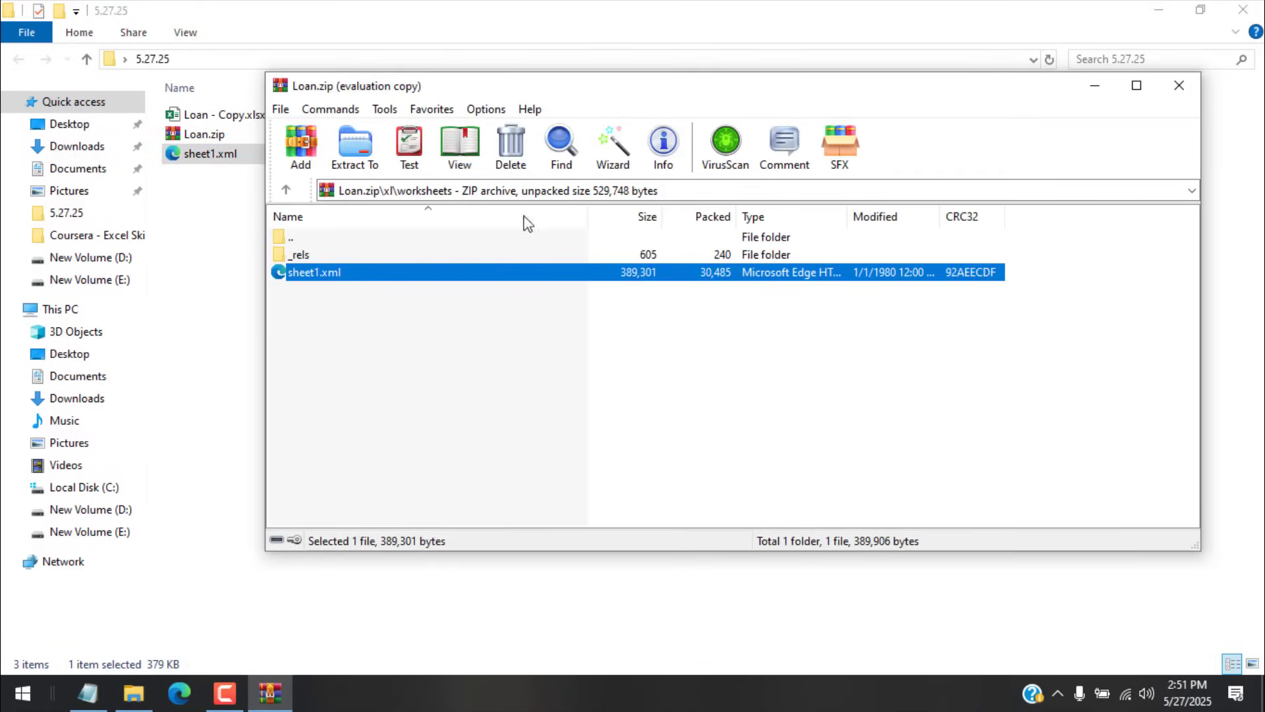
left_click(208, 159)
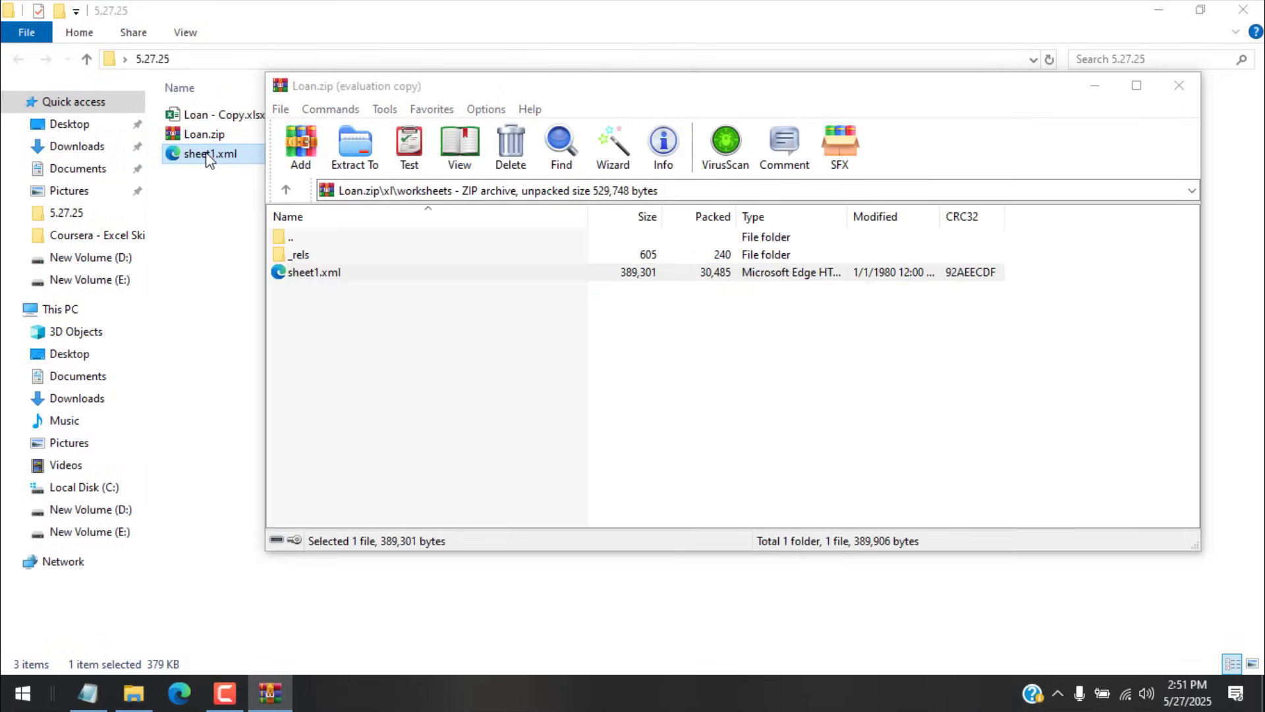
left_click_drag(208, 158, 505, 358)
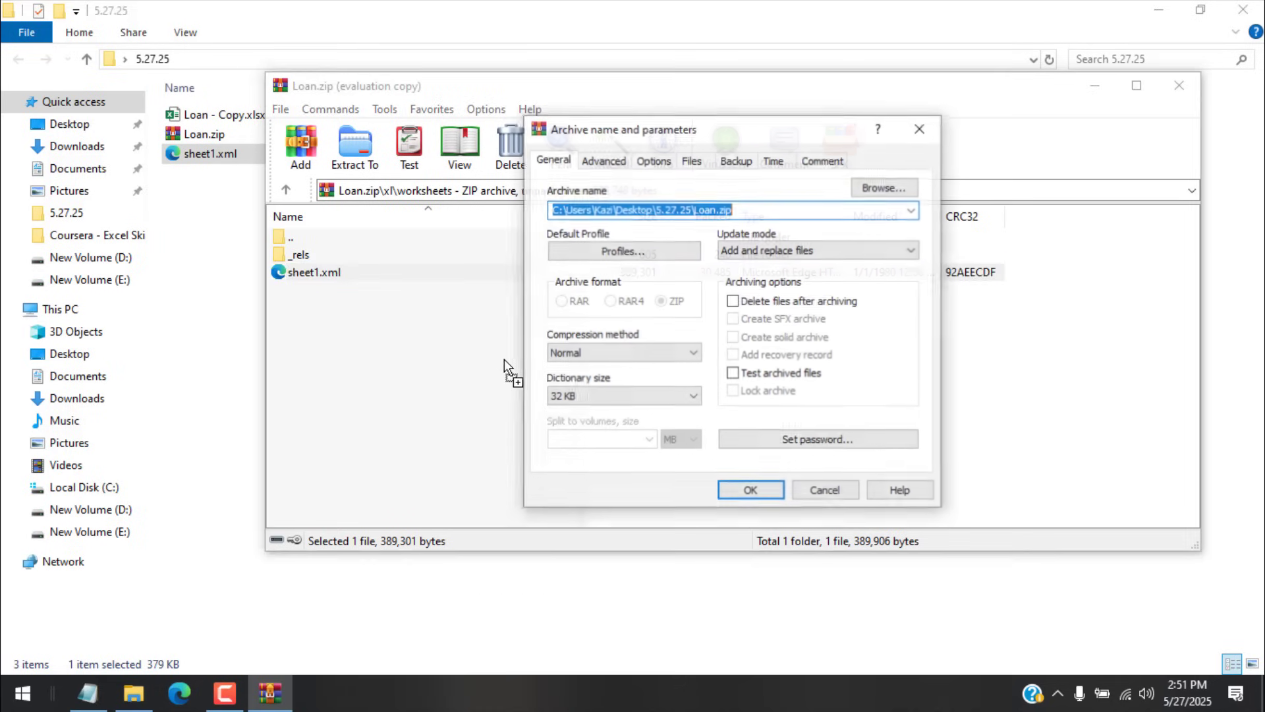
left_click(752, 493)
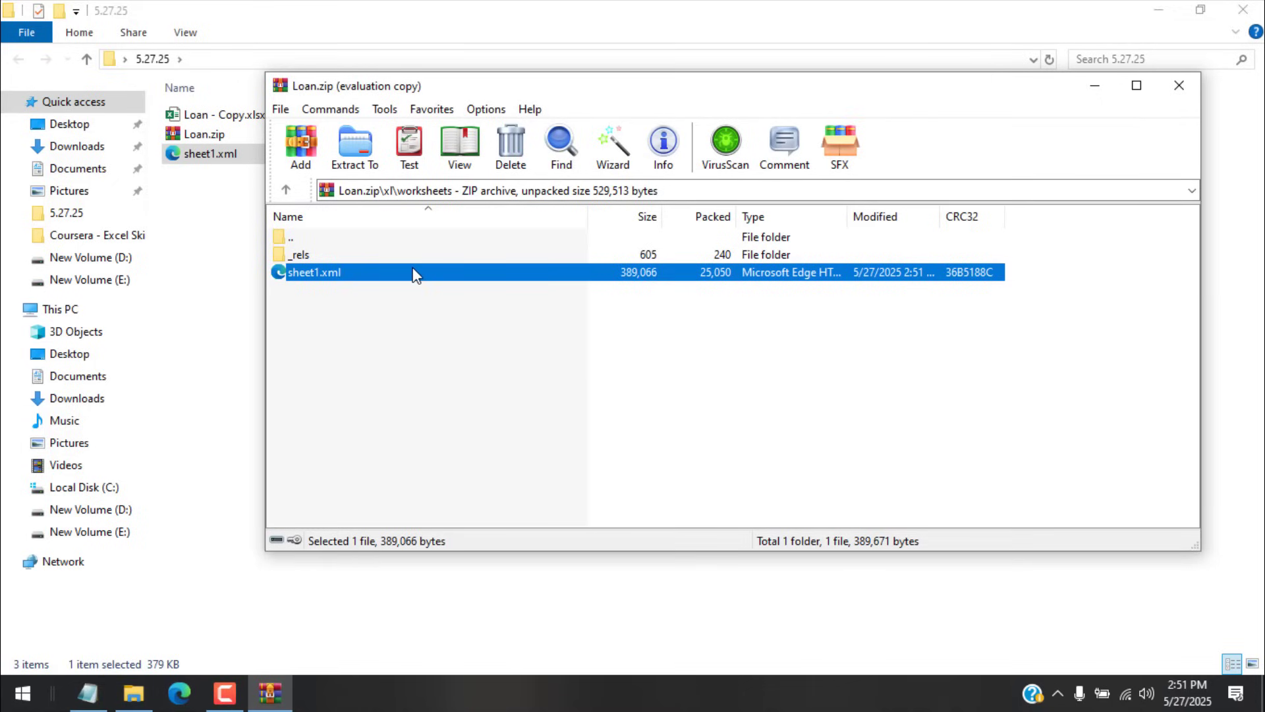
left_click(1181, 89)
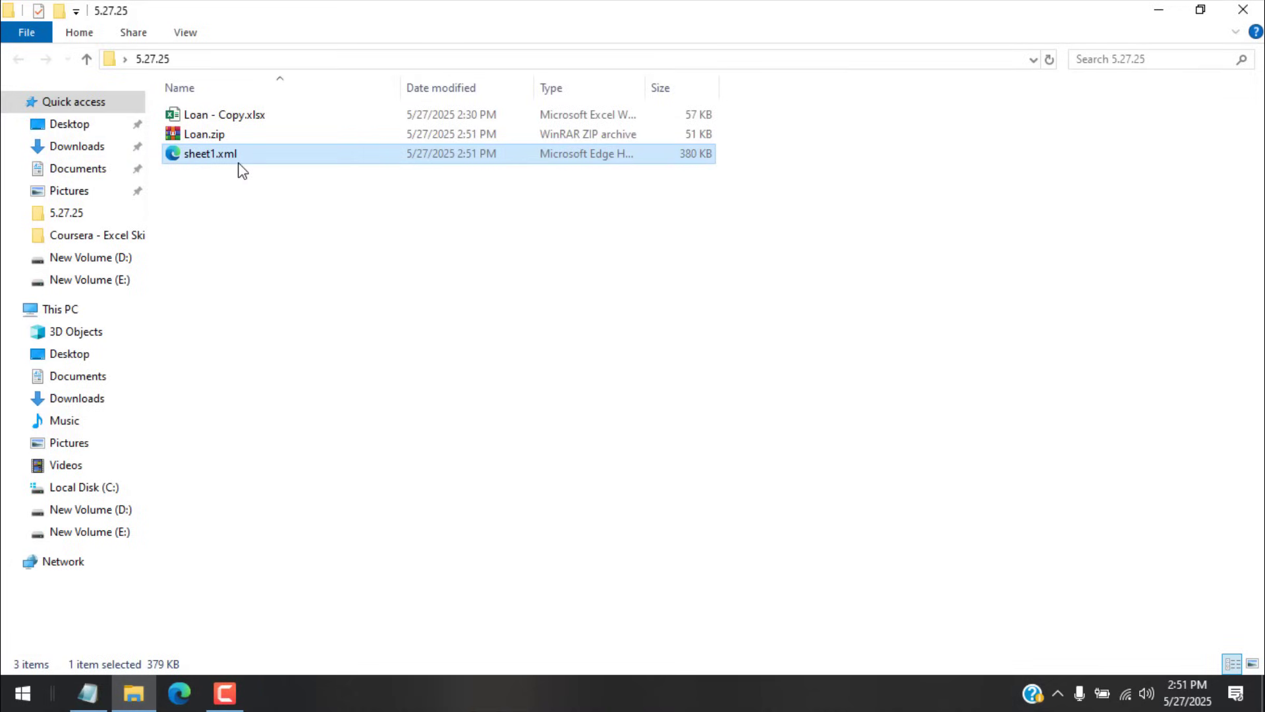
Step: Delete the loose sheet1.xml and rename Loan.zip to Loan.xlsx, accepting the extension change
key("Delete")
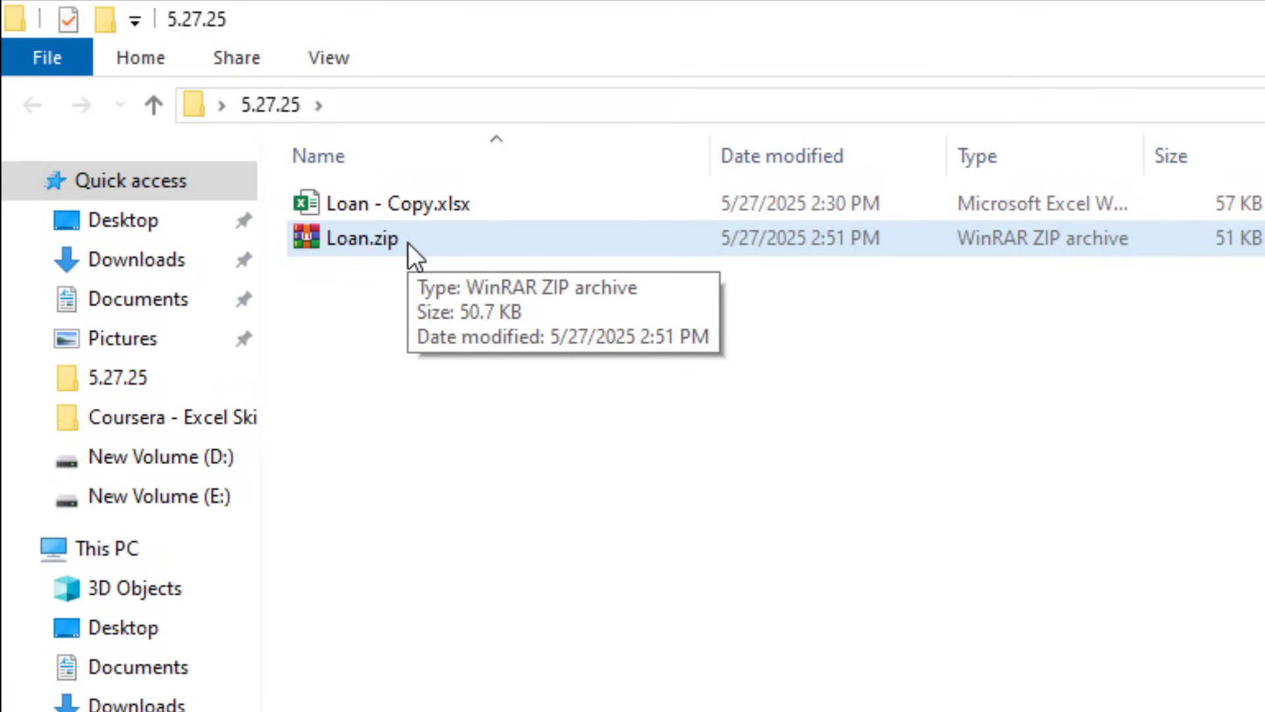
right_click(373, 240)
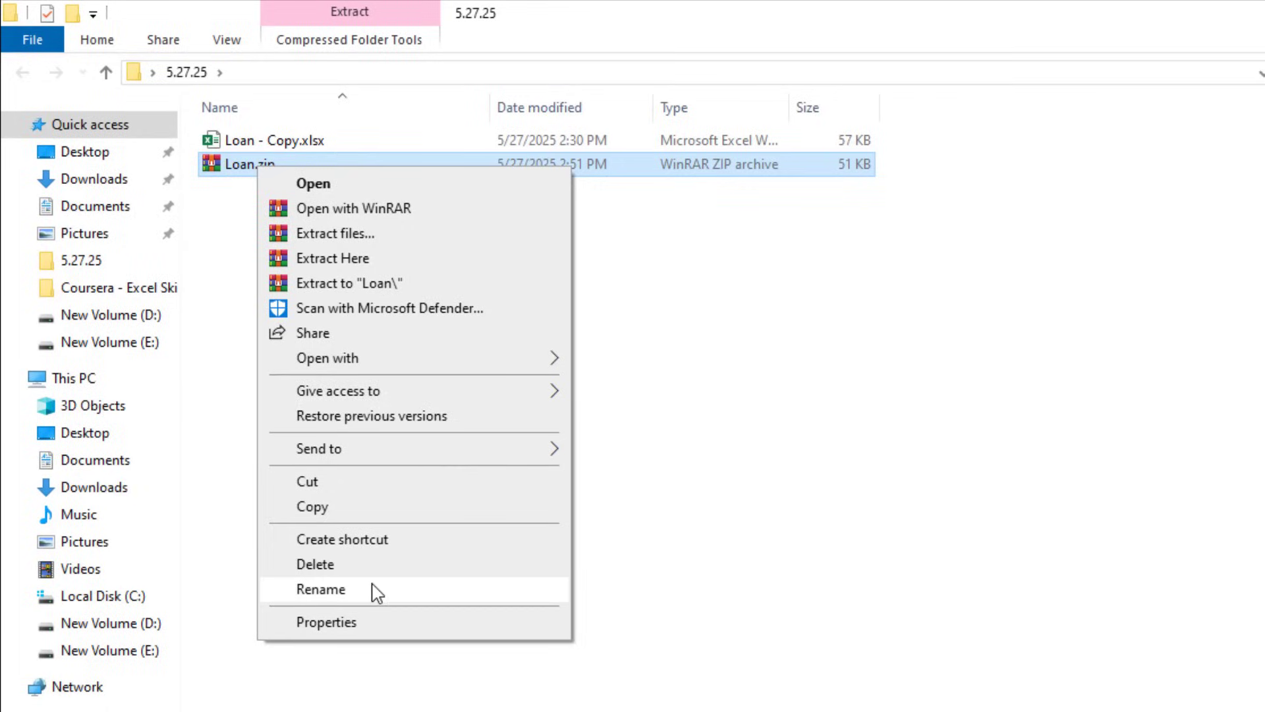
left_click(377, 589)
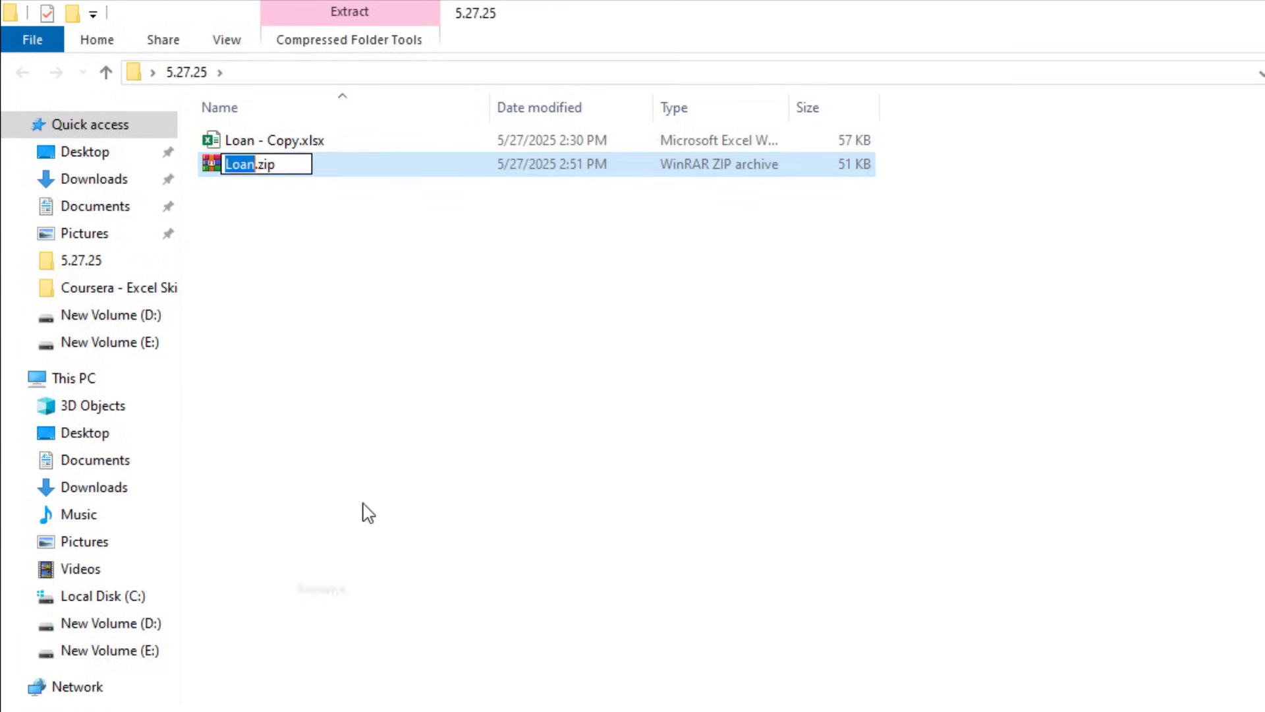
left_click(280, 164)
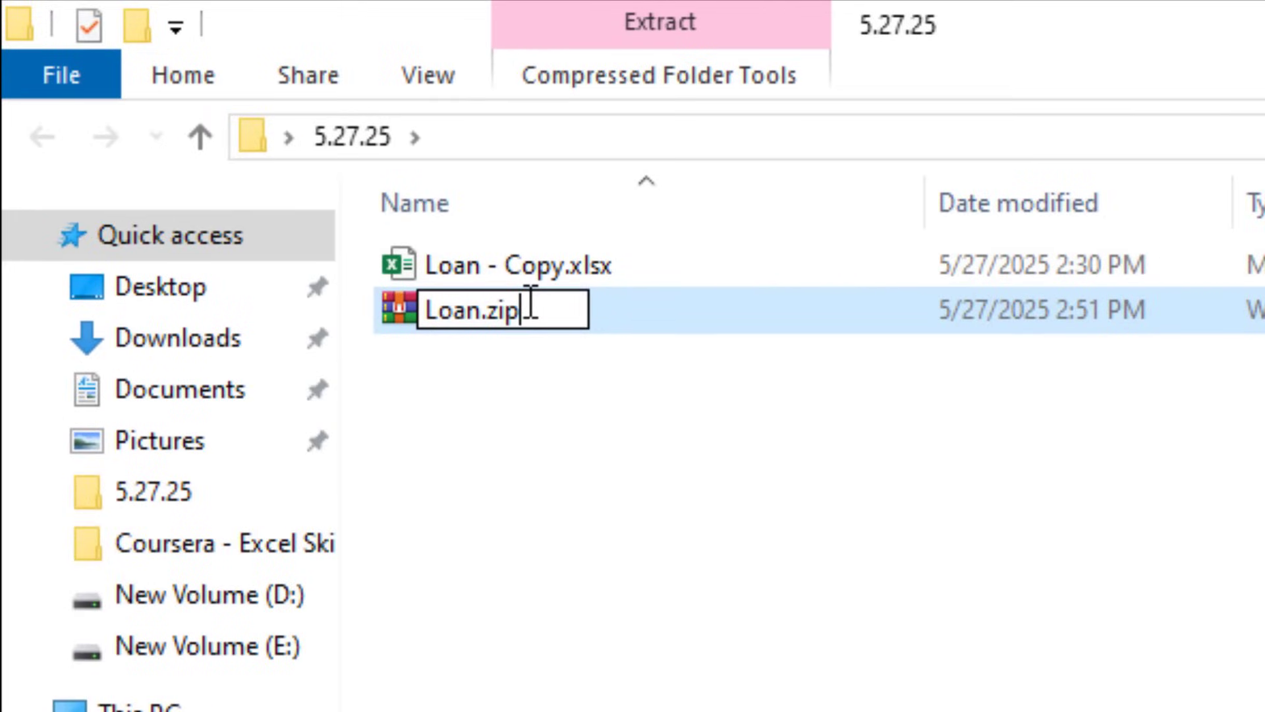
key("BackSpace")
key("BackSpace")
key("BackSpace")
type("xlsx")
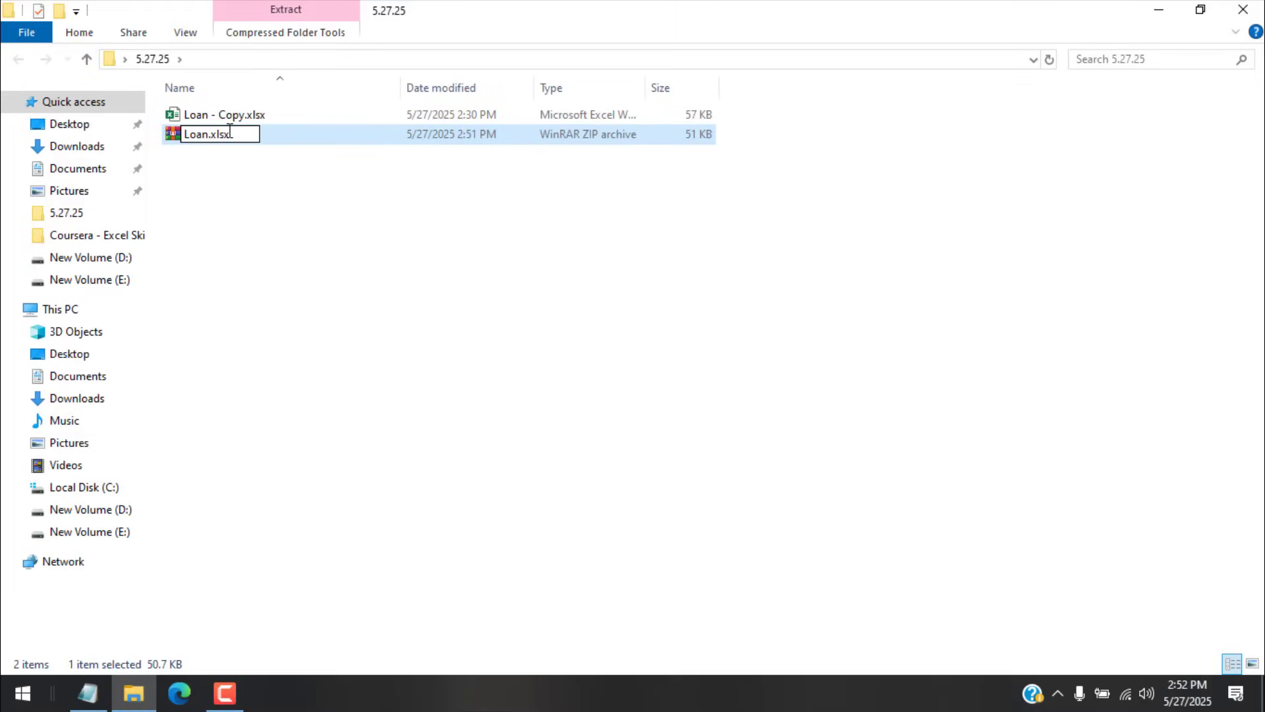
key("Return")
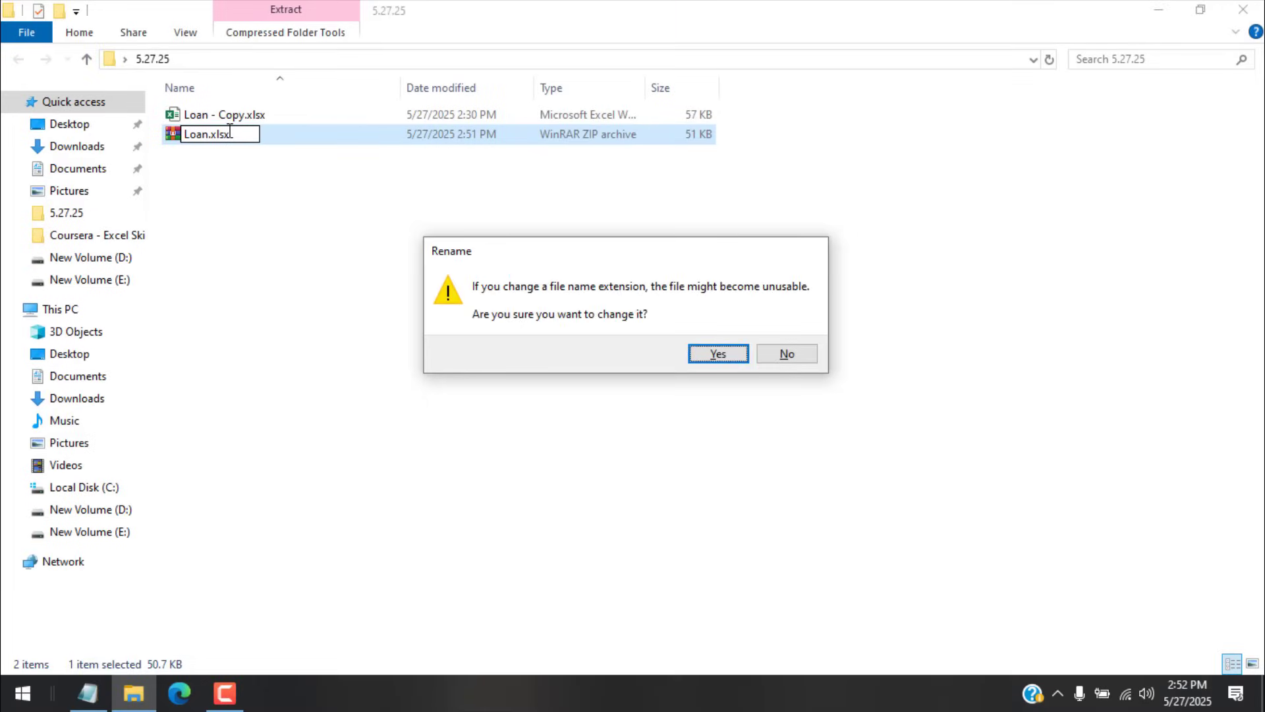
key("Return")
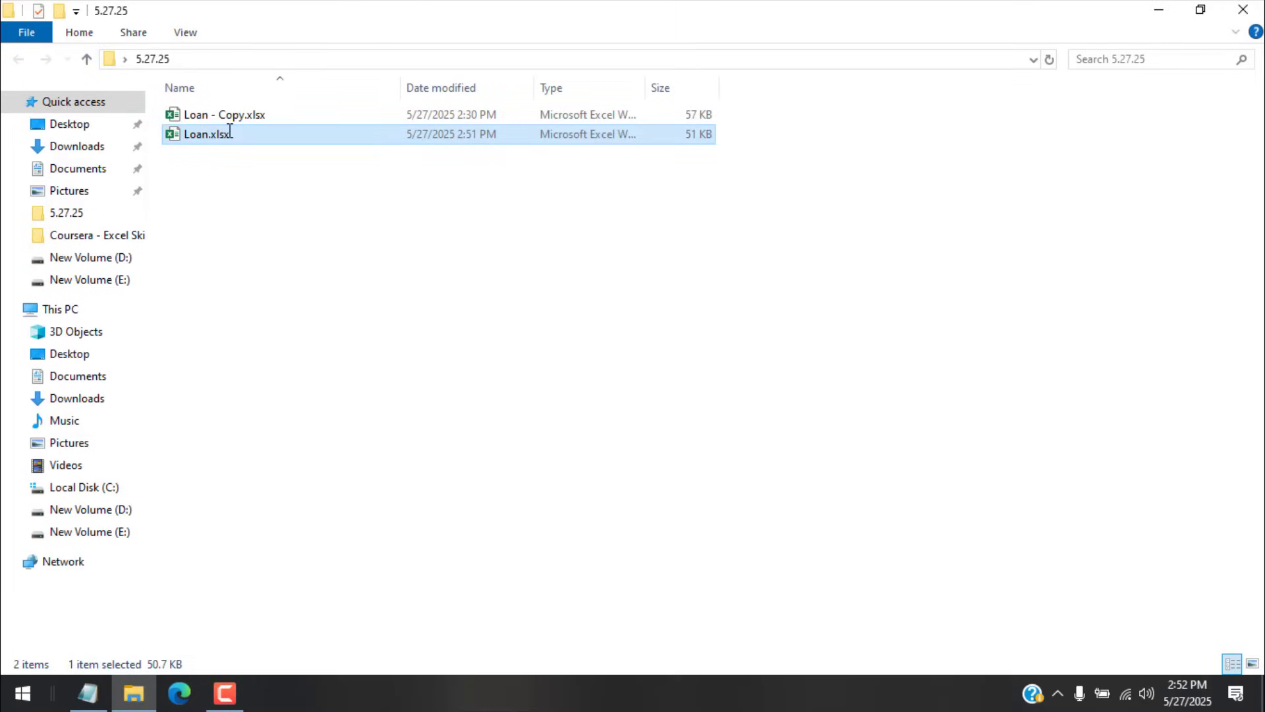
Step: Open Loan.xlsx in Excel and check the Review tab shows the sheet is unprotected
double_click(356, 136)
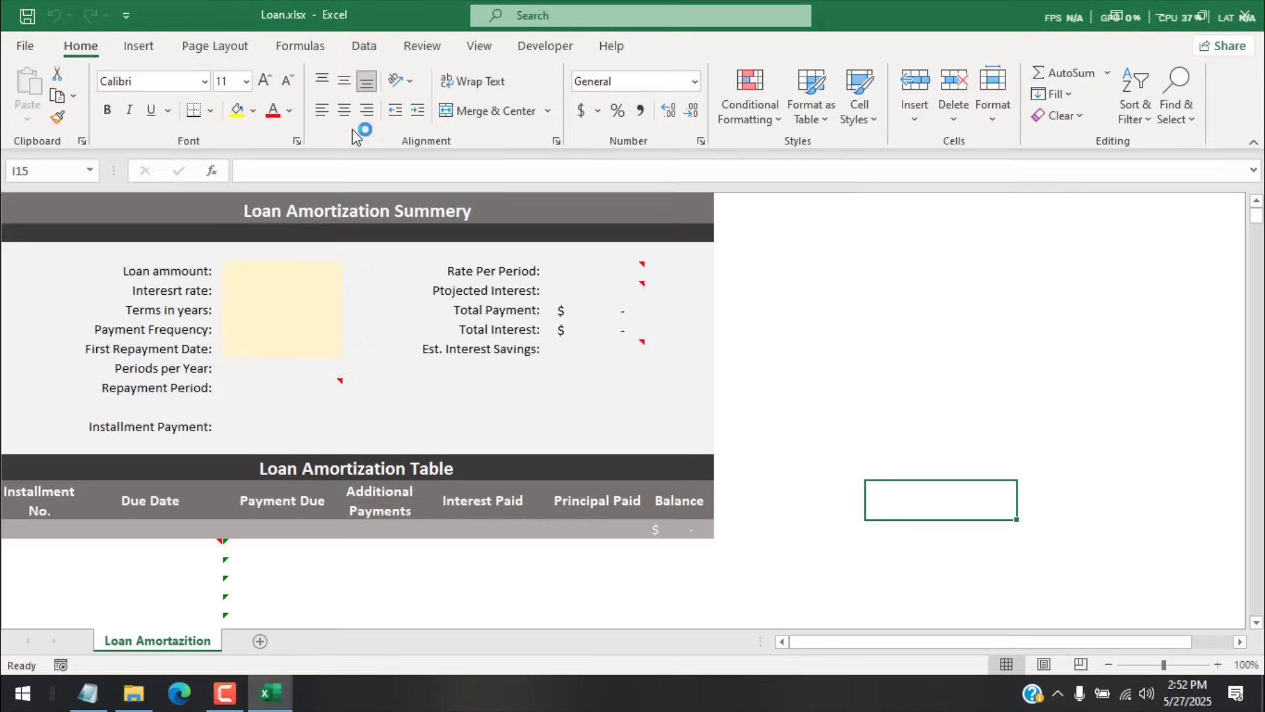
left_click(428, 45)
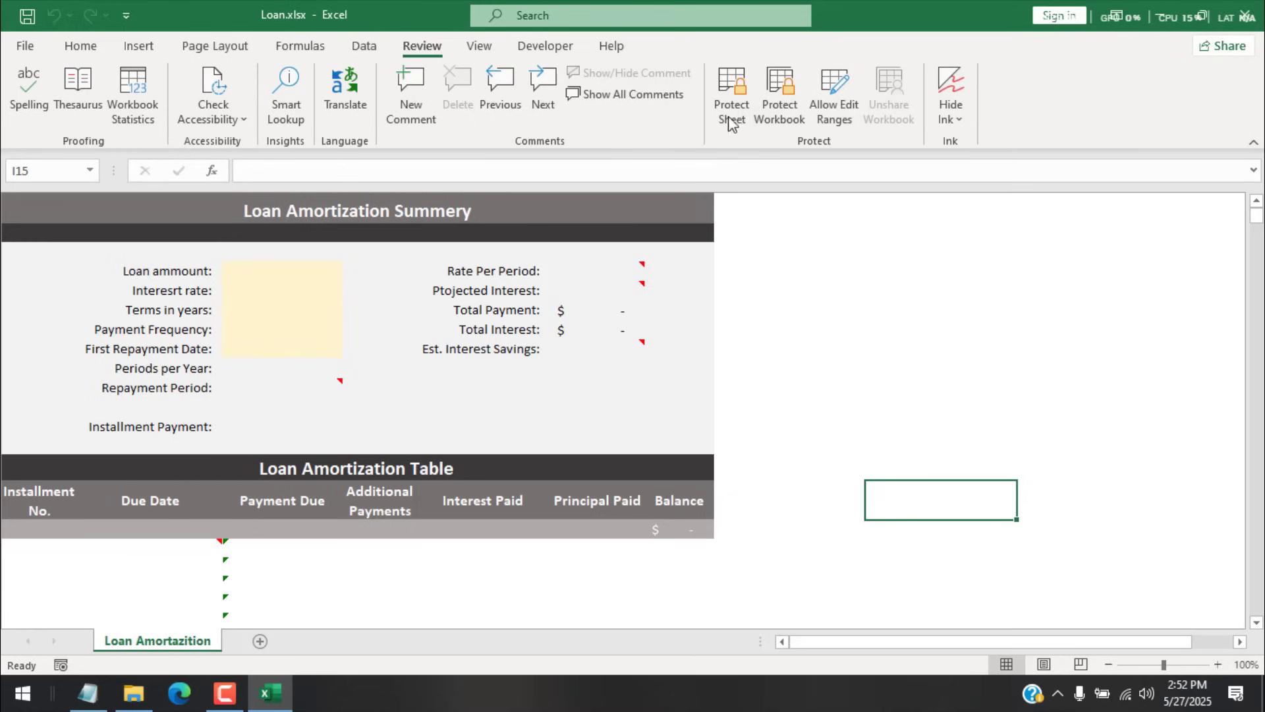
left_click(78, 53)
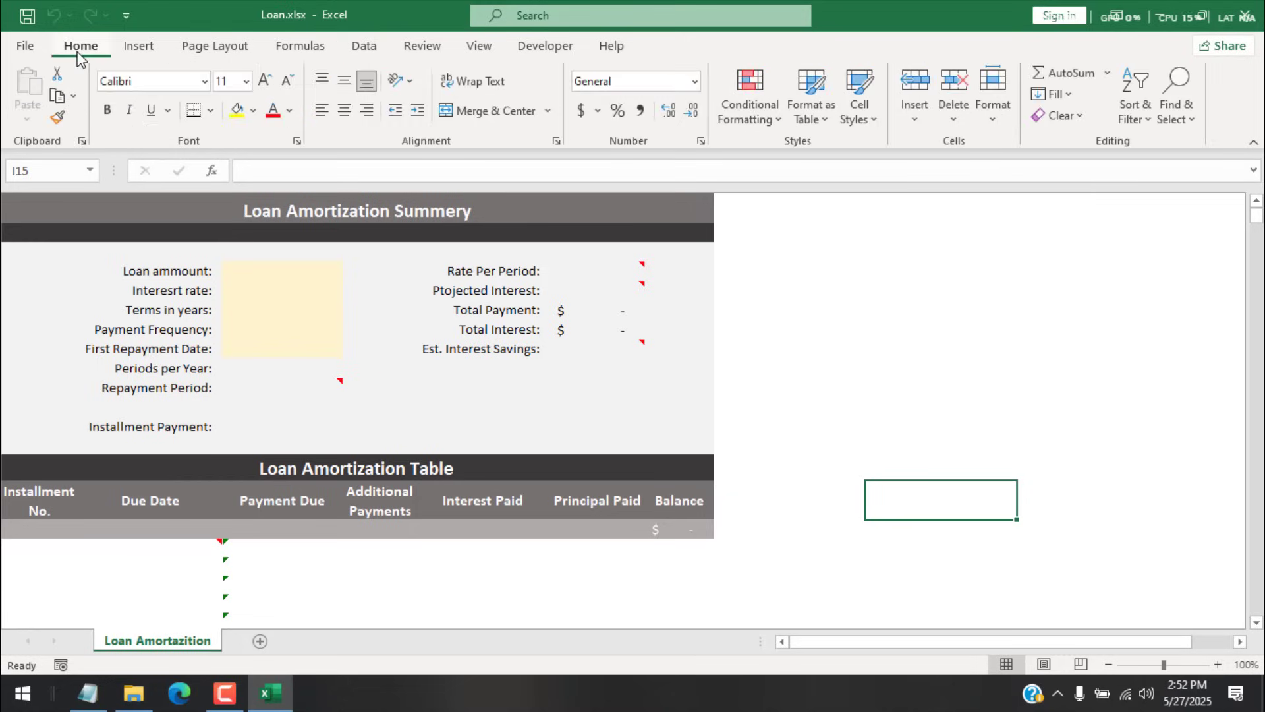
Step: Type test text 'jjk' in cell H3, then delete it to confirm edits work
left_click(833, 249)
type("jjk")
left_click(907, 342)
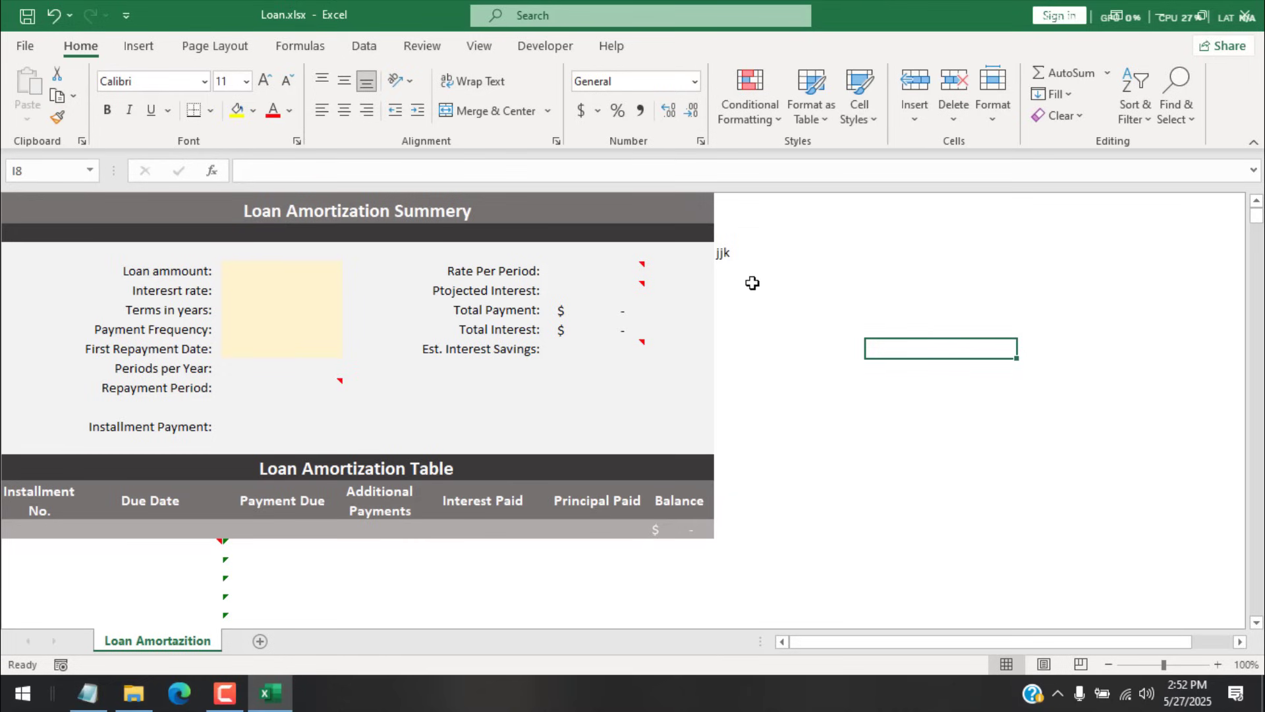
left_click(742, 263)
left_click(742, 254)
key("Delete")
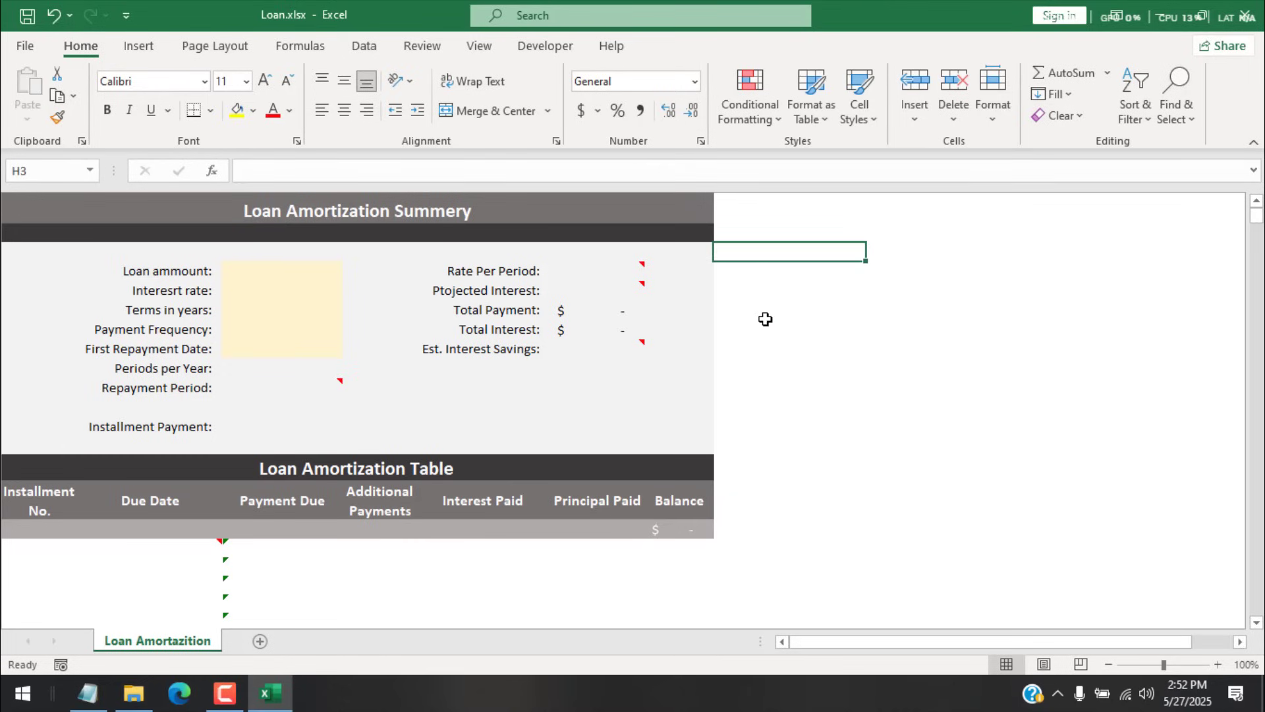
left_click(764, 317)
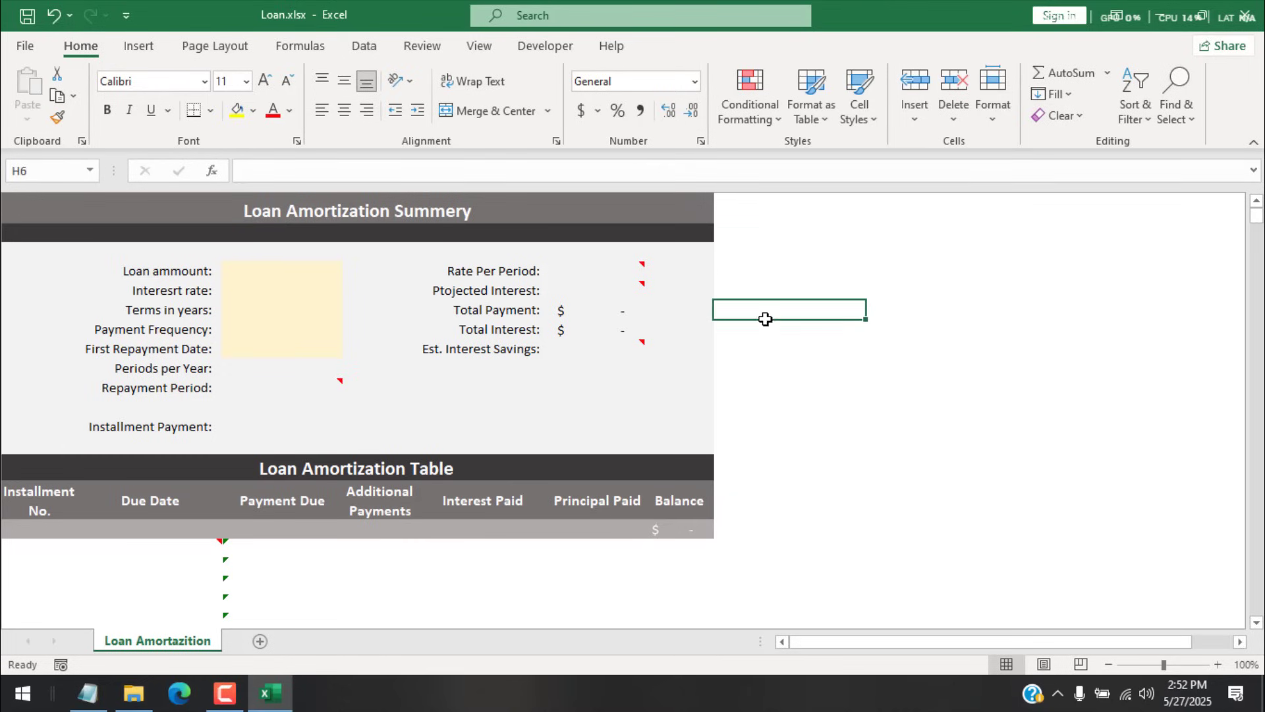
Step: Turn on row and column headings from the View tab
left_click(479, 50)
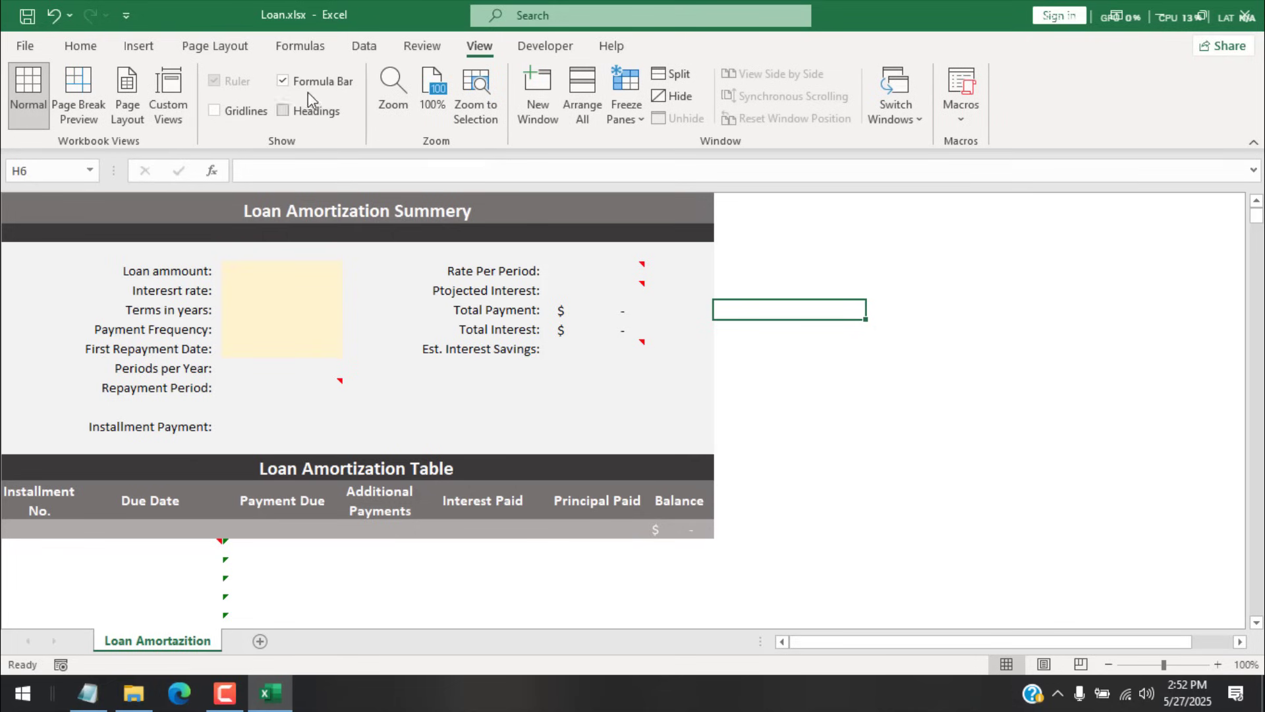
left_click(292, 116)
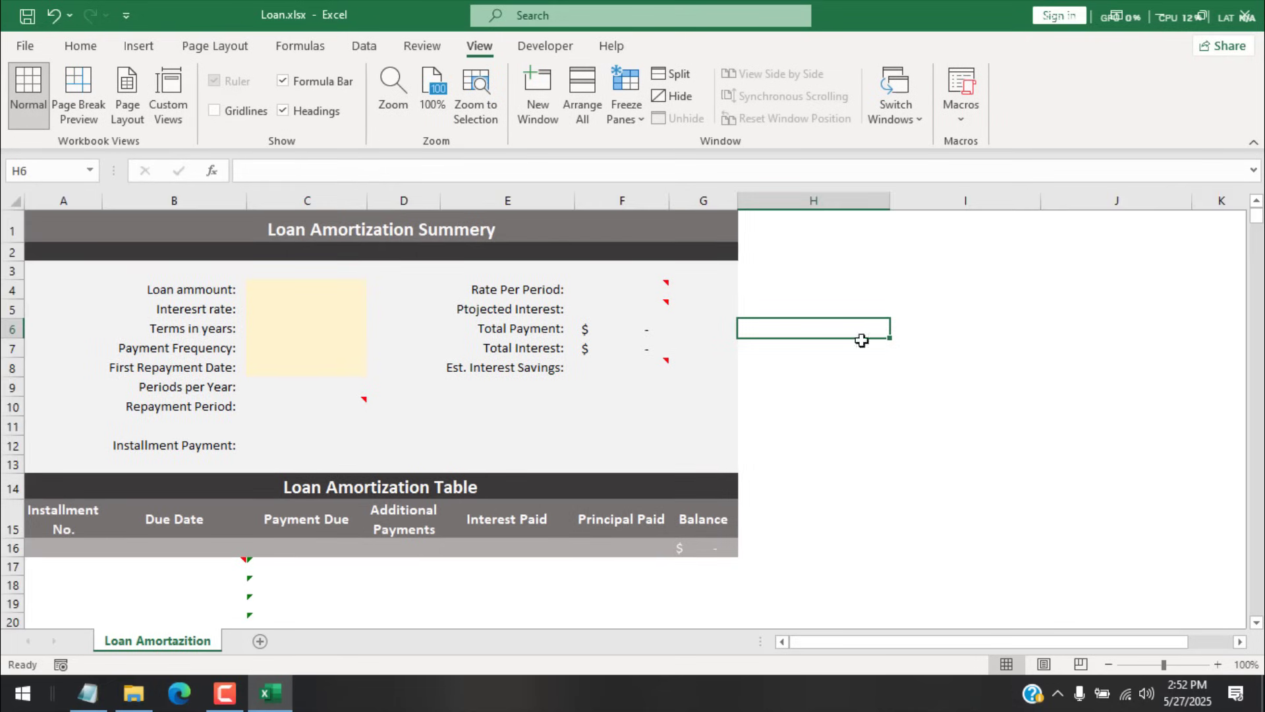
left_click(979, 411)
Step: Widen column G in Page Layout view, then return to Normal view
left_click(1044, 663)
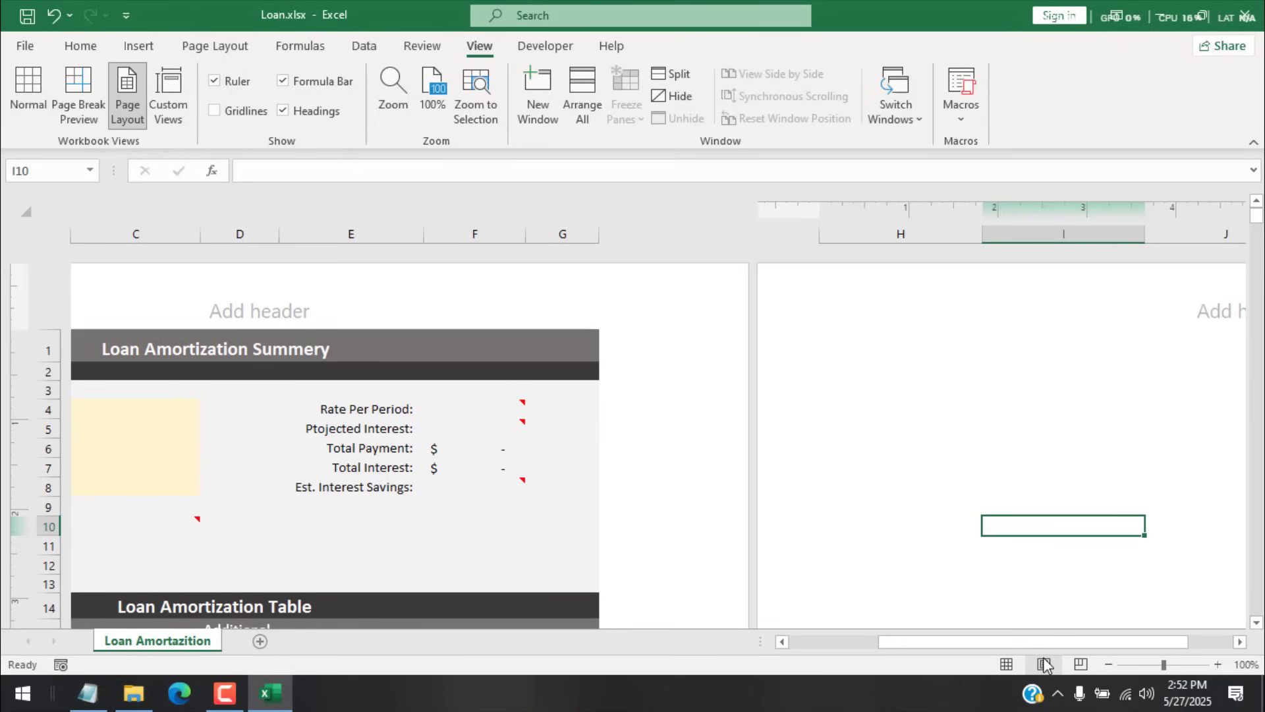
left_click_drag(596, 232, 658, 232)
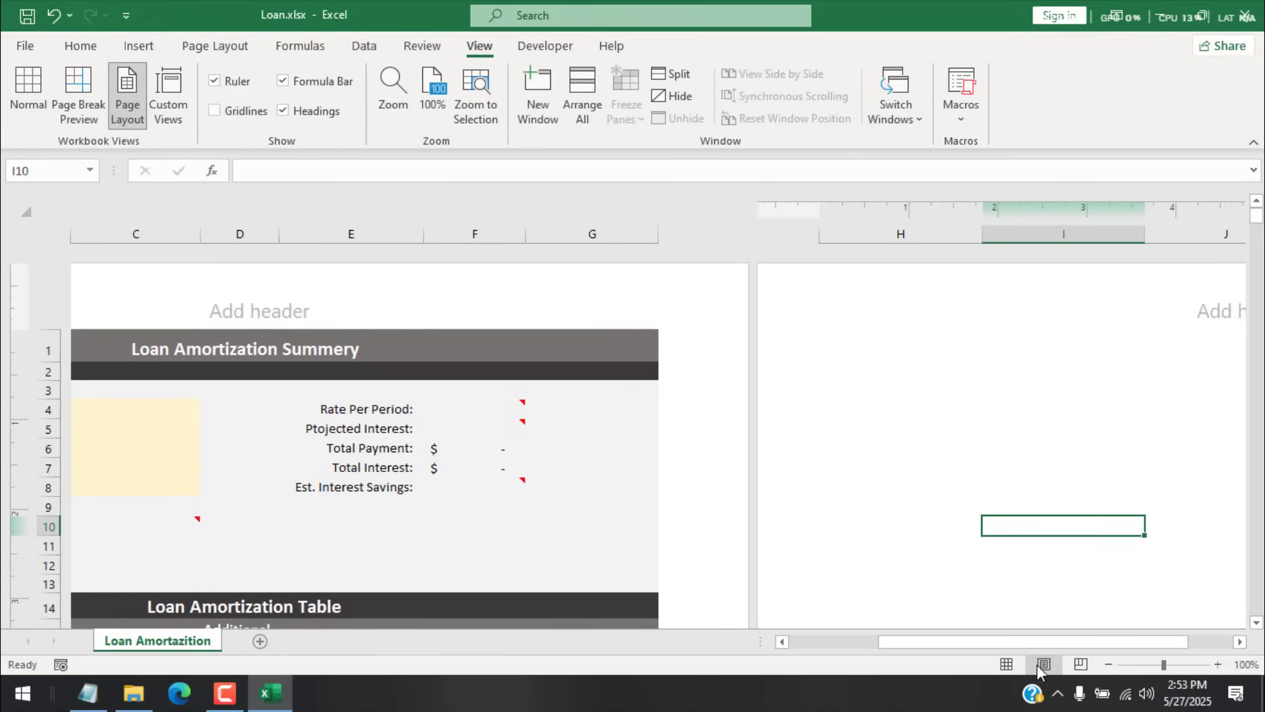
left_click(1006, 663)
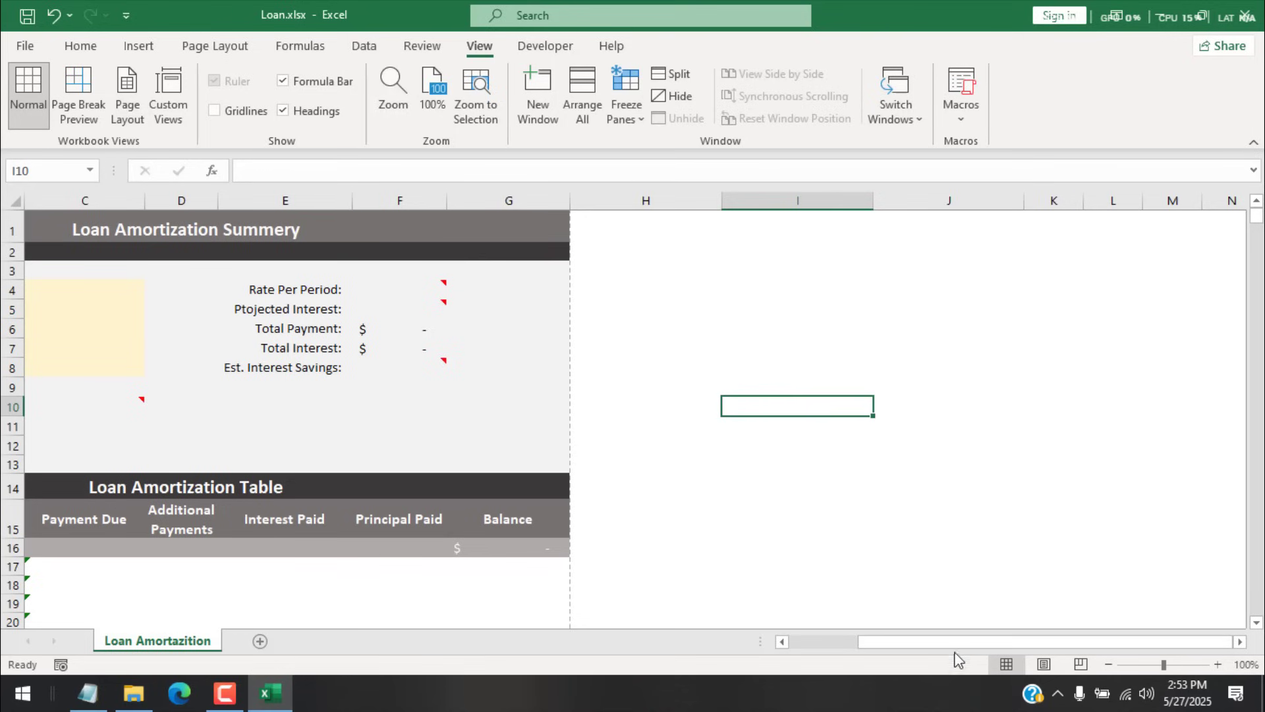
Step: Enter a 100000 loan amount, 3% interest, 5-year term, and Monthly payment frequency
left_click_drag(955, 643, 757, 662)
left_click(281, 292)
type("10")
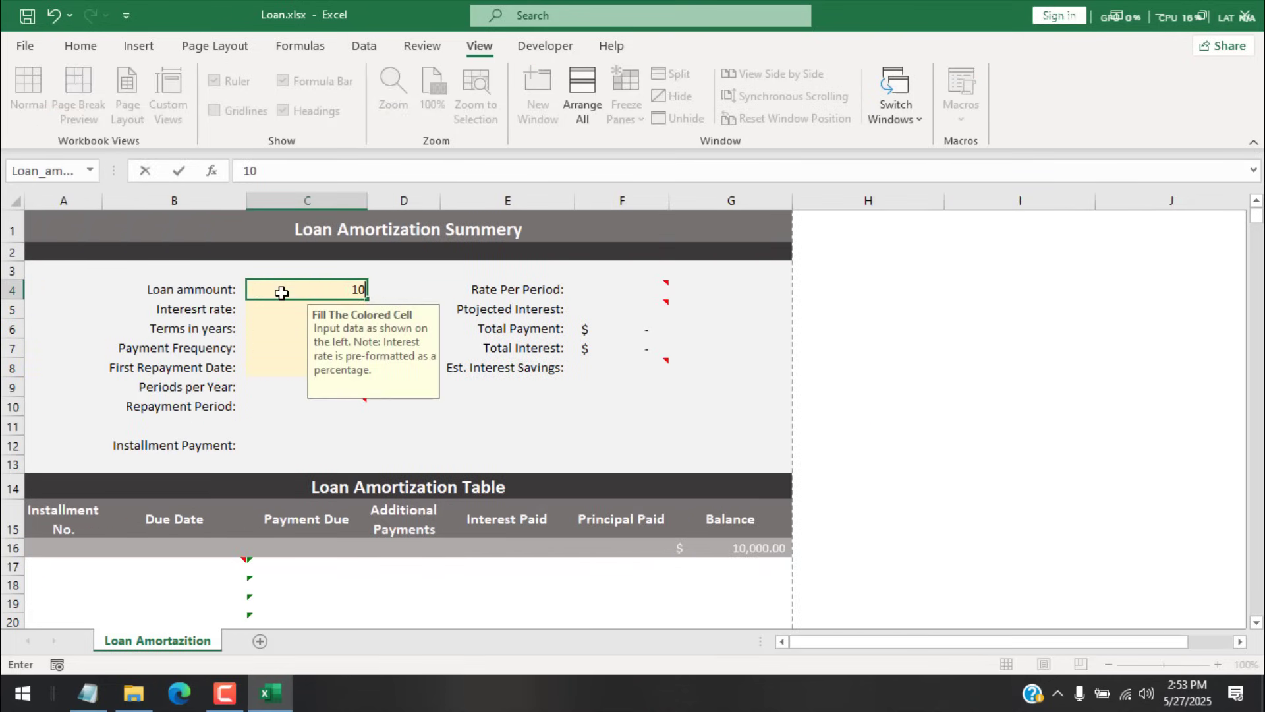
type("0000")
key("Return")
type("3")
key("Return")
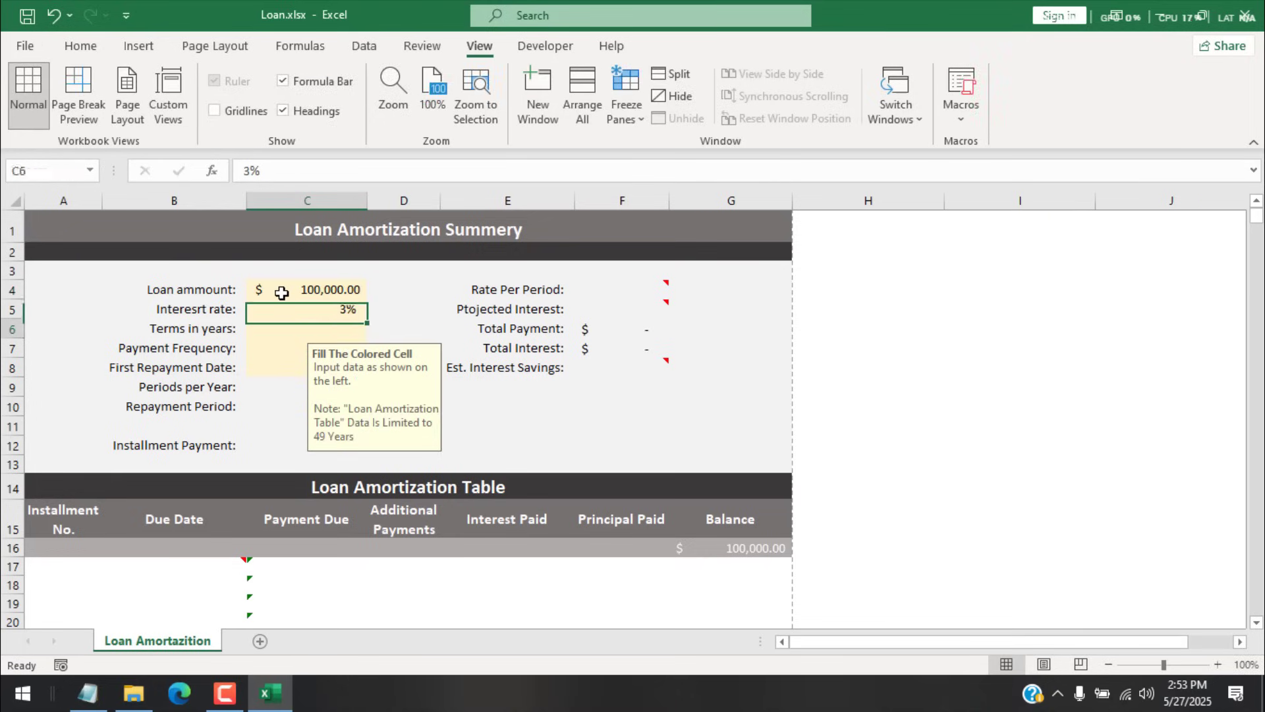
type("5")
key("Return")
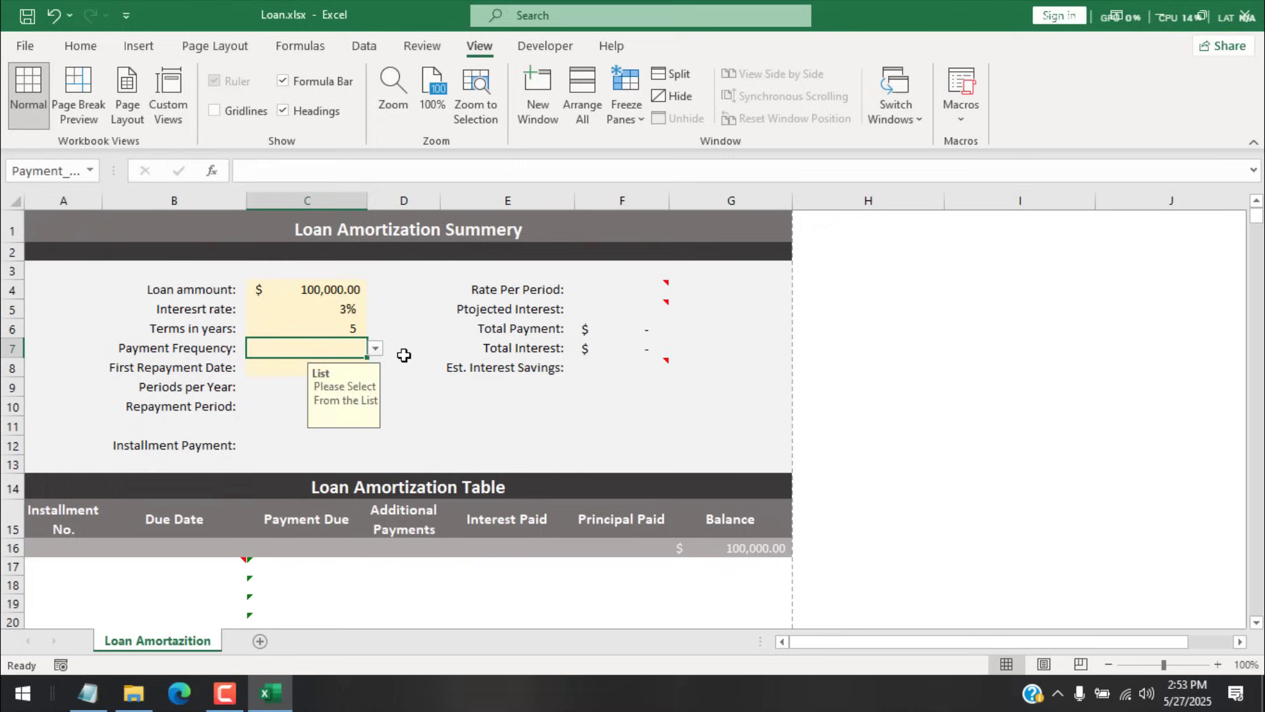
left_click(375, 348)
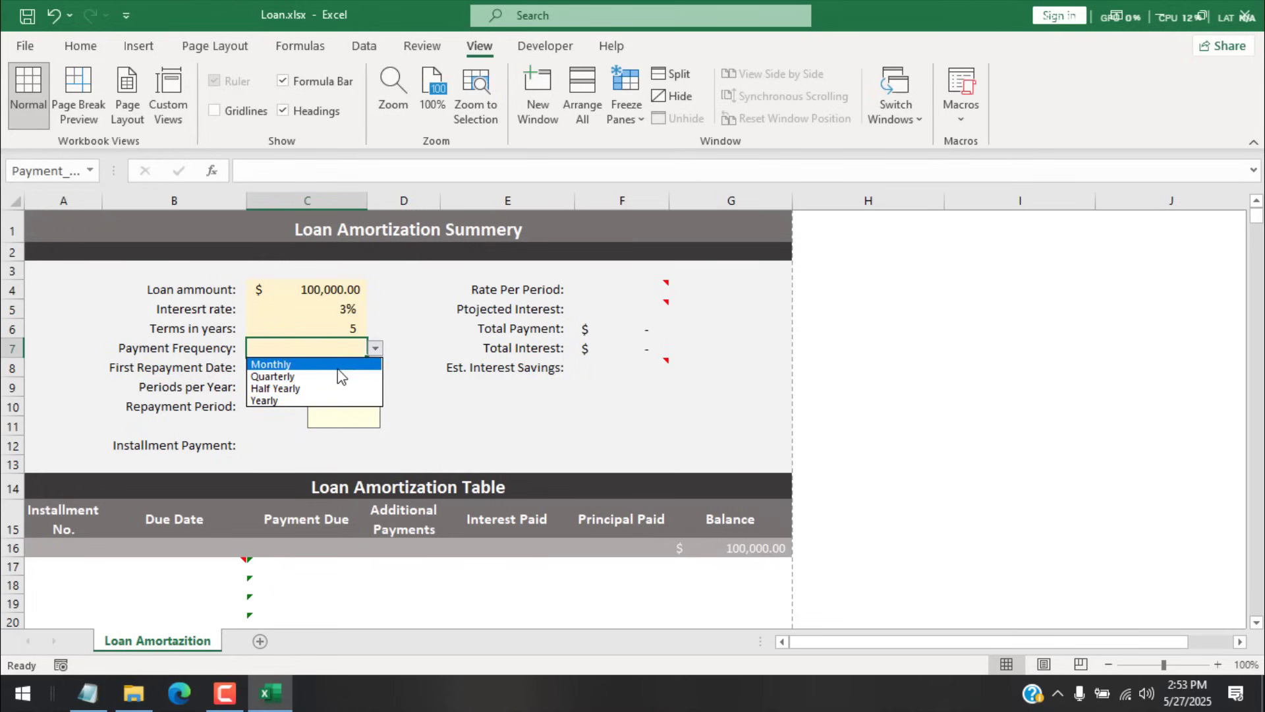
left_click(283, 364)
Step: Set the First Repayment Date to 6/1/2025 by editing today's date
left_click(269, 367)
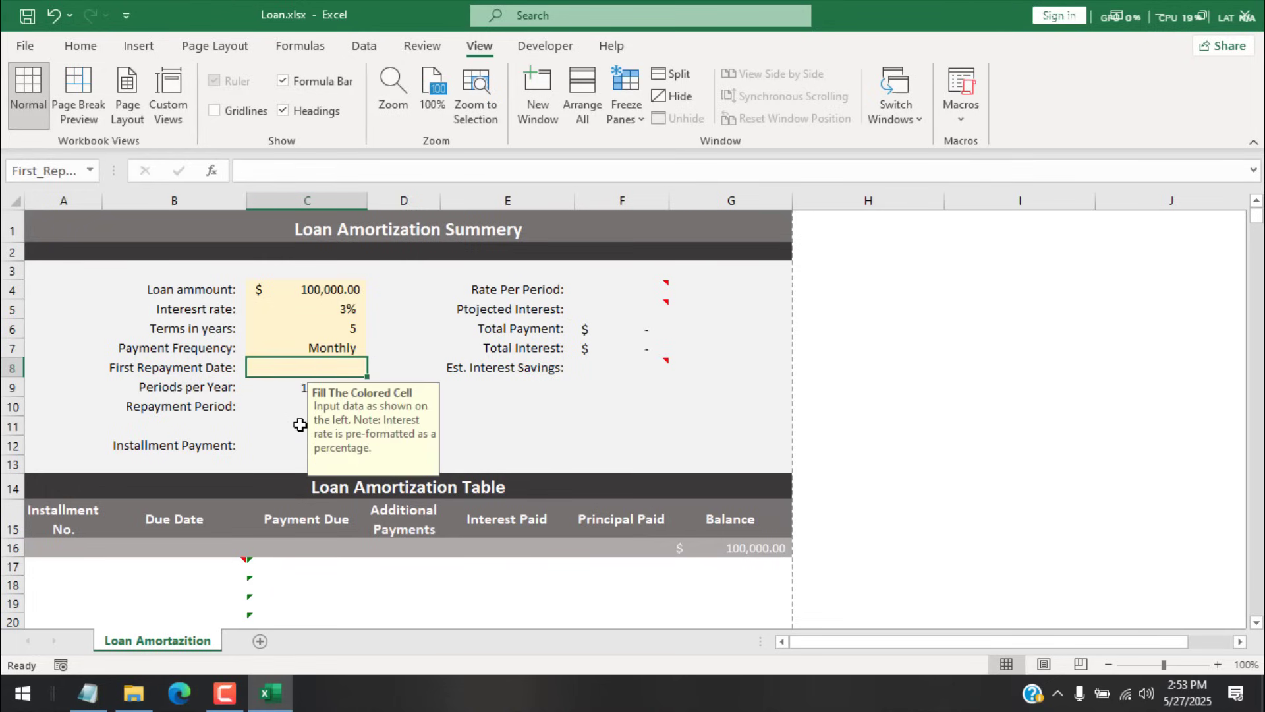
key("ctrl+semicolon")
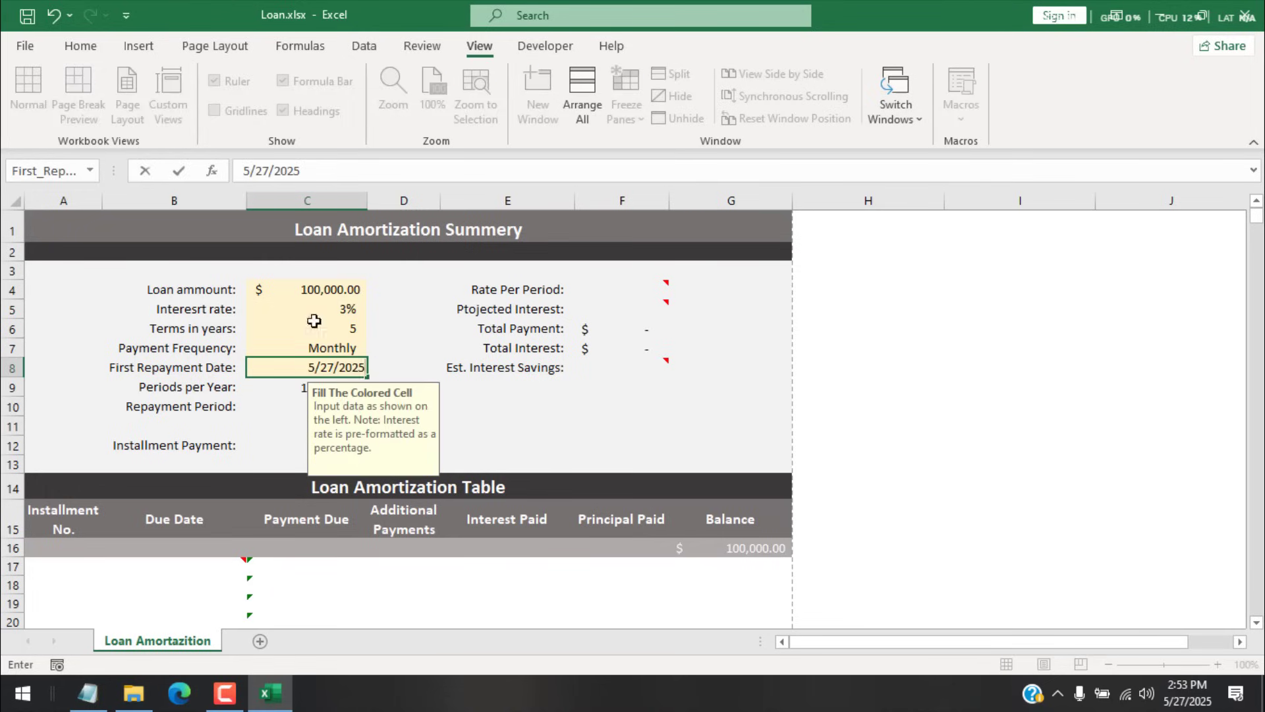
left_click(248, 169)
key("BackSpace")
type("6")
key("BackSpace")
key("BackSpace")
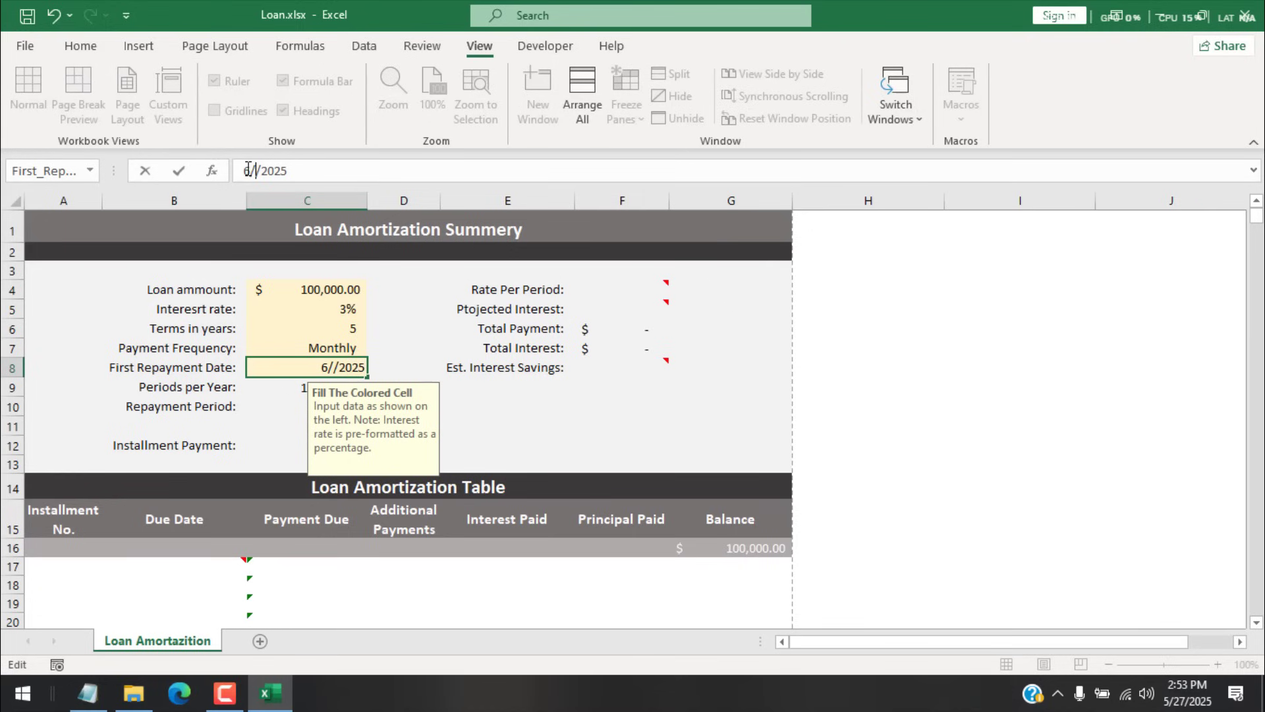
type("1")
key("Return")
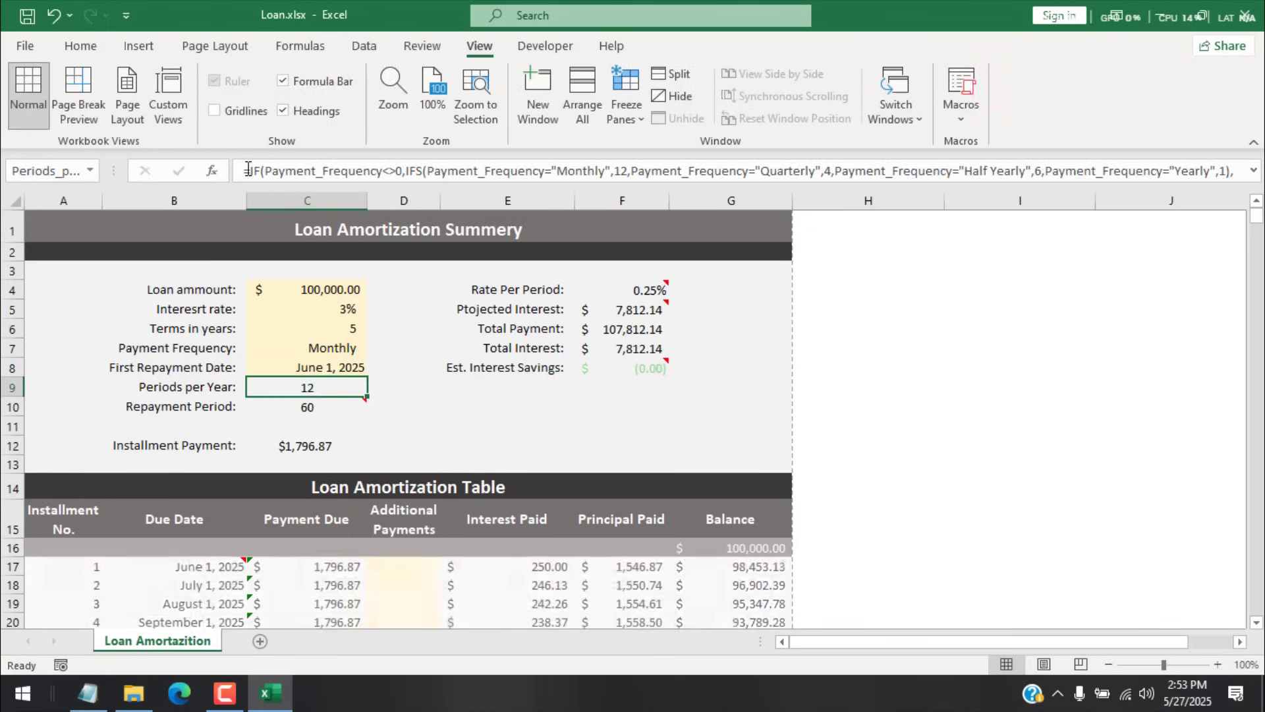
scroll(633, 414, "down", 10)
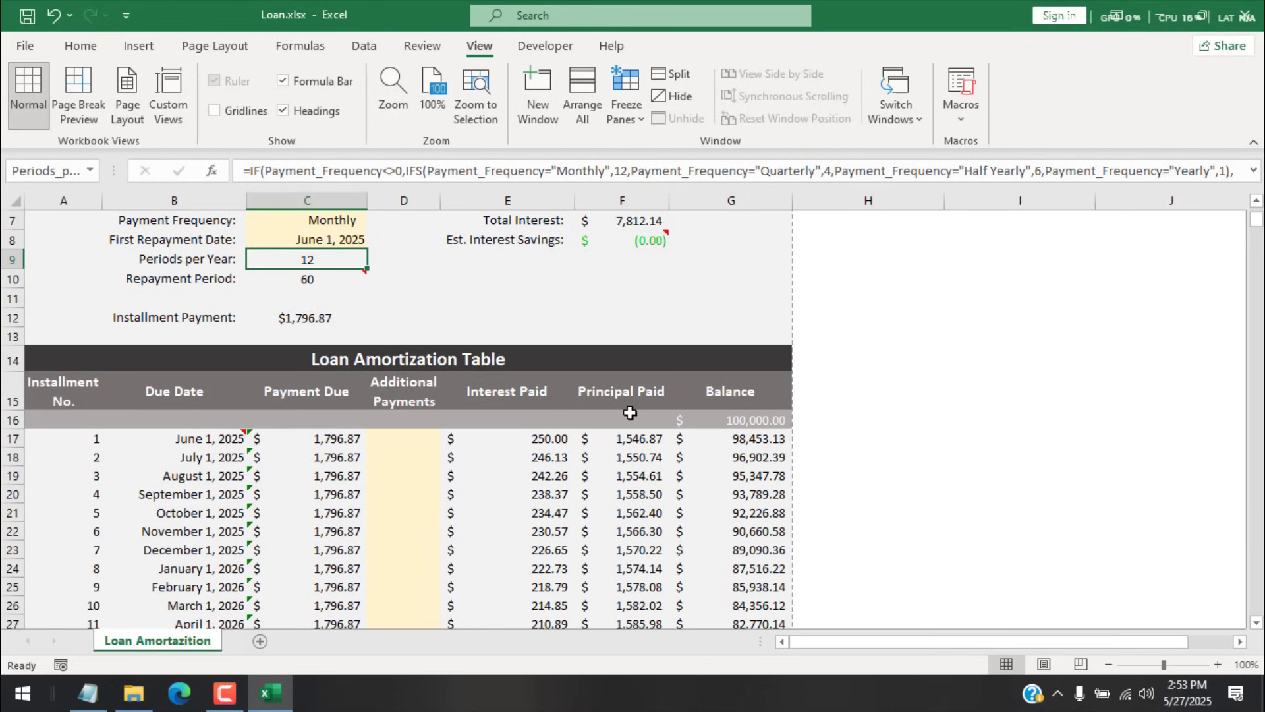
scroll(696, 413, "down", 5)
scroll(694, 413, "up", 15)
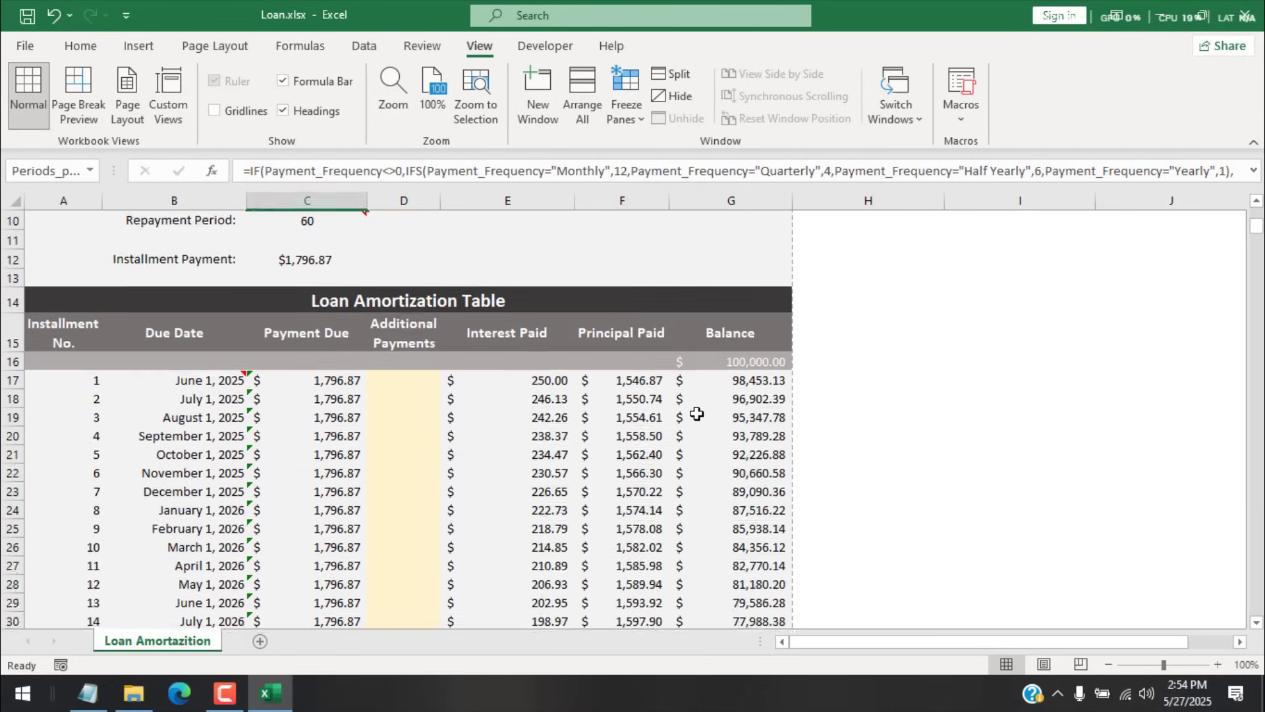
scroll(753, 549, "down", 4)
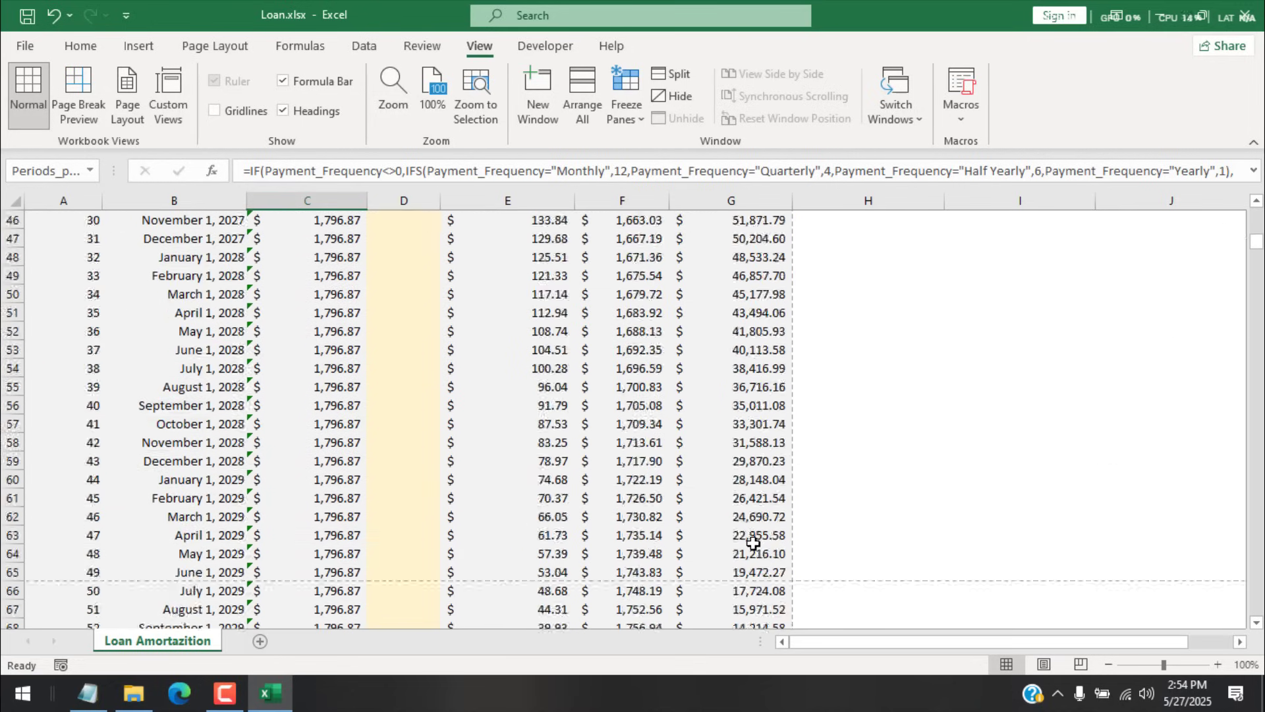
scroll(753, 542, "down", 8)
scroll(753, 542, "up", 20)
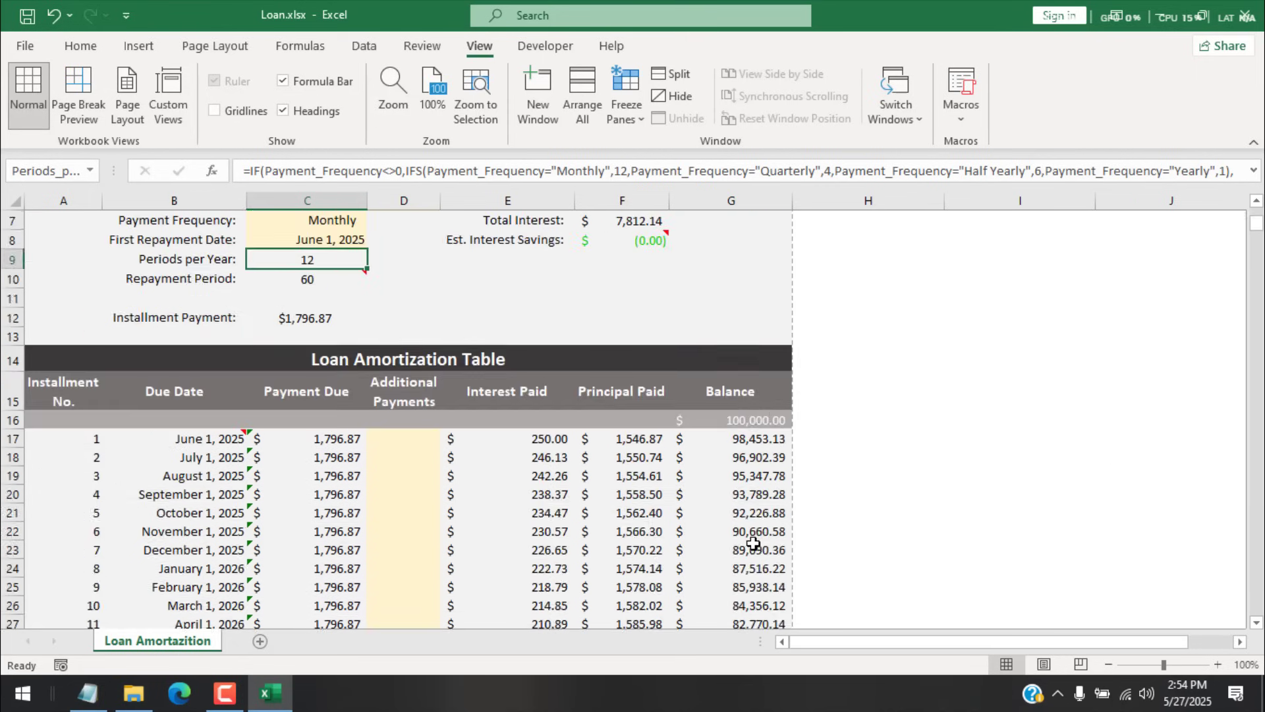
key("ctrl+p")
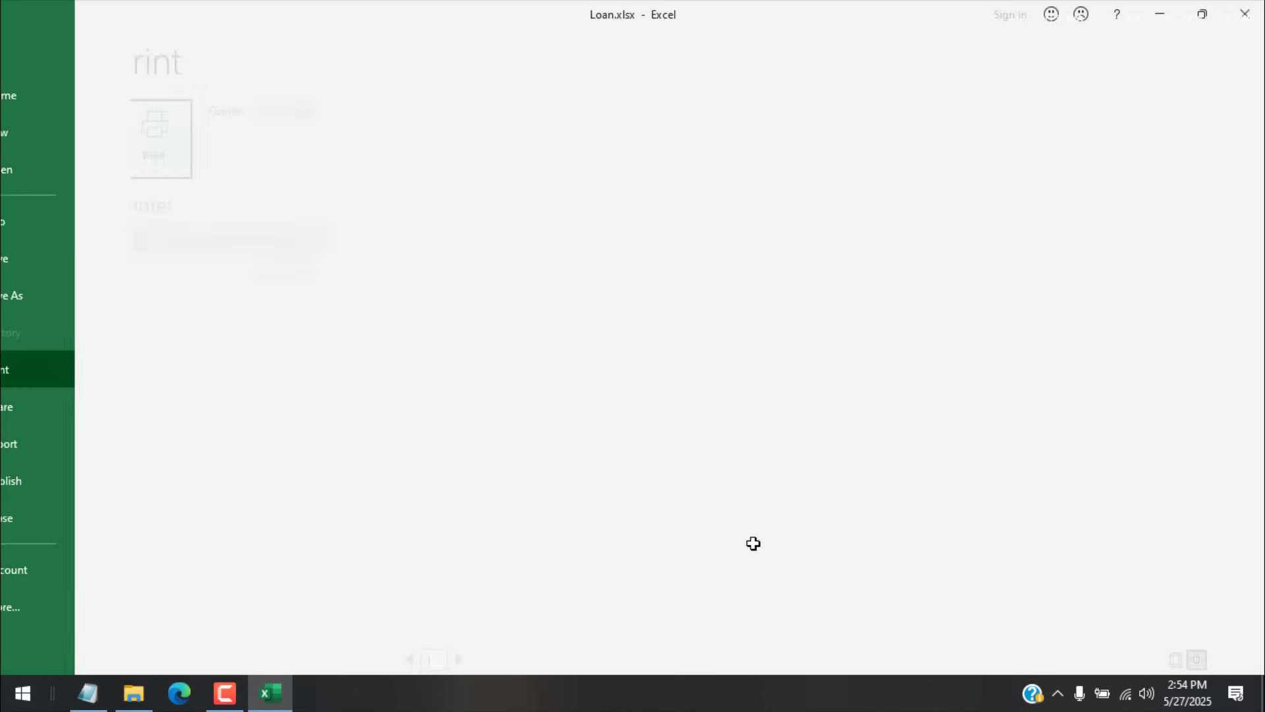
scroll(886, 309, "down", 1)
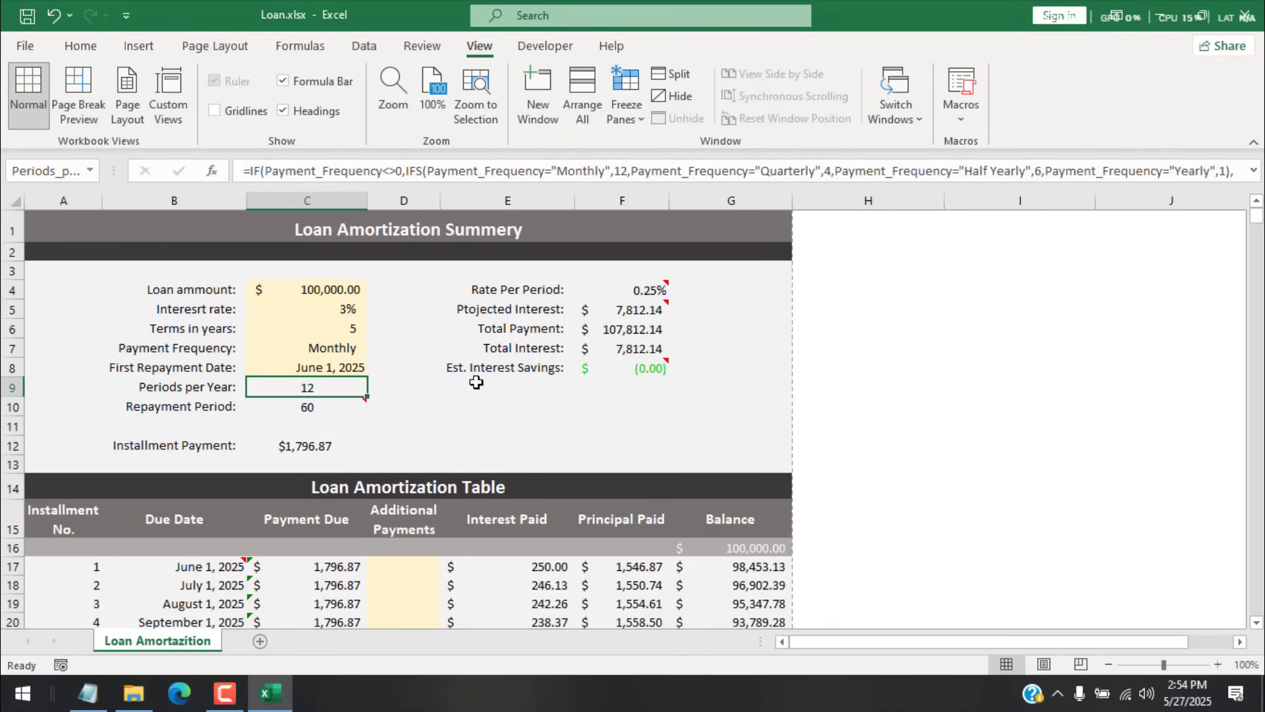
scroll(476, 382, "down", 2)
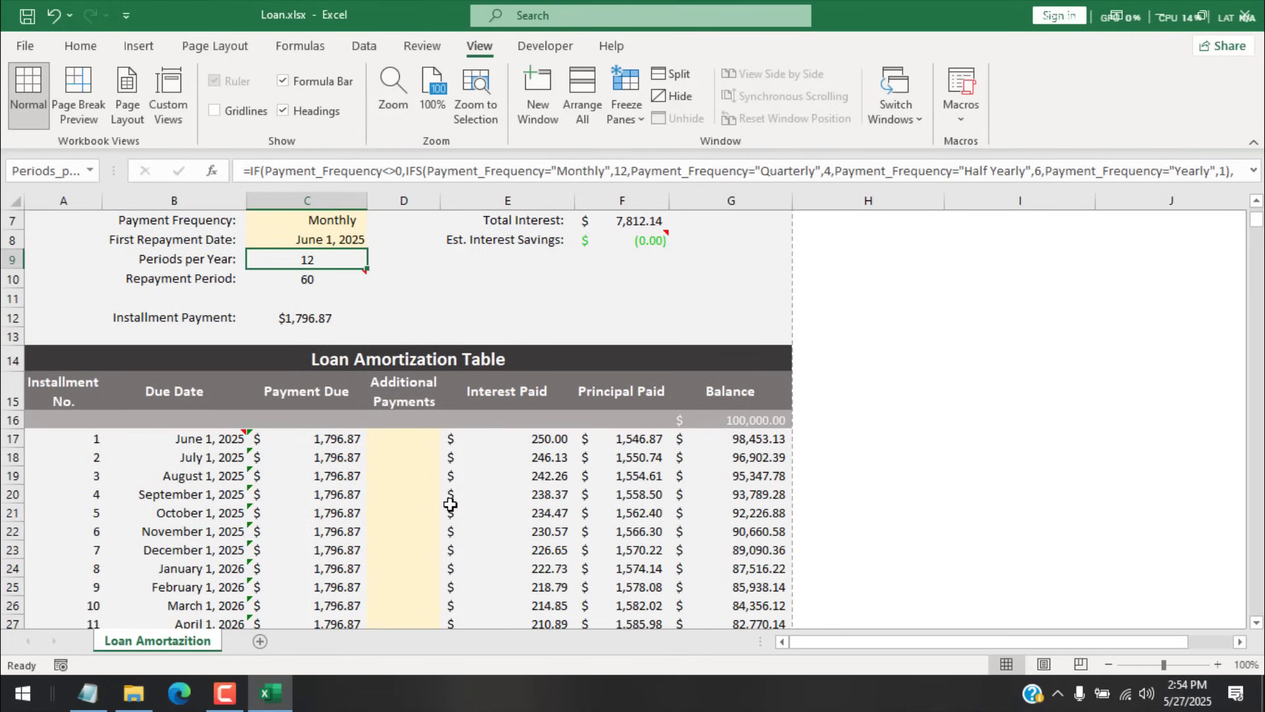
Step: Enter 5000 as the Additional Payment on the March 1, 2026 row and check the schedule's end
left_click(391, 439)
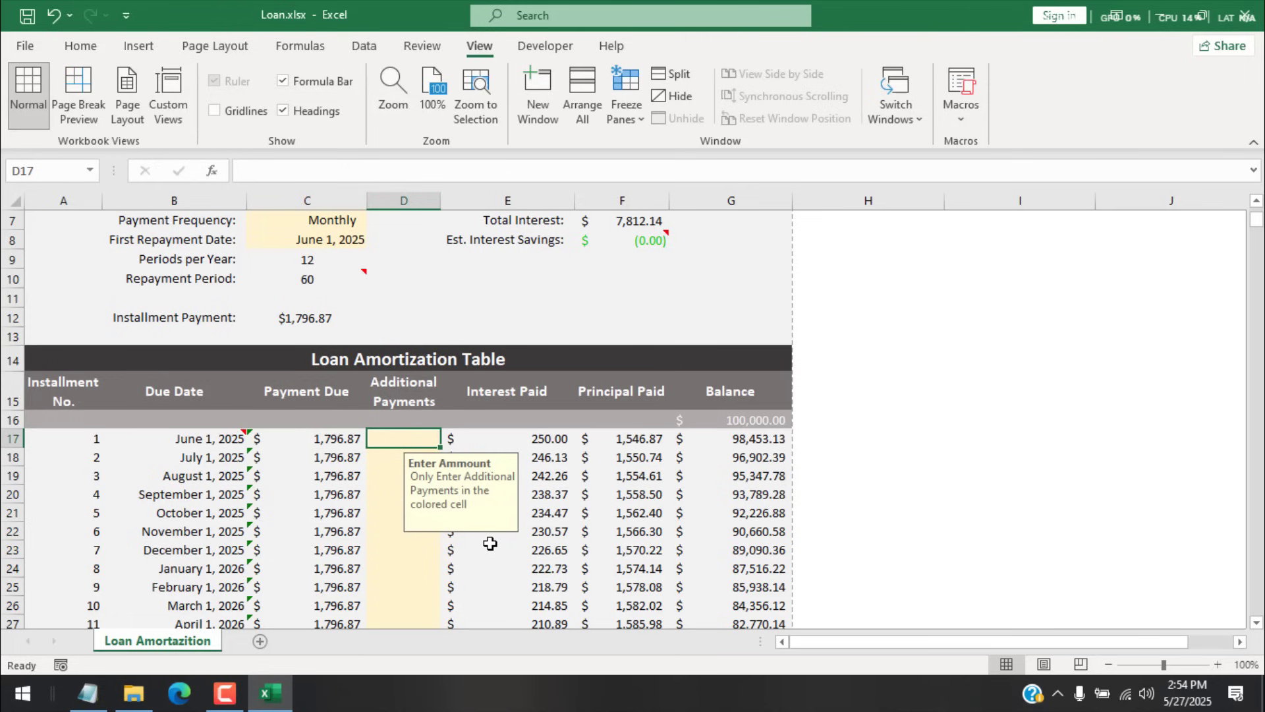
scroll(274, 532, "down", 2)
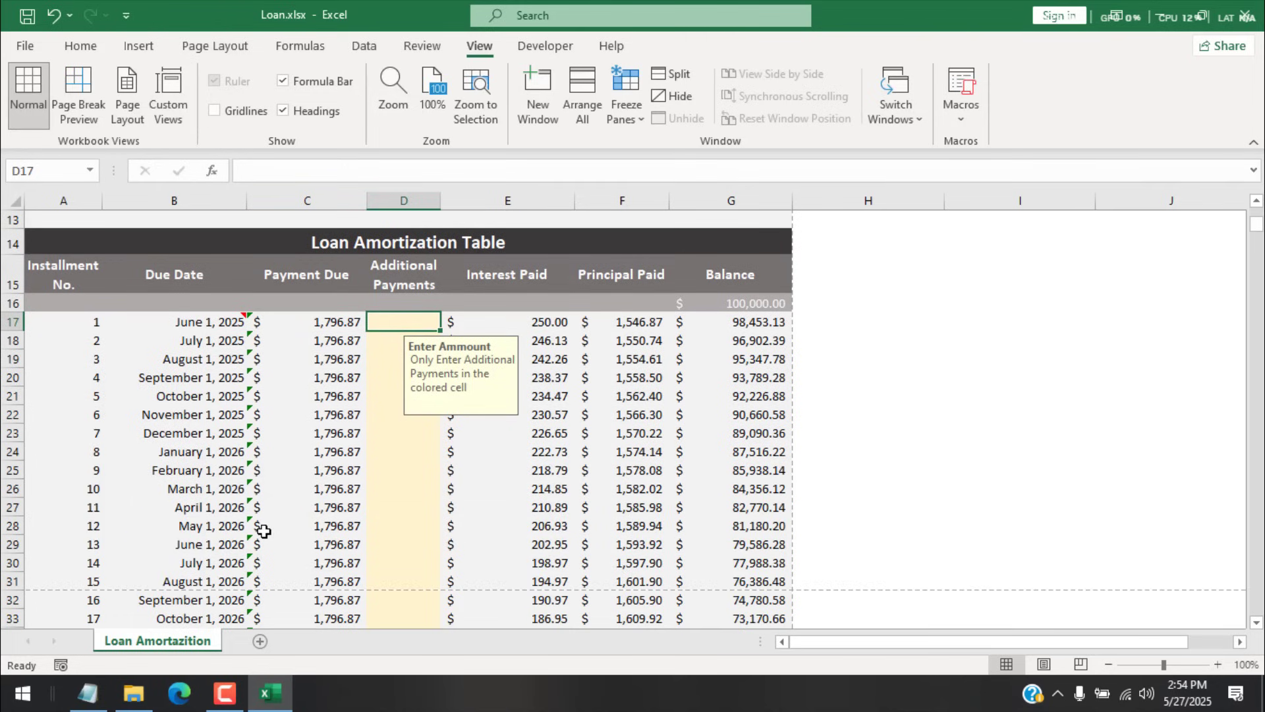
scroll(263, 531, "up", 2)
scroll(381, 539, "down", 2)
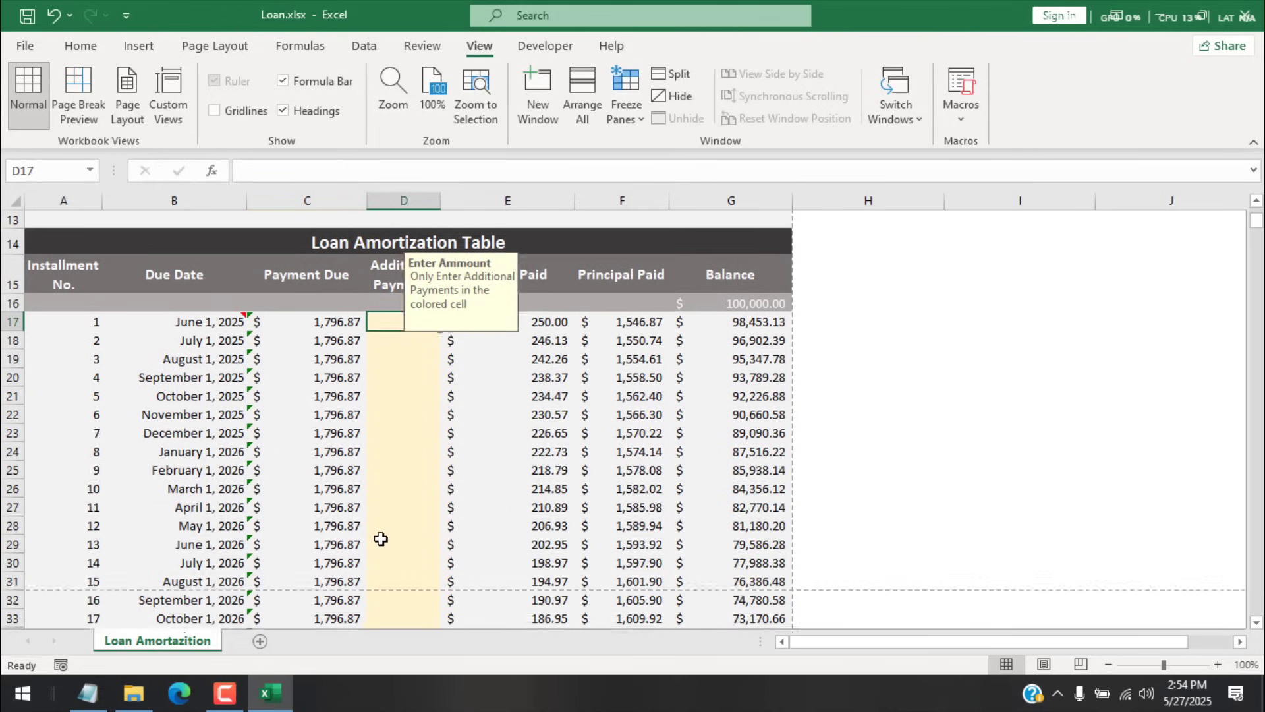
scroll(381, 539, "down", 1)
left_click(420, 404)
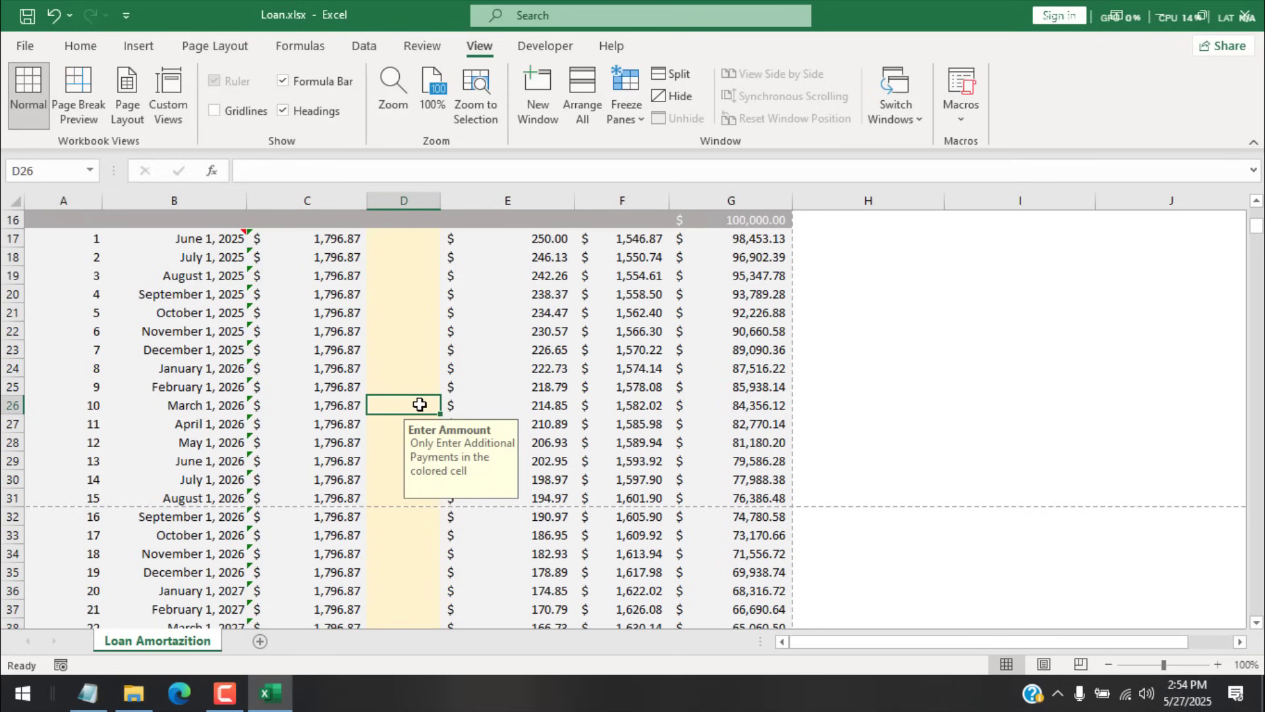
type("5000")
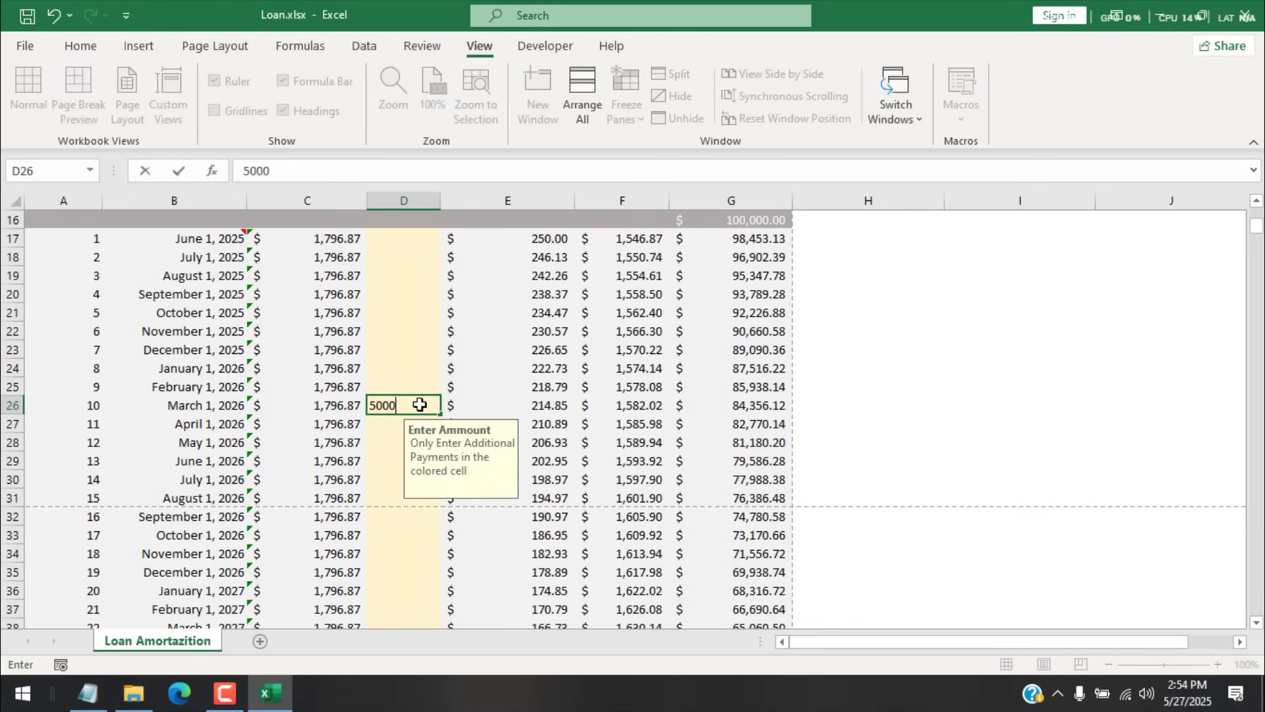
key("Return")
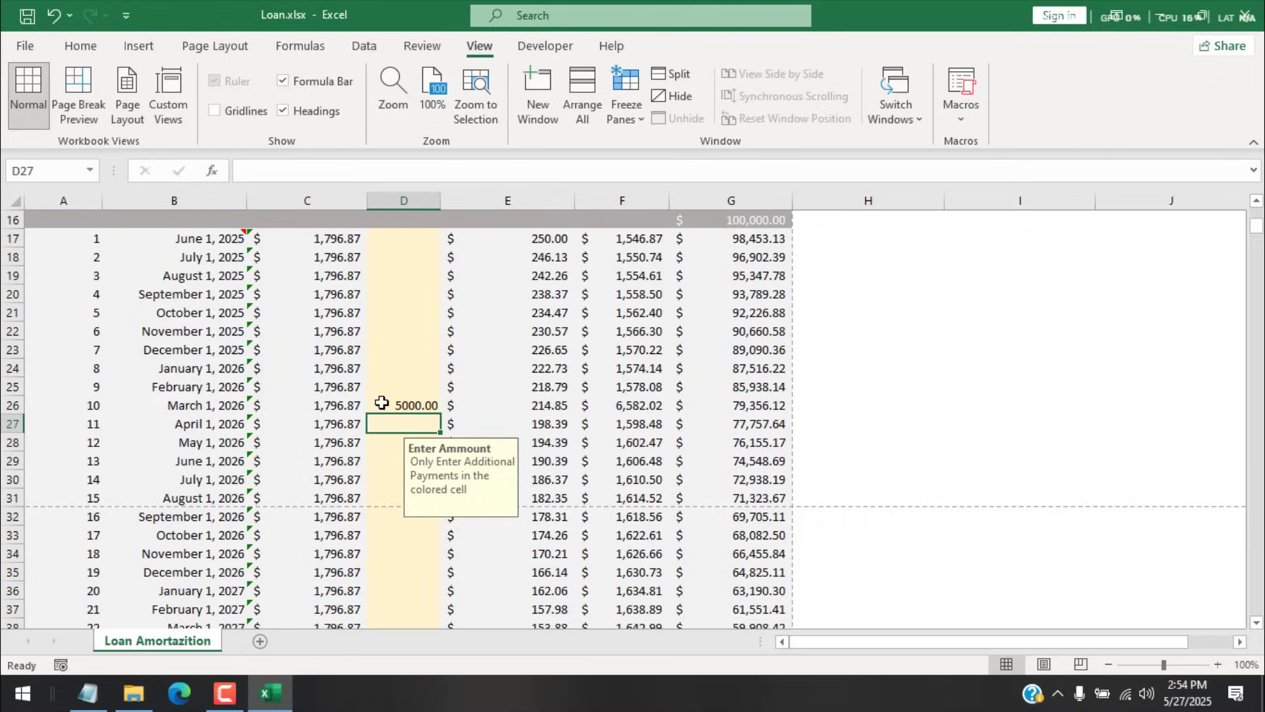
scroll(396, 402, "down", 19)
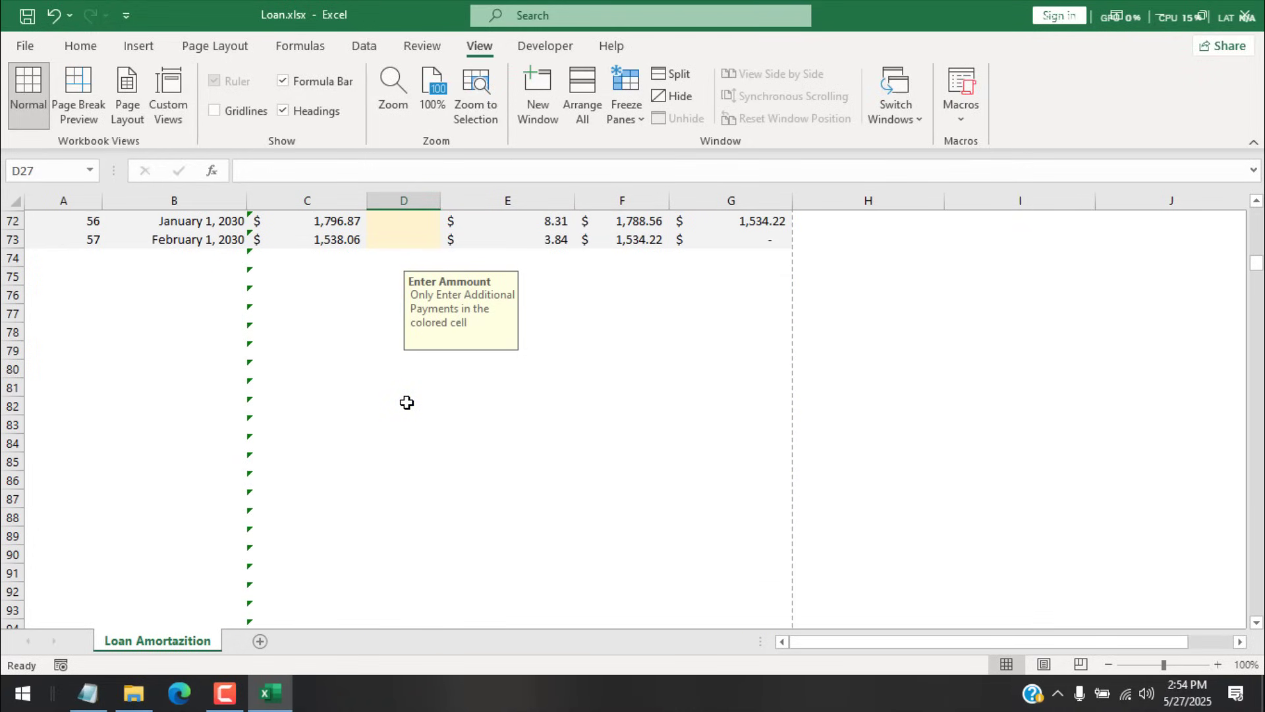
scroll(406, 402, "up", 2)
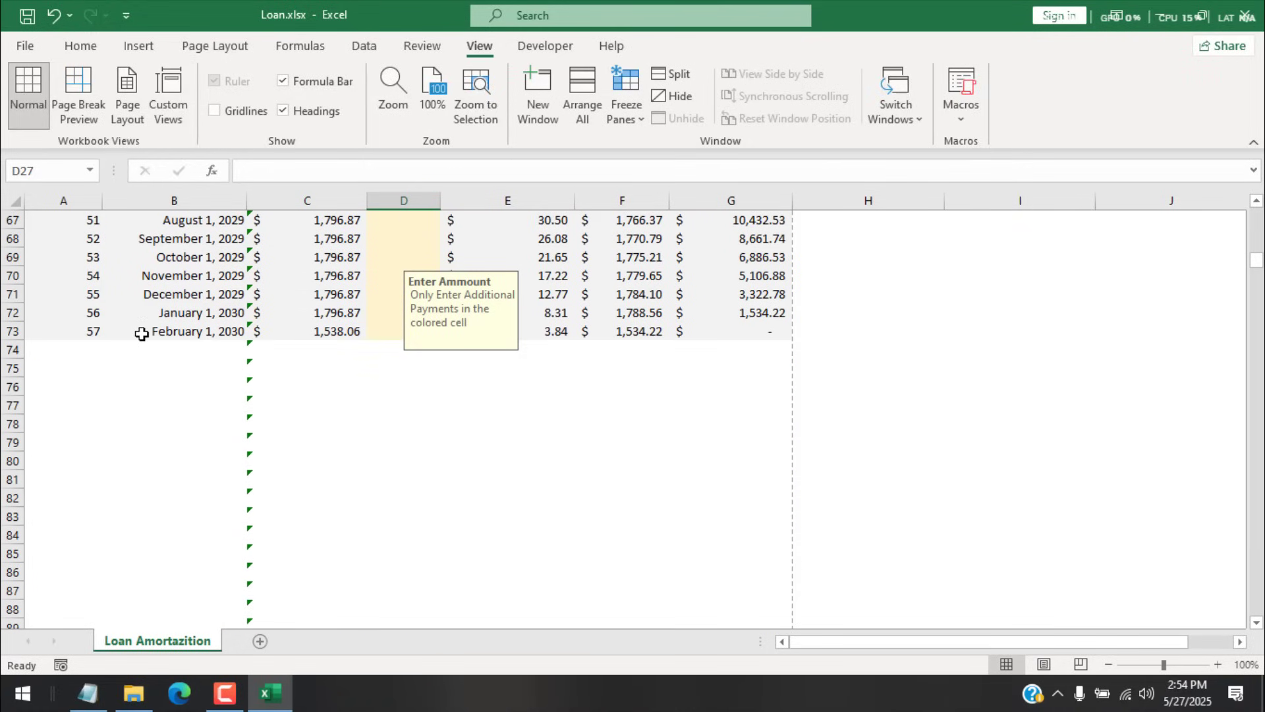
scroll(396, 419, "up", 20)
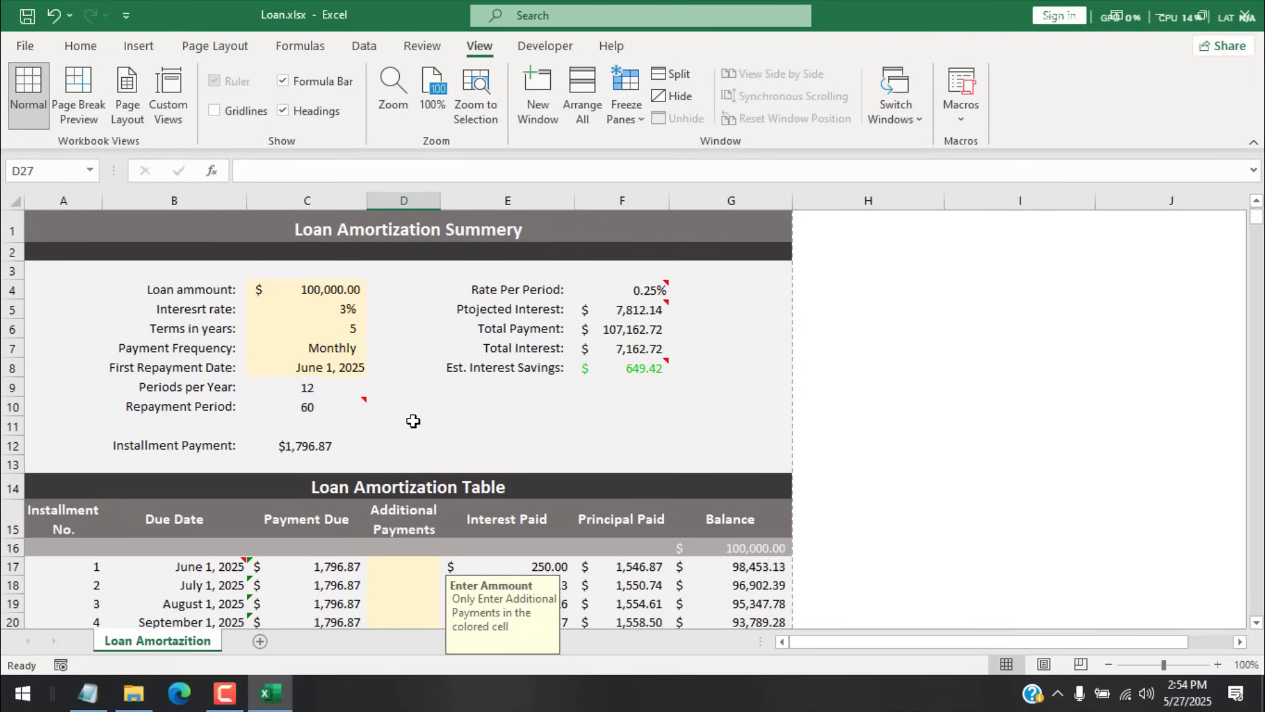
mouse_move(268, 414)
left_click(771, 419)
left_click(626, 369)
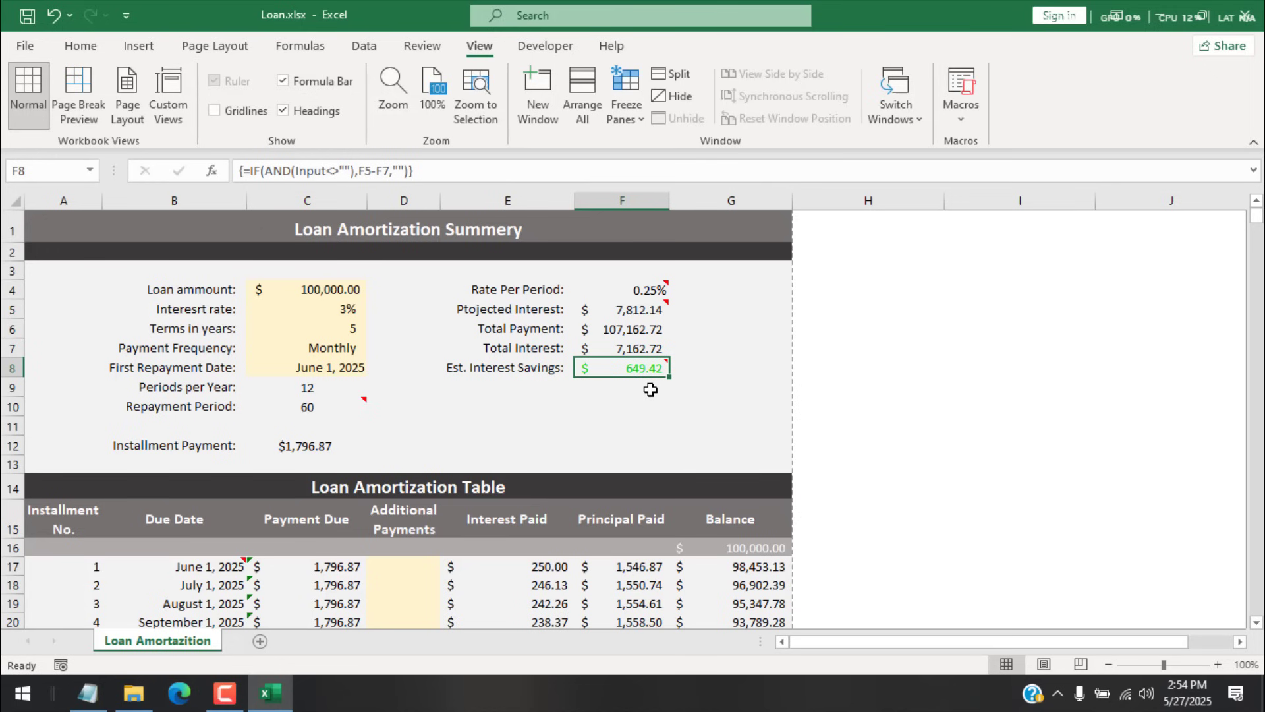
scroll(650, 390, "down", 8)
scroll(651, 390, "up", 2)
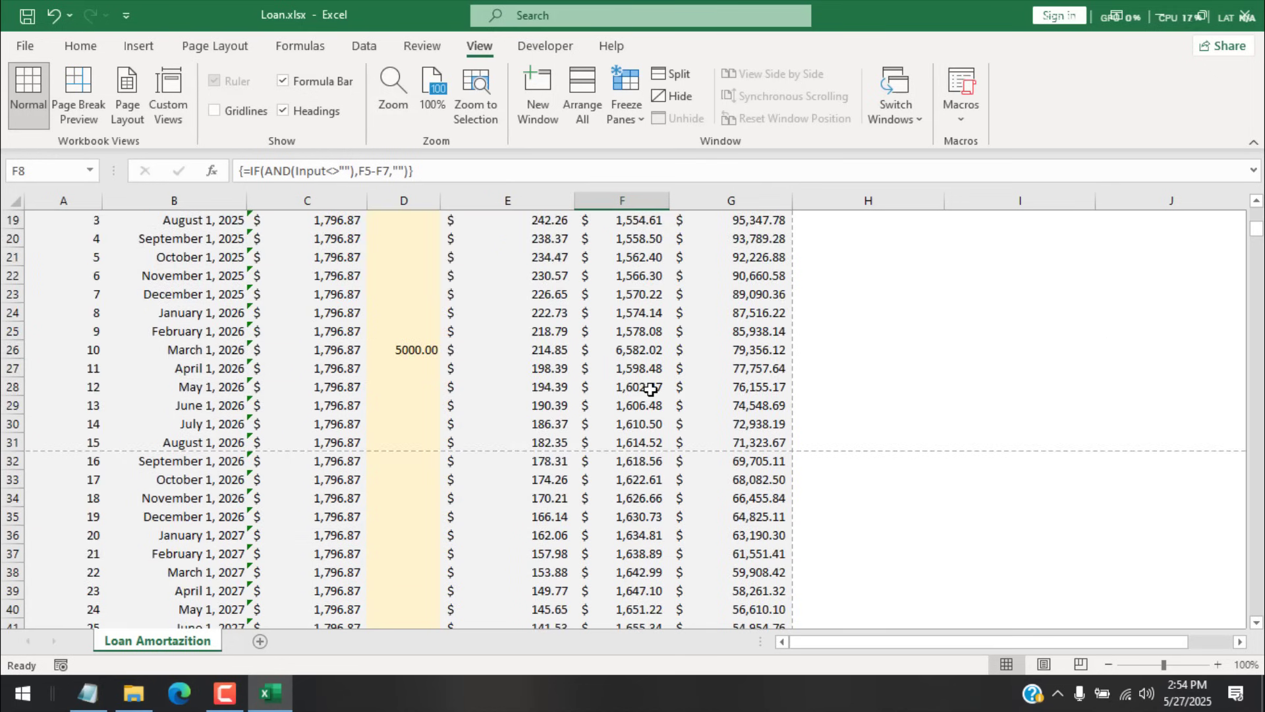
left_click(377, 349)
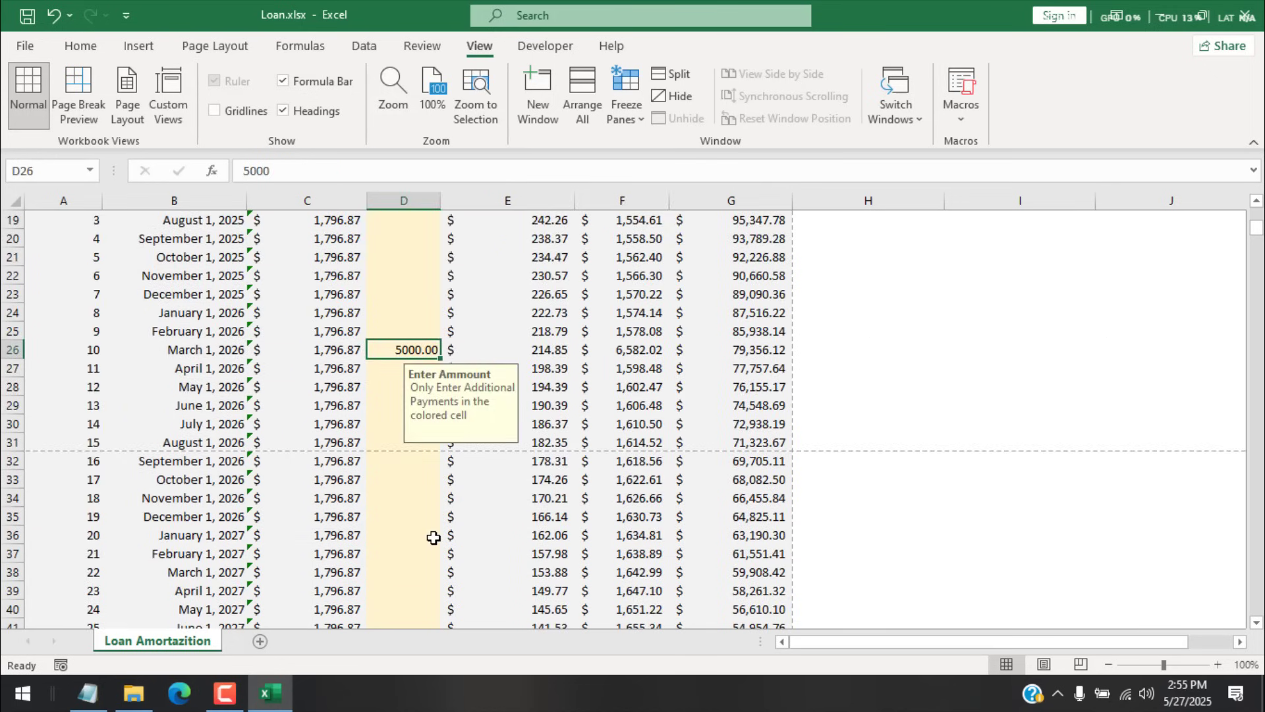
scroll(433, 538, "up", 6)
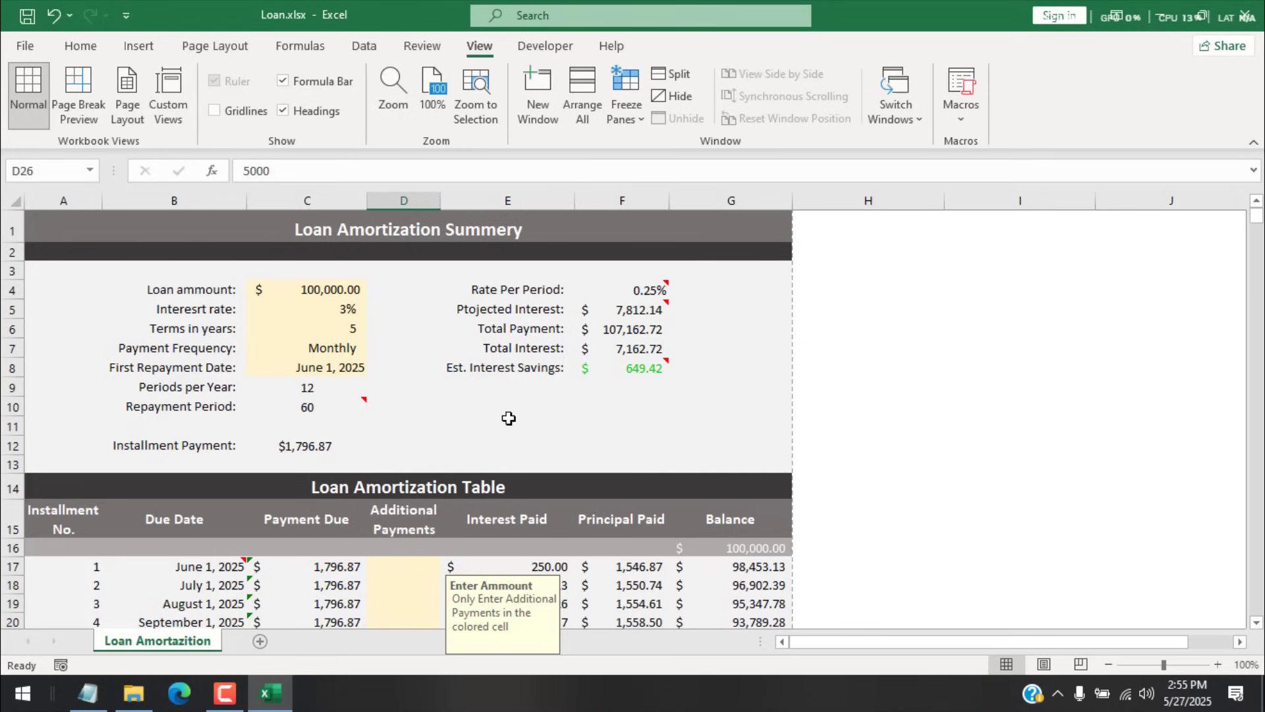
Step: Save Loan.xlsx, close Excel, and reopen the workbook from File Explorer
left_click(28, 19)
left_click(1249, 14)
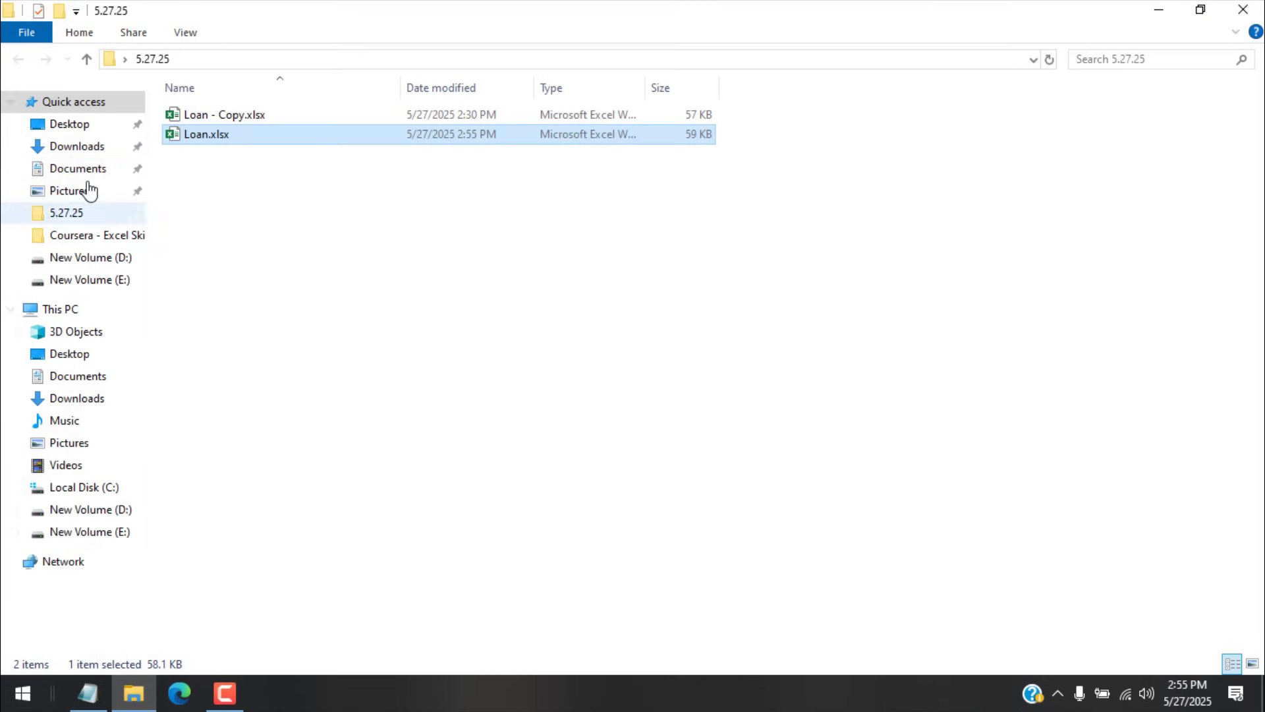
double_click(234, 135)
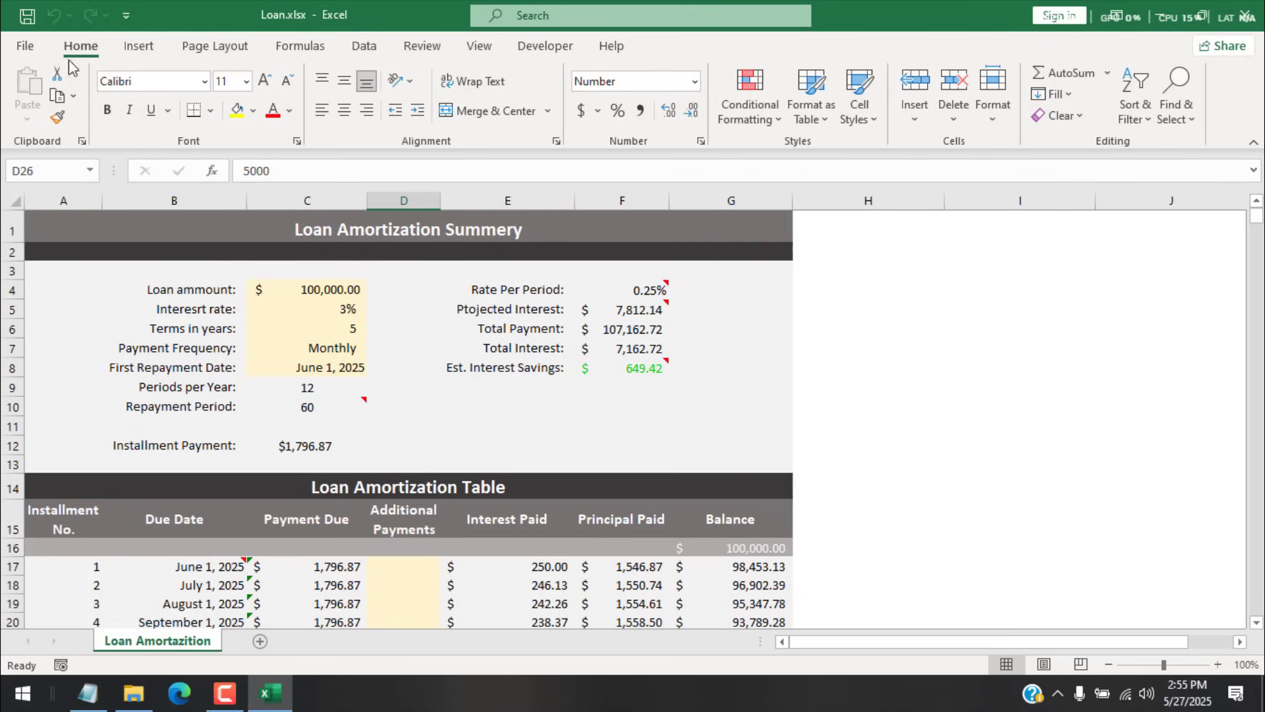
Step: Protect the Loan Amortization sheet with a new password, entering it twice
left_click(418, 48)
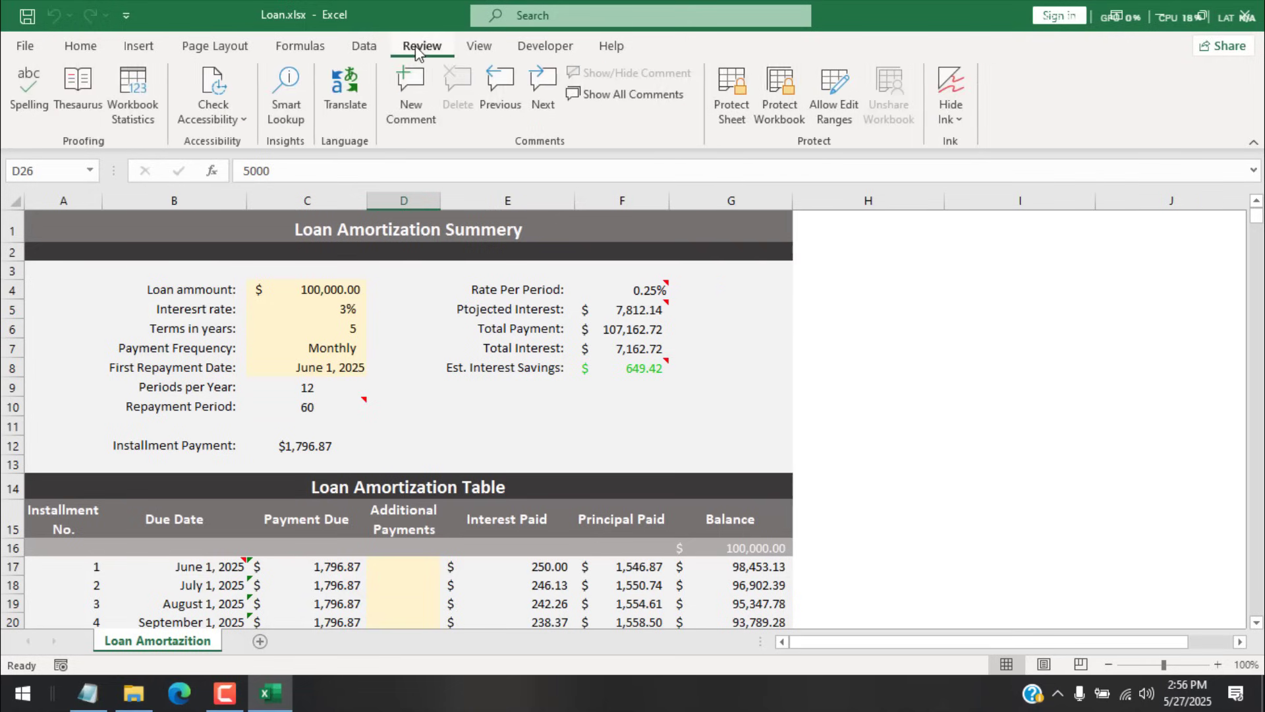
left_click(739, 84)
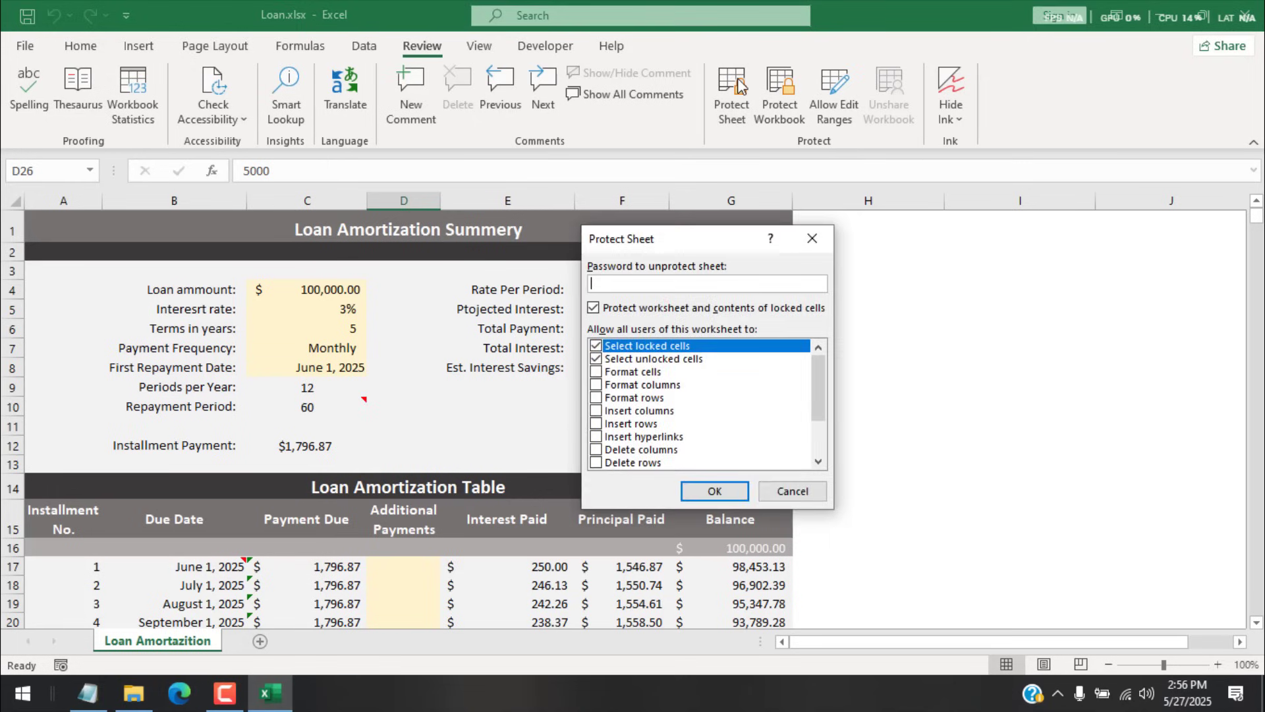
type("1234")
left_click(708, 486)
type("1234")
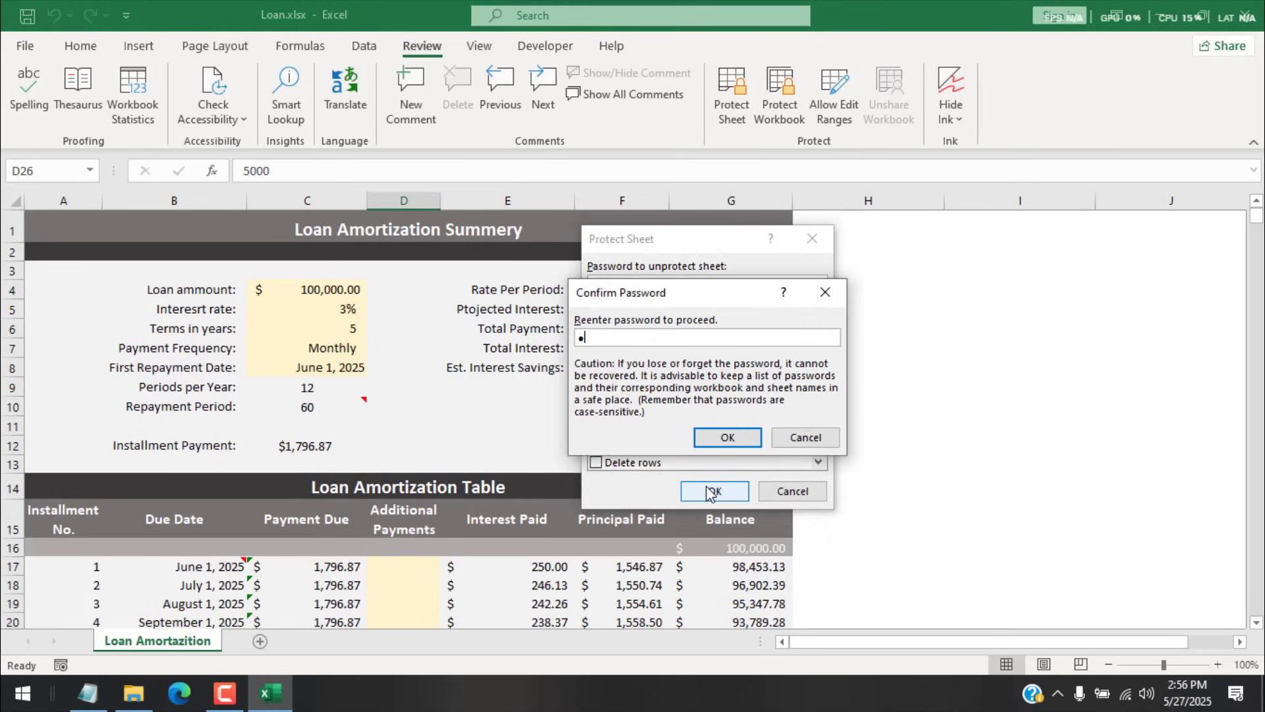
left_click(704, 435)
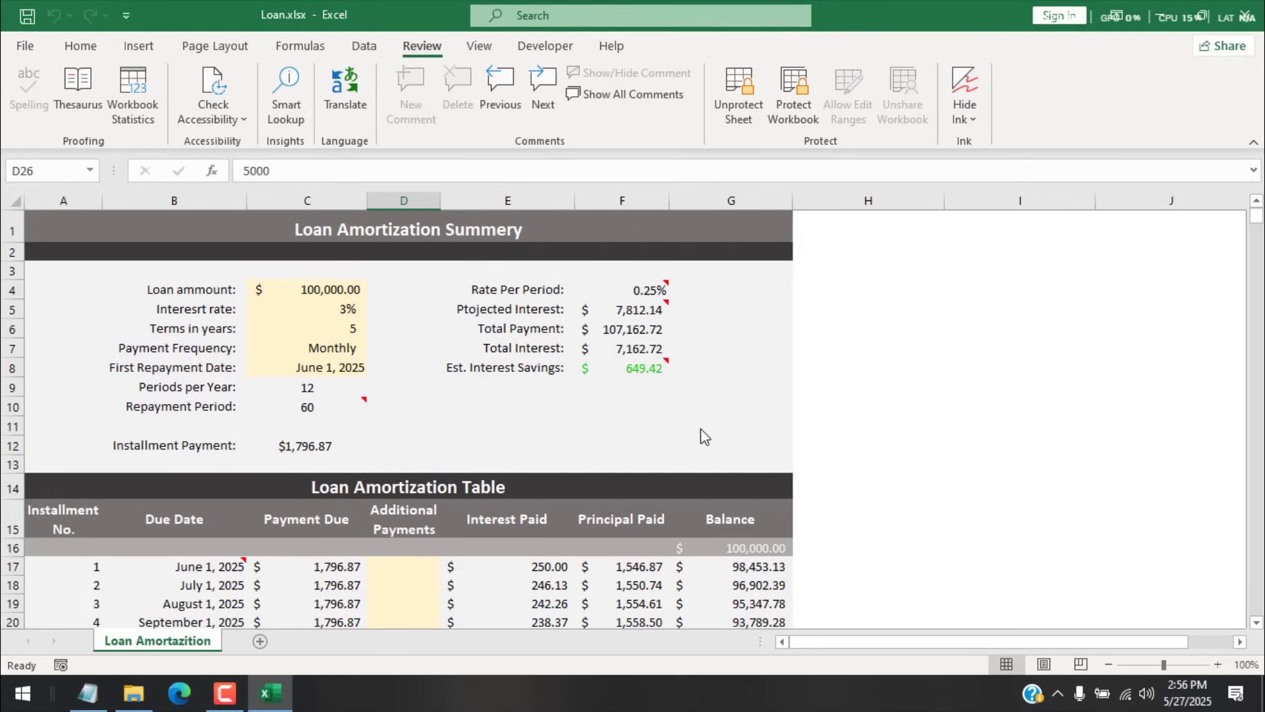
Step: Try editing cells I6 and I12 and dismiss the protected-sheet warnings
double_click(989, 328)
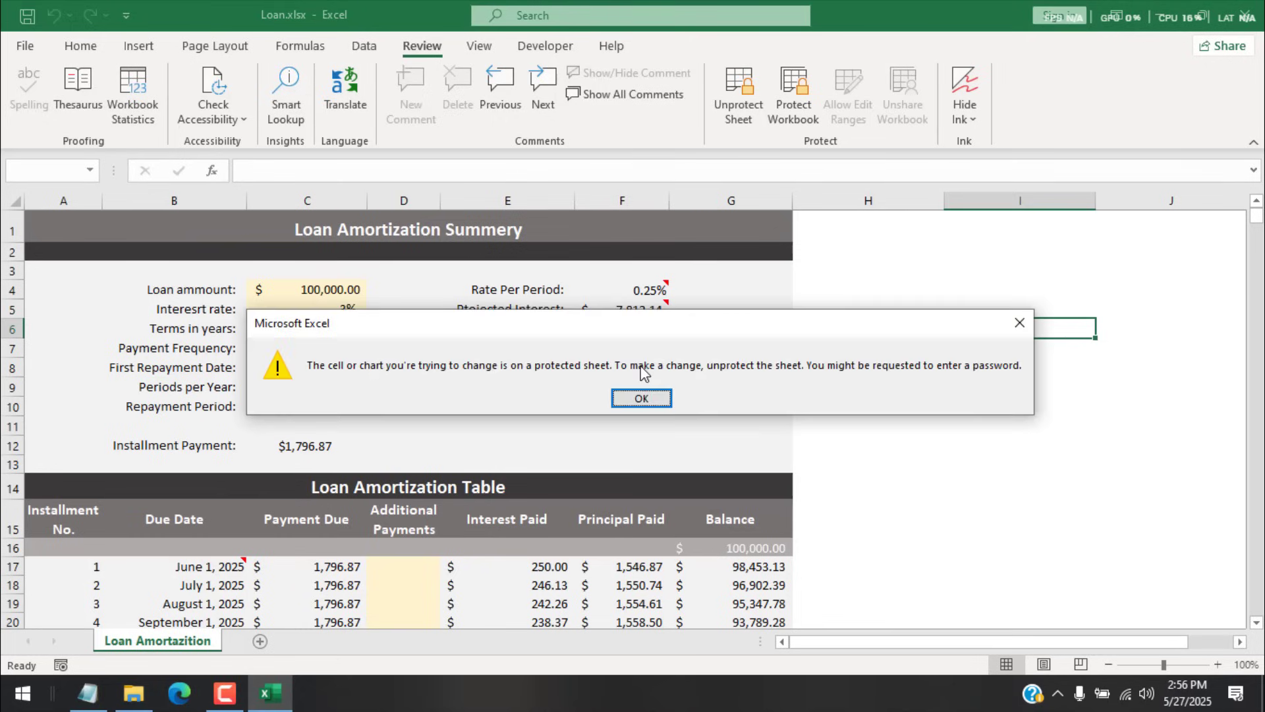
key("Return")
left_click(988, 425)
left_click(994, 446)
double_click(994, 460)
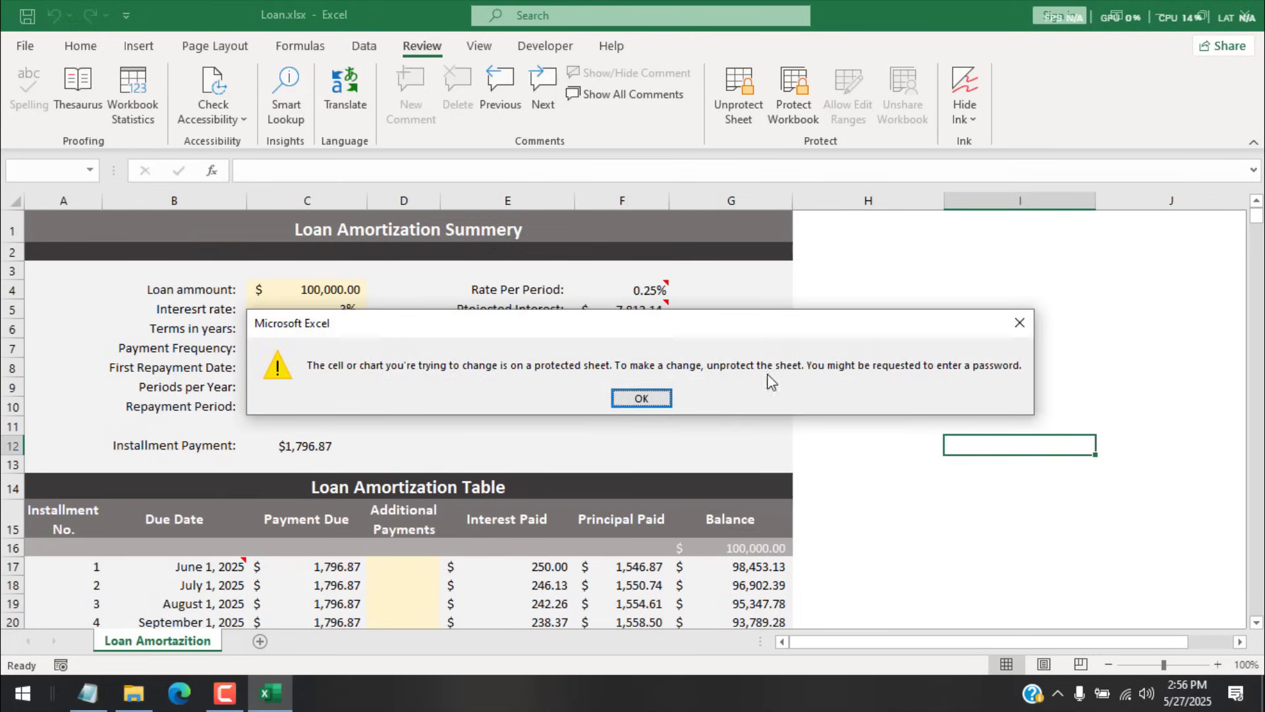
left_click(643, 397)
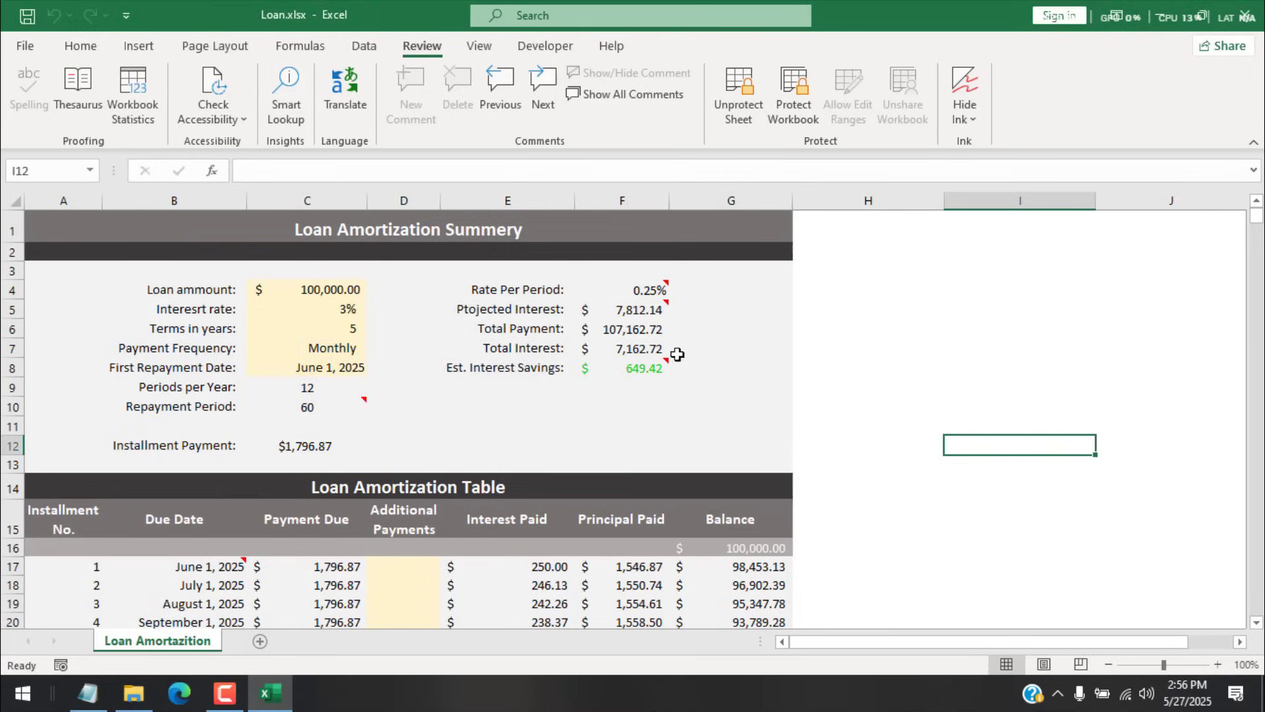